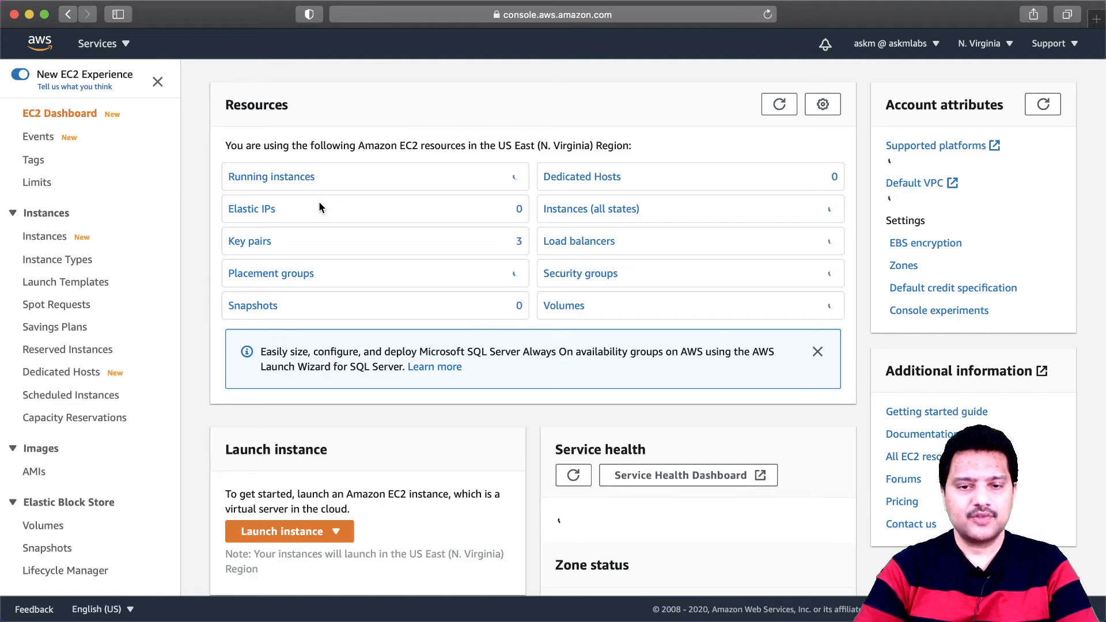
Open the list of running instances and inspect the albdemo-redapp1b and albdemo-redapp1a pair, clearing the selection when done
{"action": "left_click", "coordinate": [304, 180]}
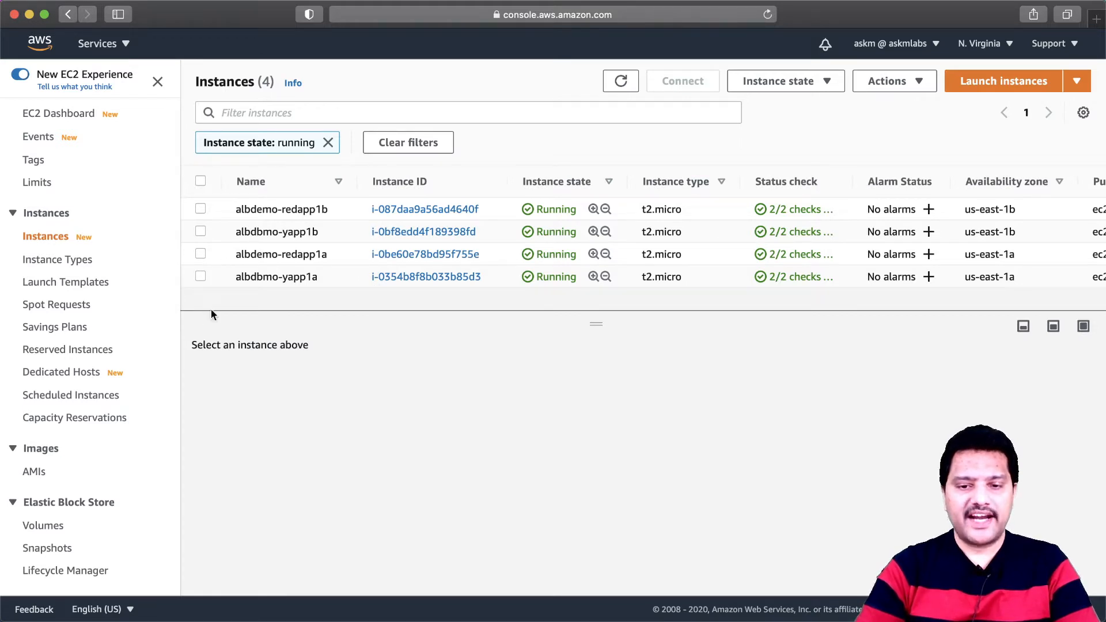
{"action": "left_click", "coordinate": [200, 210]}
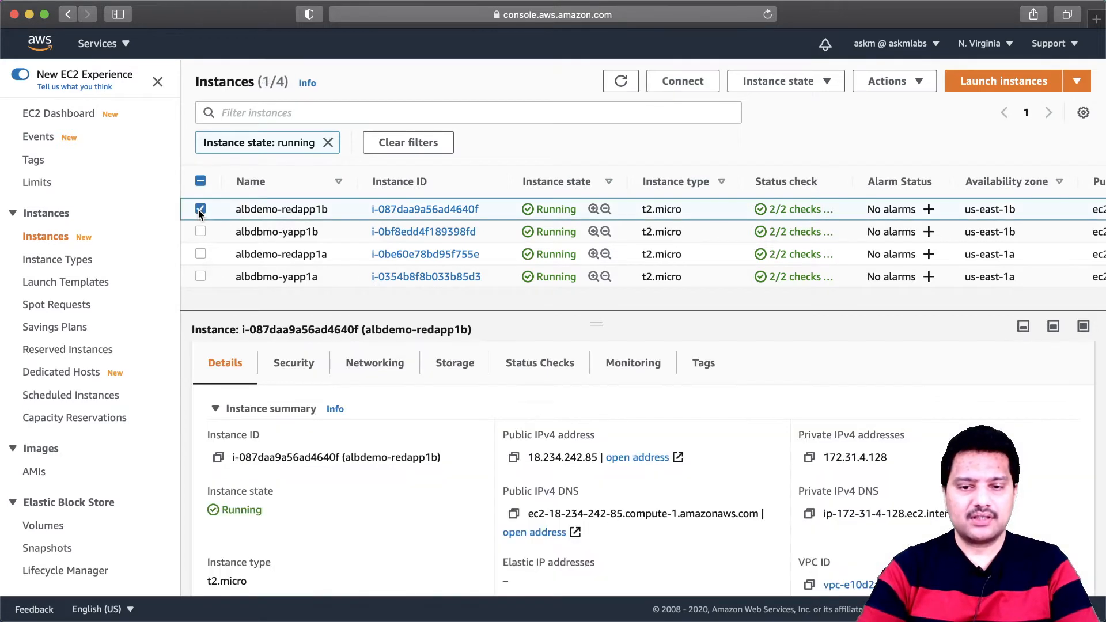
{"action": "left_click", "coordinate": [200, 254]}
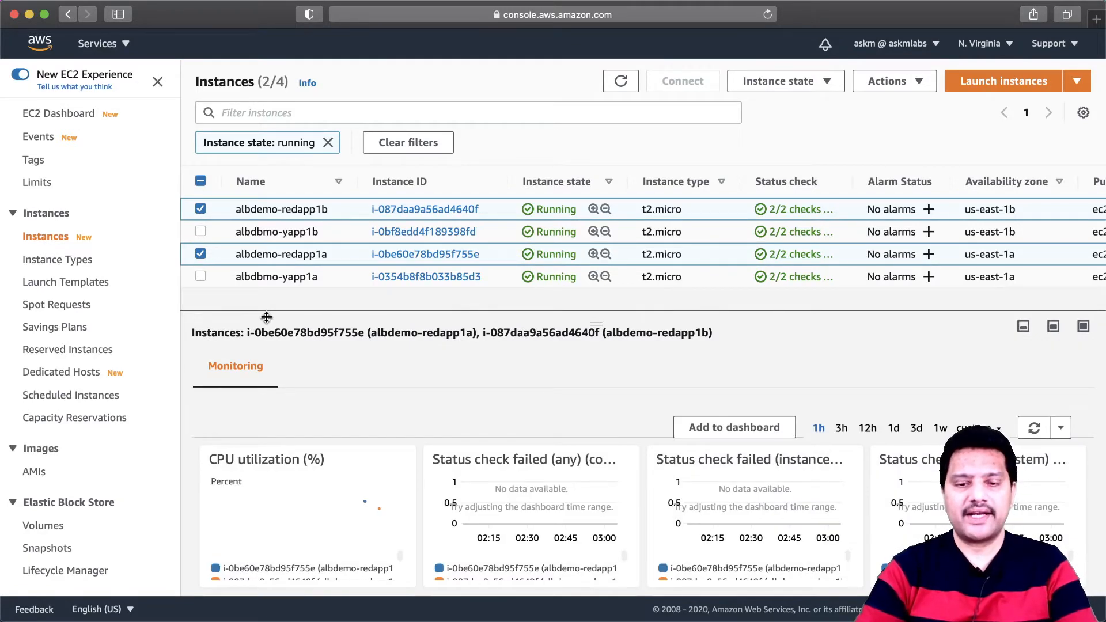
{"action": "left_click", "coordinate": [200, 209]}
{"action": "left_click", "coordinate": [201, 254]}
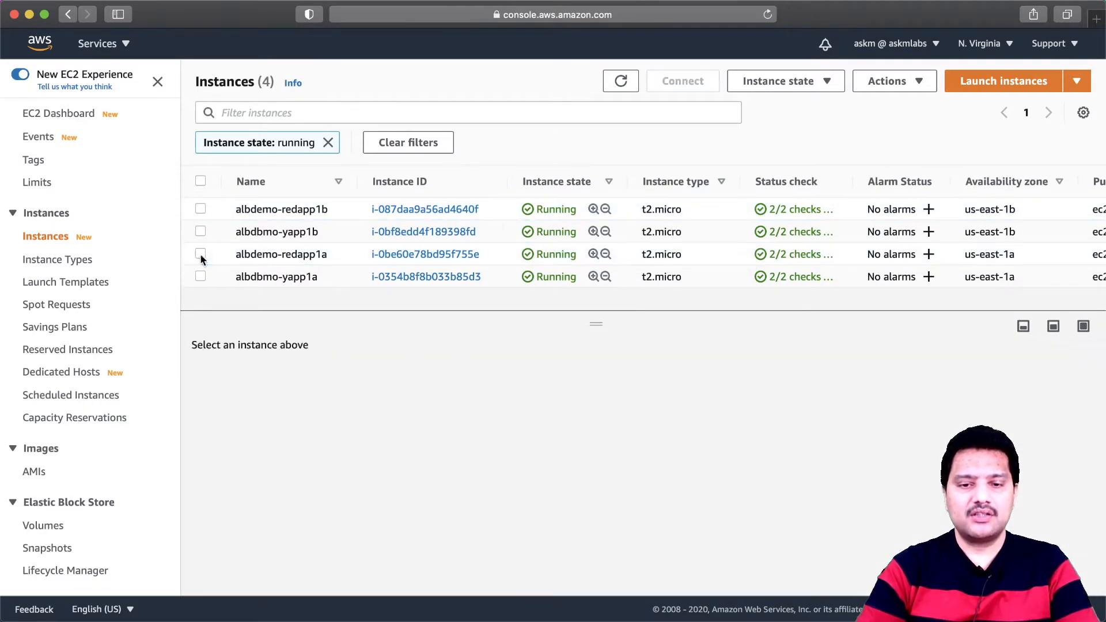
Inspect the albdbmo-yapp1b and albdbmo-yapp1a pair in the instance list, leaving neither one selected
{"action": "left_click", "coordinate": [200, 232]}
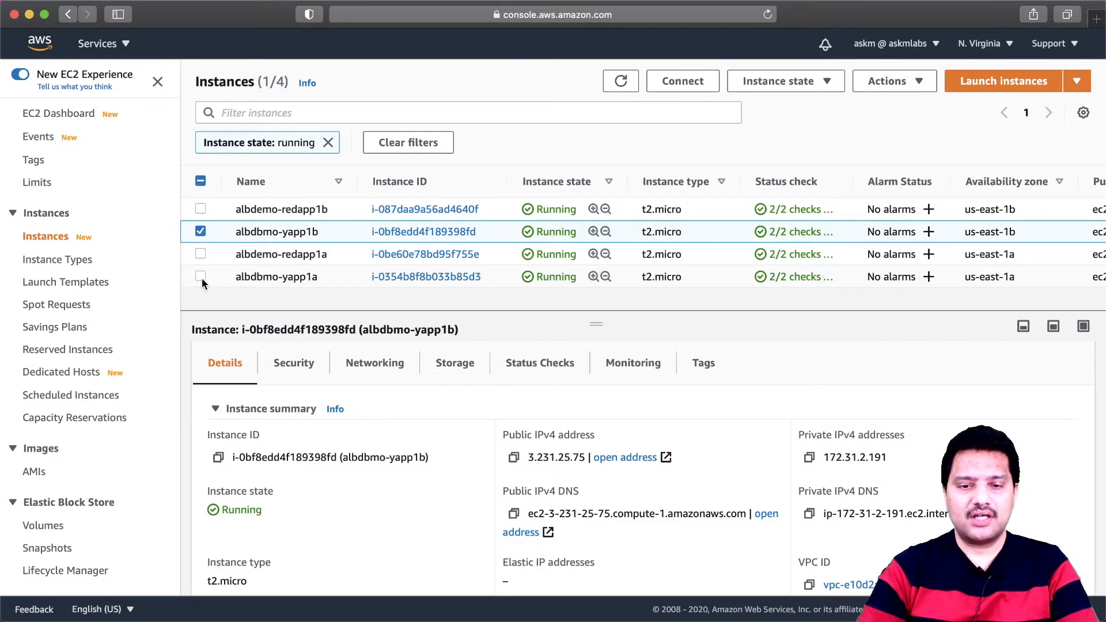
{"action": "left_click", "coordinate": [200, 277]}
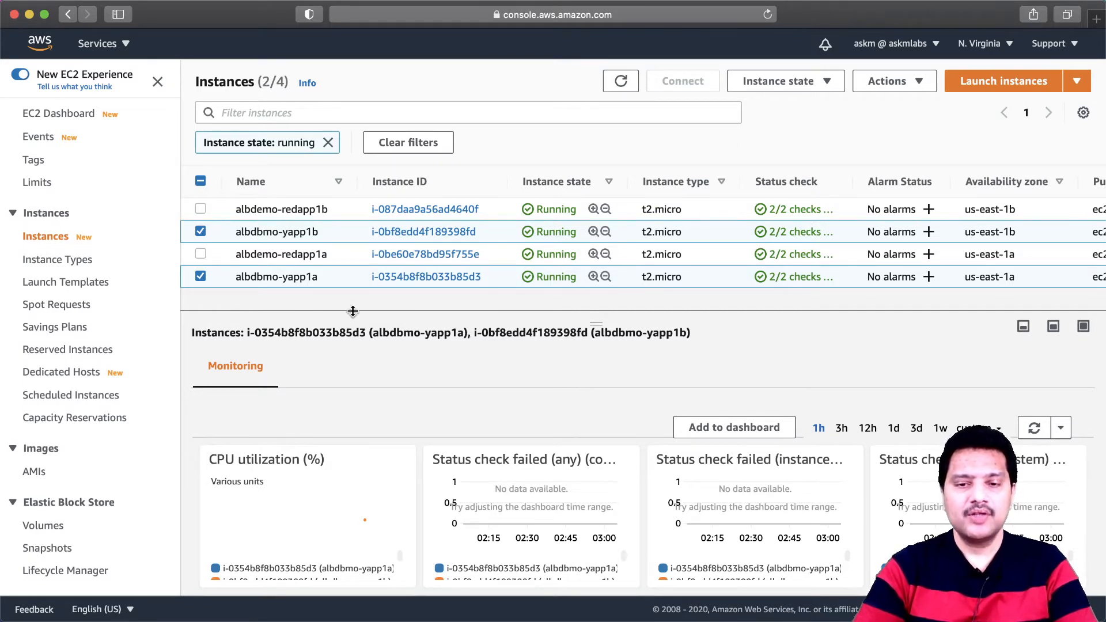
{"action": "left_click", "coordinate": [201, 232]}
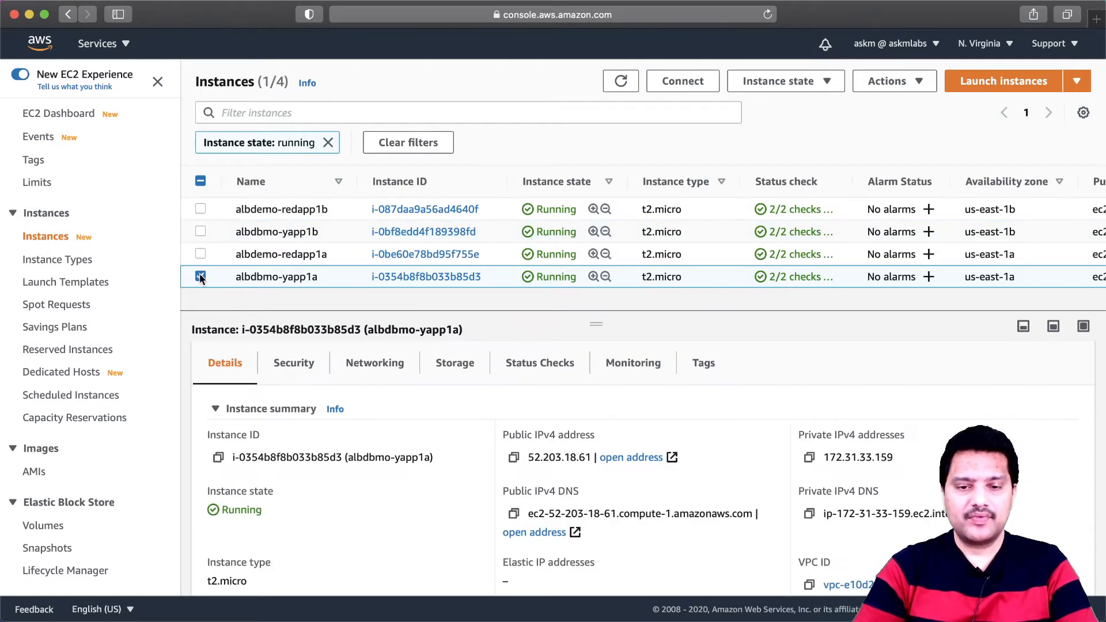
{"action": "left_click", "coordinate": [200, 275]}
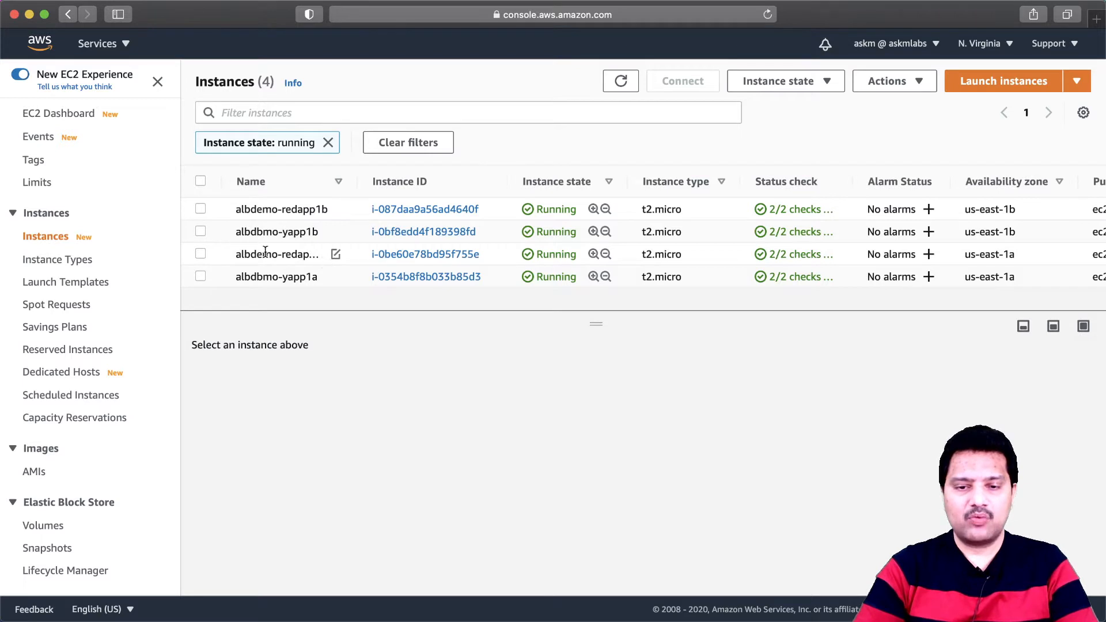
Test albdemo-redapp1a by opening its public IPv4 address with the path /redapp/ in a new browser tab, and close the tab
{"action": "left_click", "coordinate": [355, 254]}
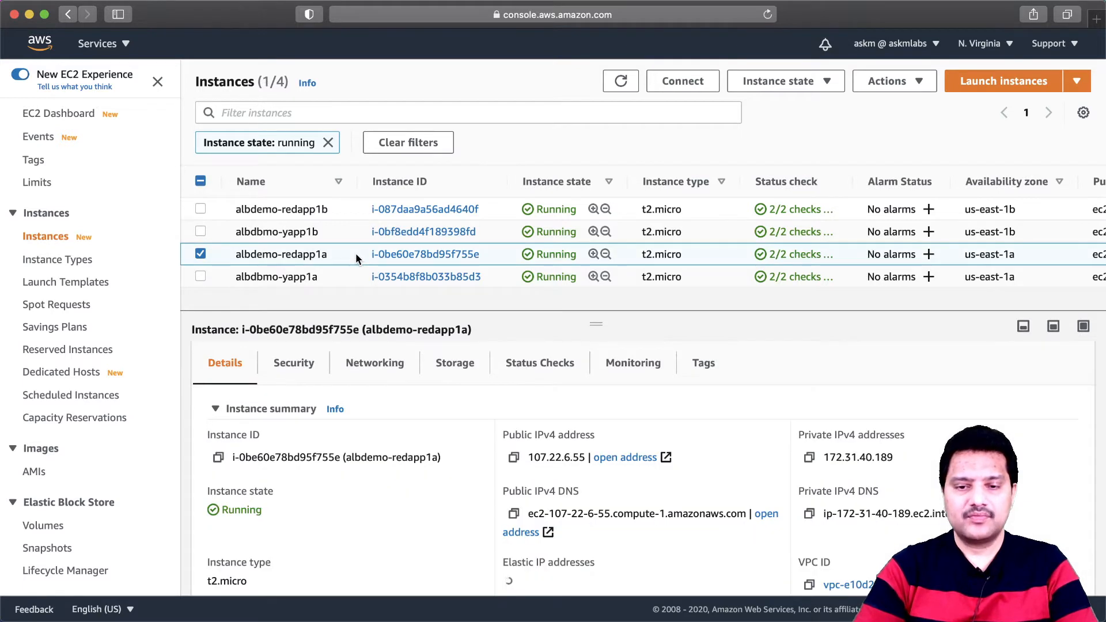
{"action": "left_click", "coordinate": [513, 457]}
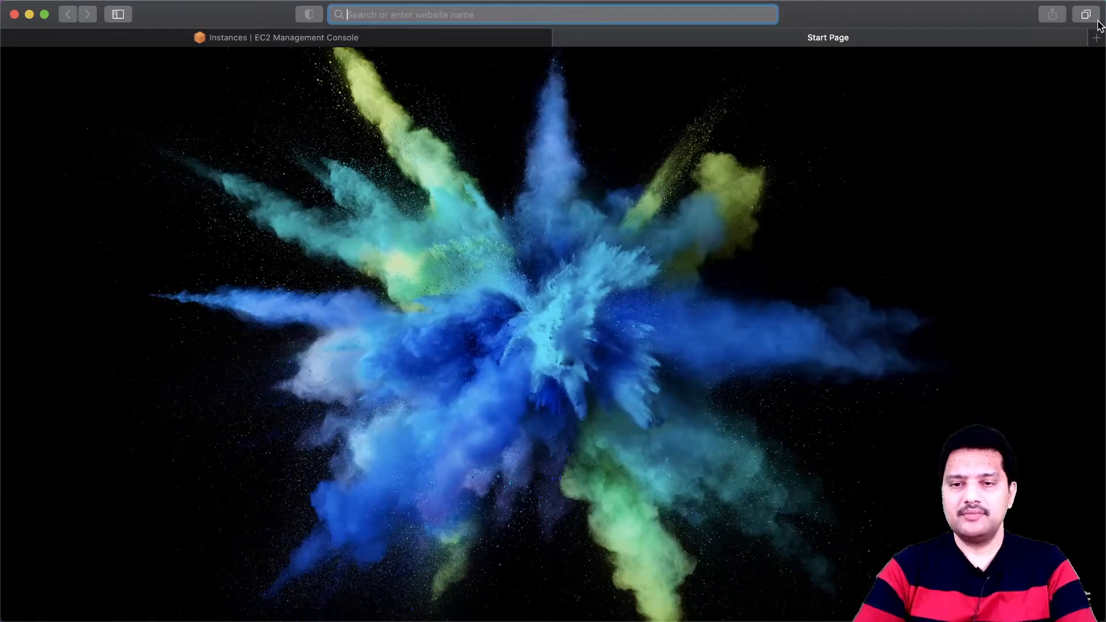
{"action": "left_click", "coordinate": [1097, 21]}
{"action": "key", "text": "super+v"}
{"action": "type", "text": "/redapp/"}
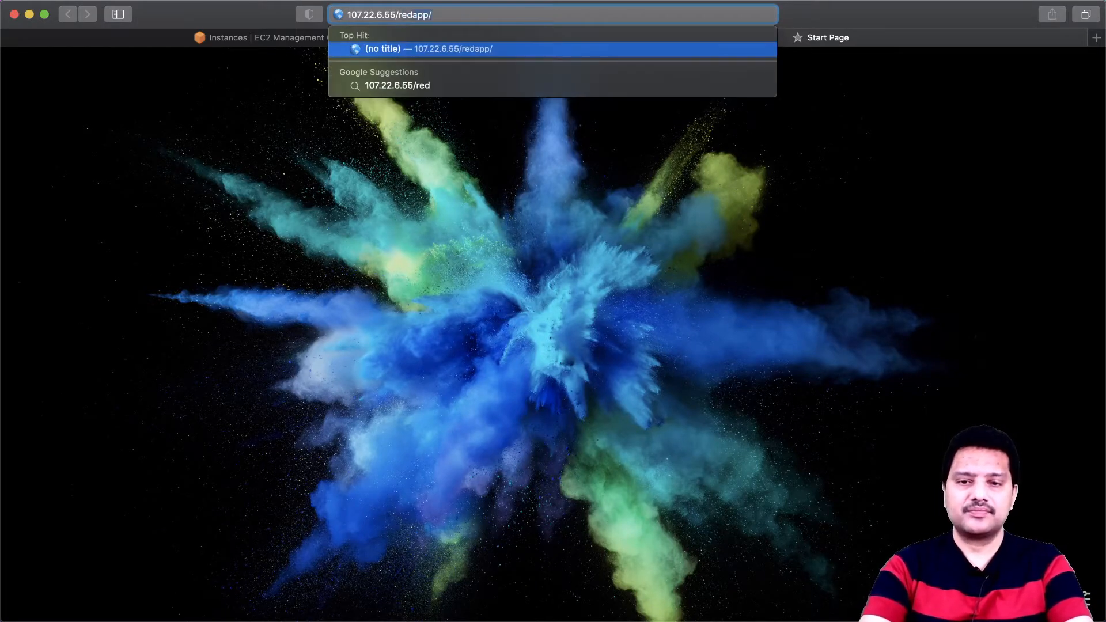
{"action": "key", "text": "Return"}
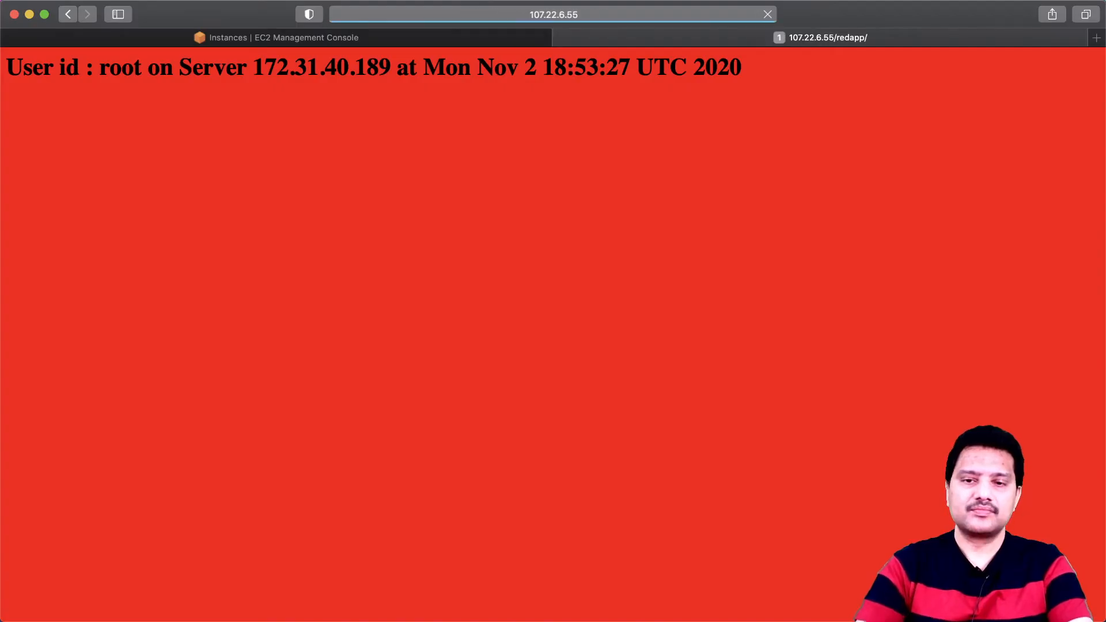
{"action": "left_click", "coordinate": [560, 37]}
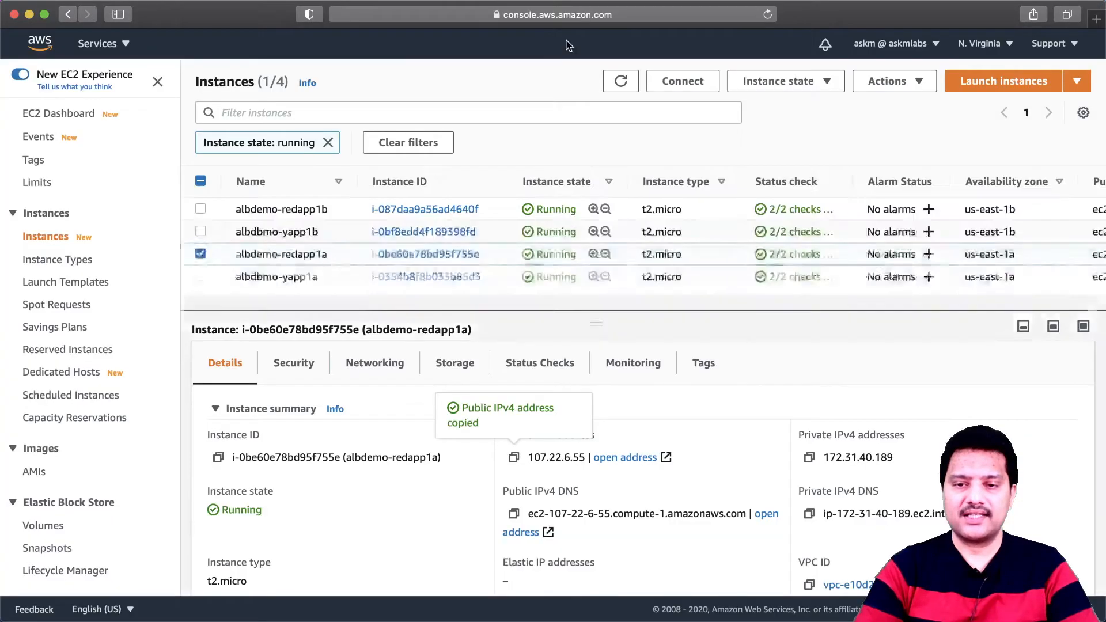
Test albdemo-redapp1b by opening its public IPv4 address with the path /redapp/ in a new browser tab, and close the tab
{"action": "left_click", "coordinate": [201, 254]}
{"action": "left_click", "coordinate": [339, 212]}
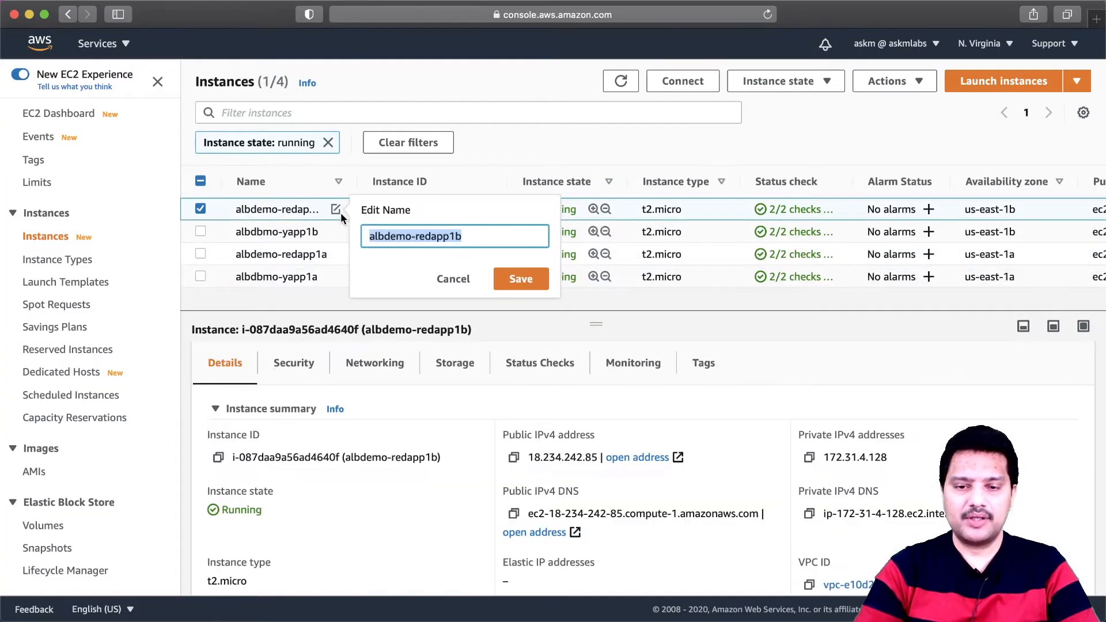
{"action": "left_click", "coordinate": [514, 458]}
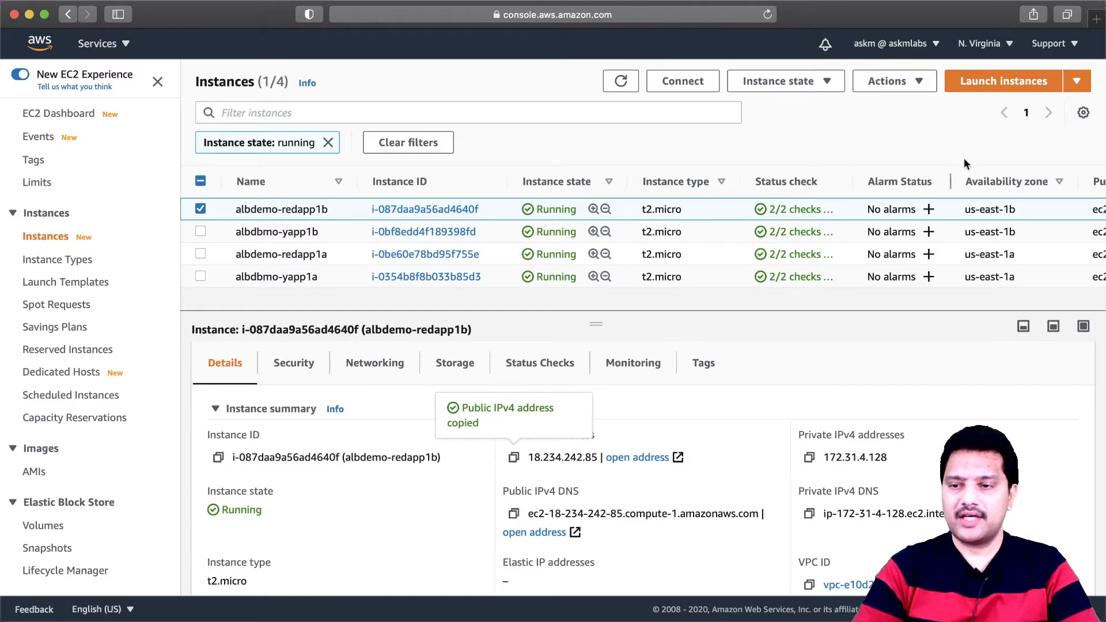
{"action": "key", "text": "super+t"}
{"action": "key", "text": "super+v"}
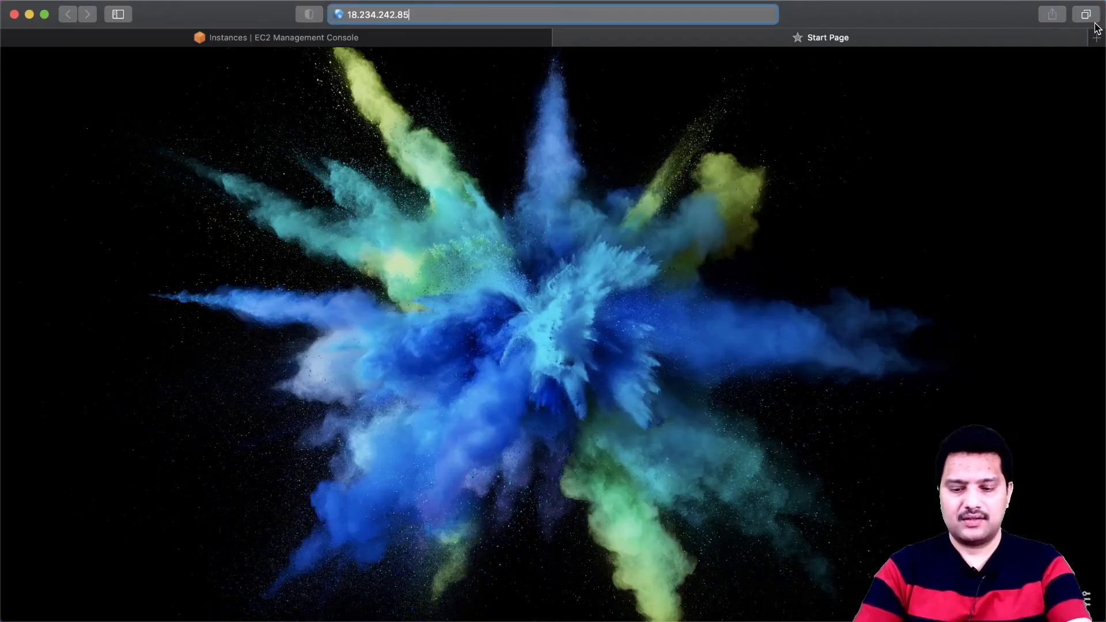
{"action": "type", "text": "/redapp/"}
{"action": "key", "text": "Return"}
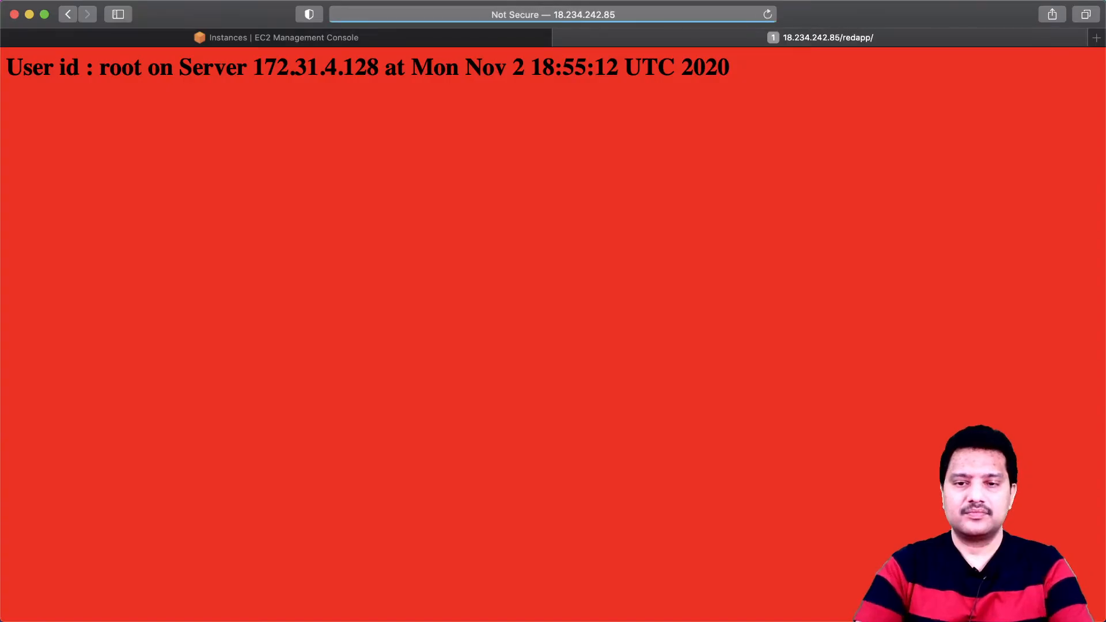
{"action": "left_click", "coordinate": [561, 38]}
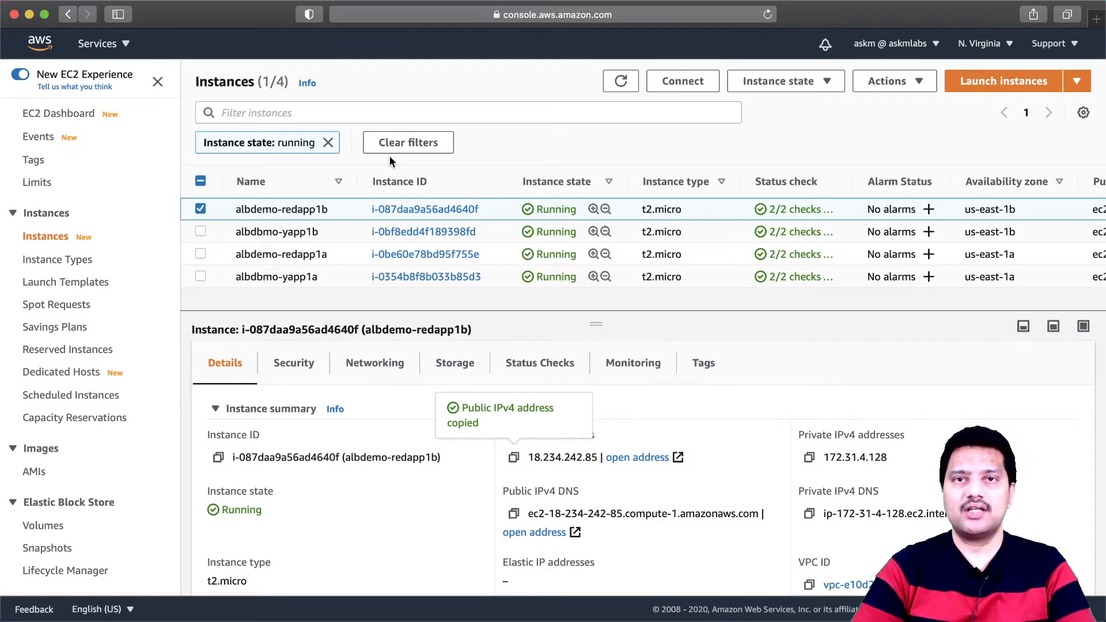
Test albdbmo-yapp1a by opening its public IPv4 address with the path /yapp/ in a new browser tab, and close the tab
{"action": "left_click", "coordinate": [198, 209]}
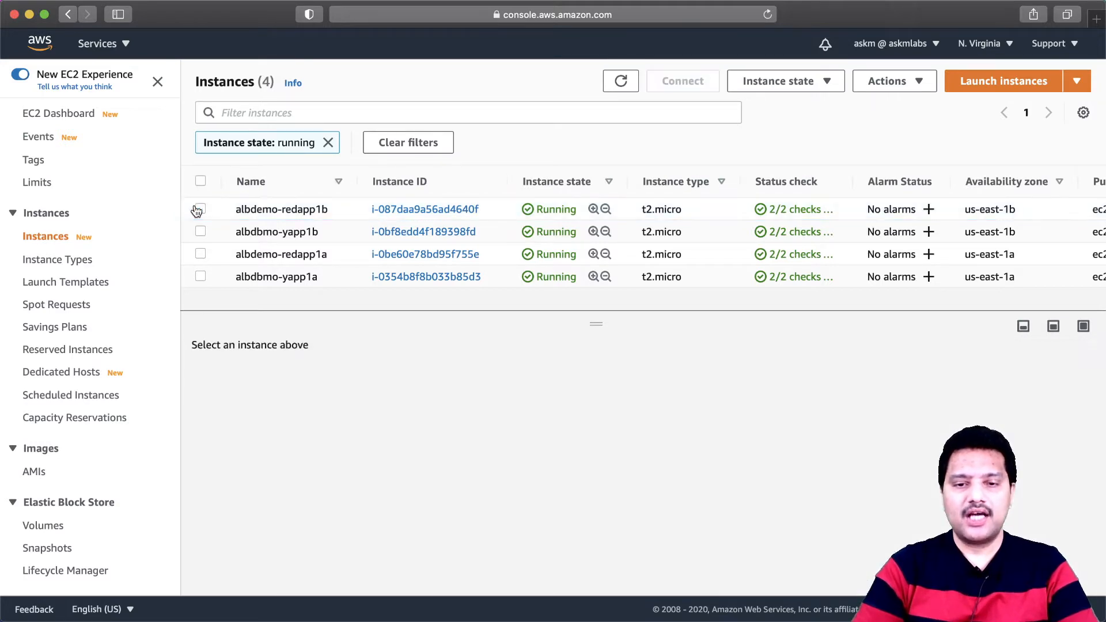
{"action": "left_click", "coordinate": [348, 277]}
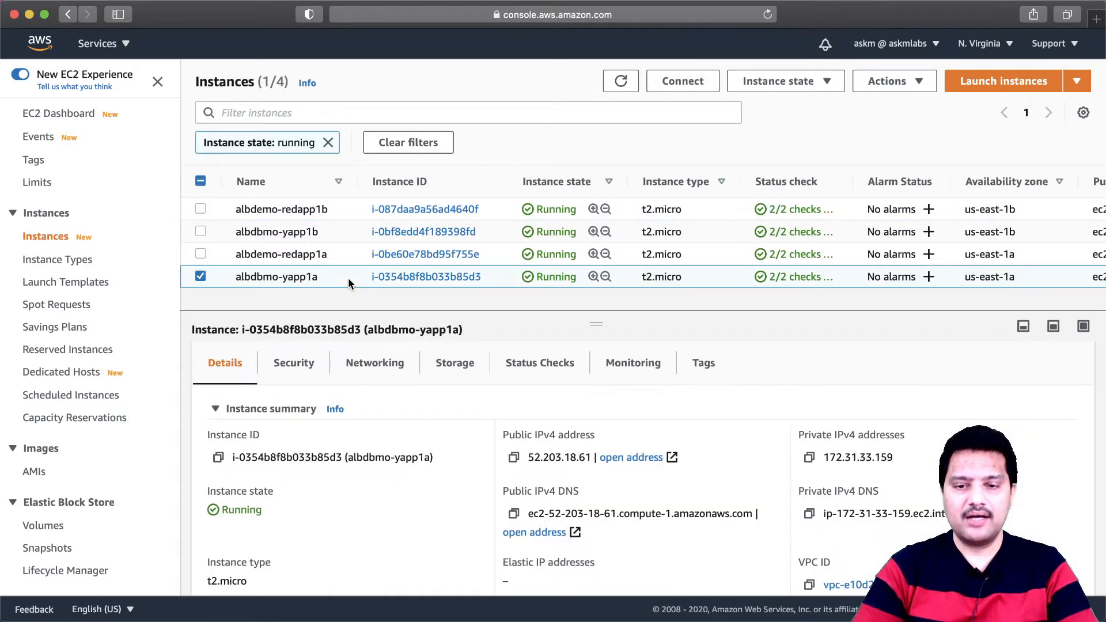
{"action": "left_click", "coordinate": [513, 457]}
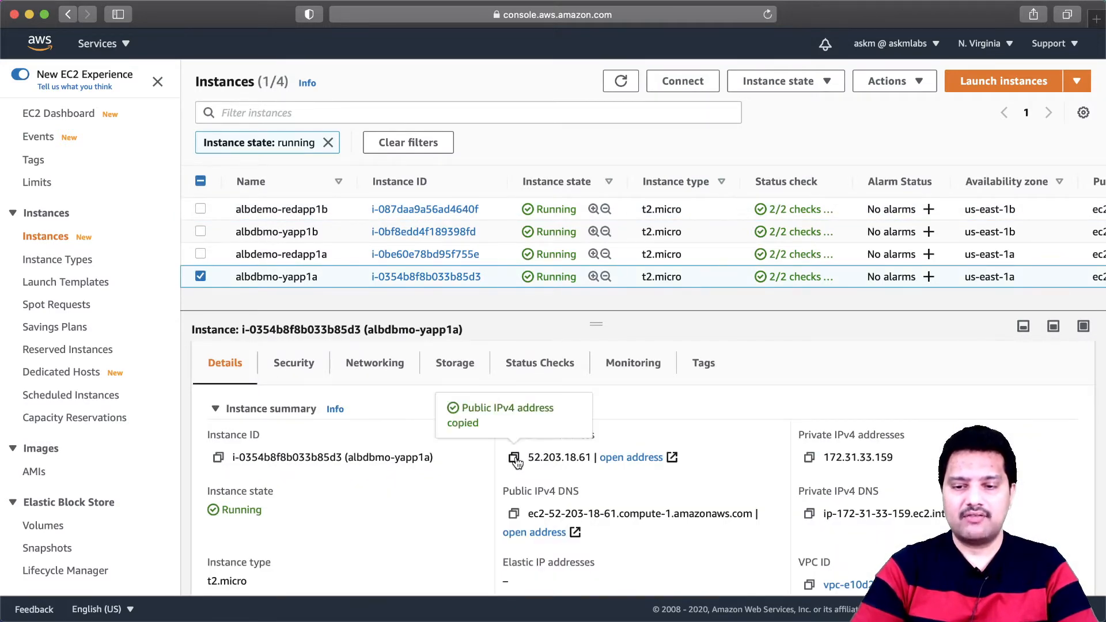
{"action": "left_click", "coordinate": [1097, 20]}
{"action": "key", "text": "super+v"}
{"action": "type", "text": "/"}
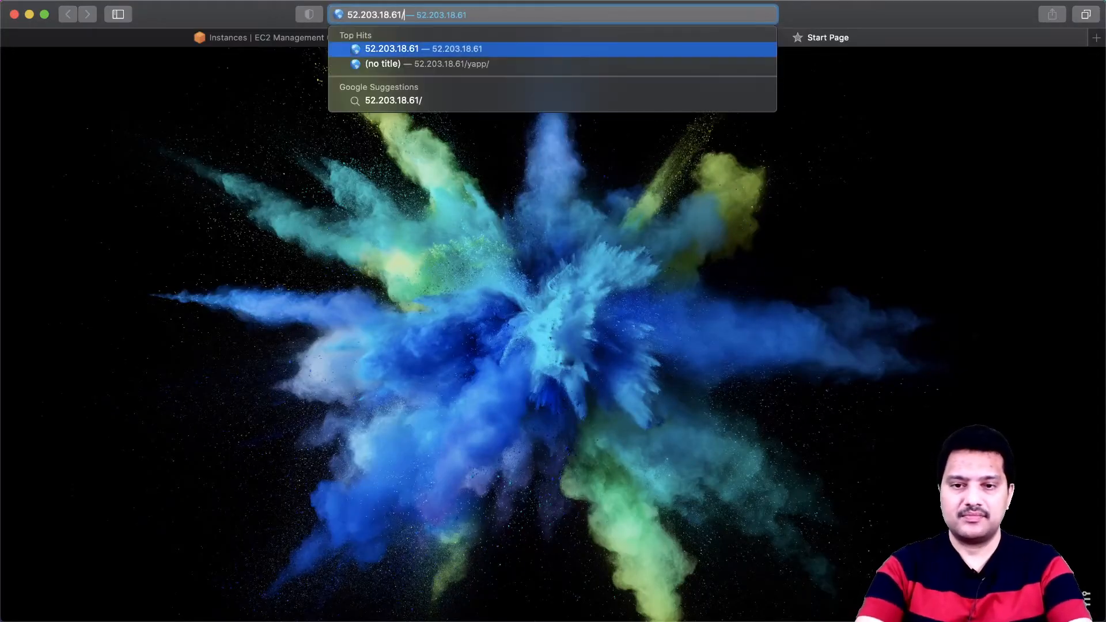
{"action": "type", "text": "yapp/"}
{"action": "key", "text": "Return"}
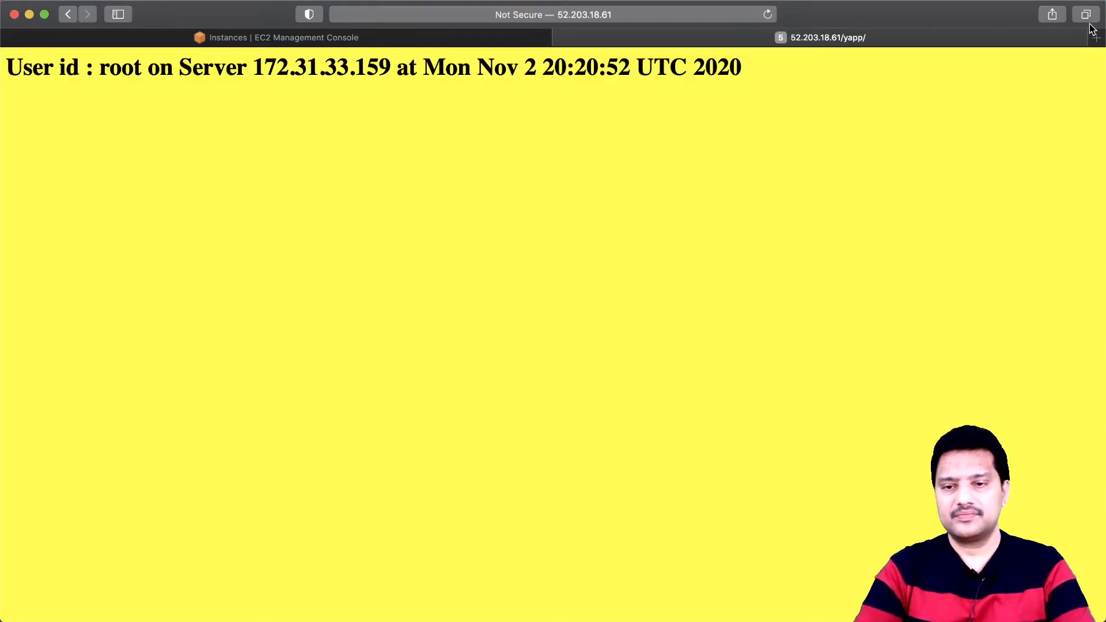
{"action": "left_click", "coordinate": [562, 39]}
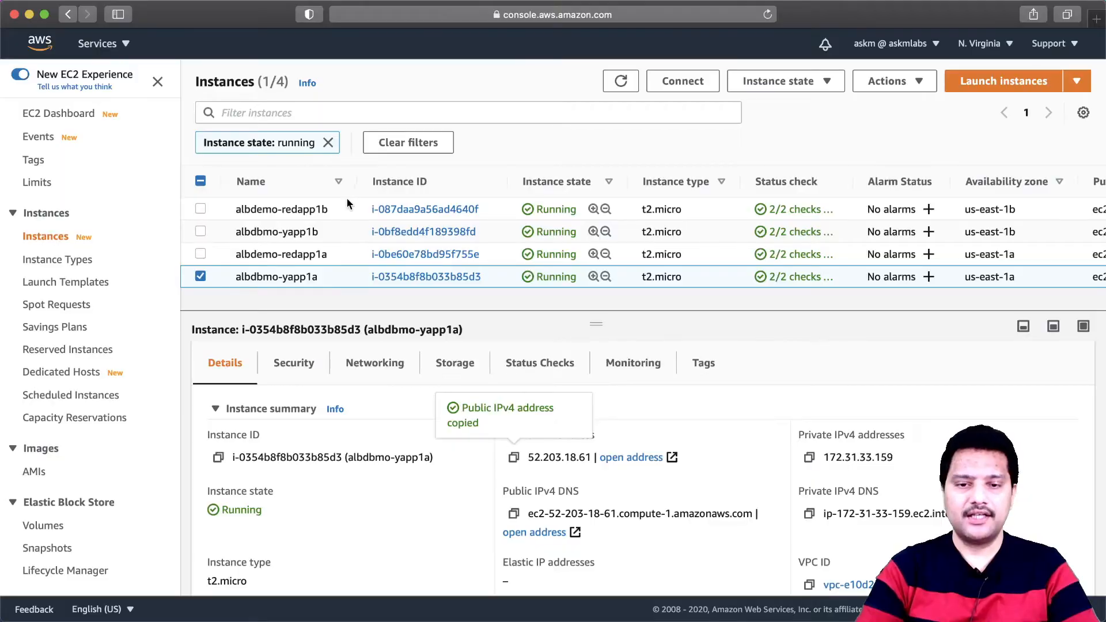
Test albdbmo-yapp1b by opening its public IPv4 address with the path /yapp/ in a new browser tab, and close the tab
{"action": "left_click", "coordinate": [199, 277]}
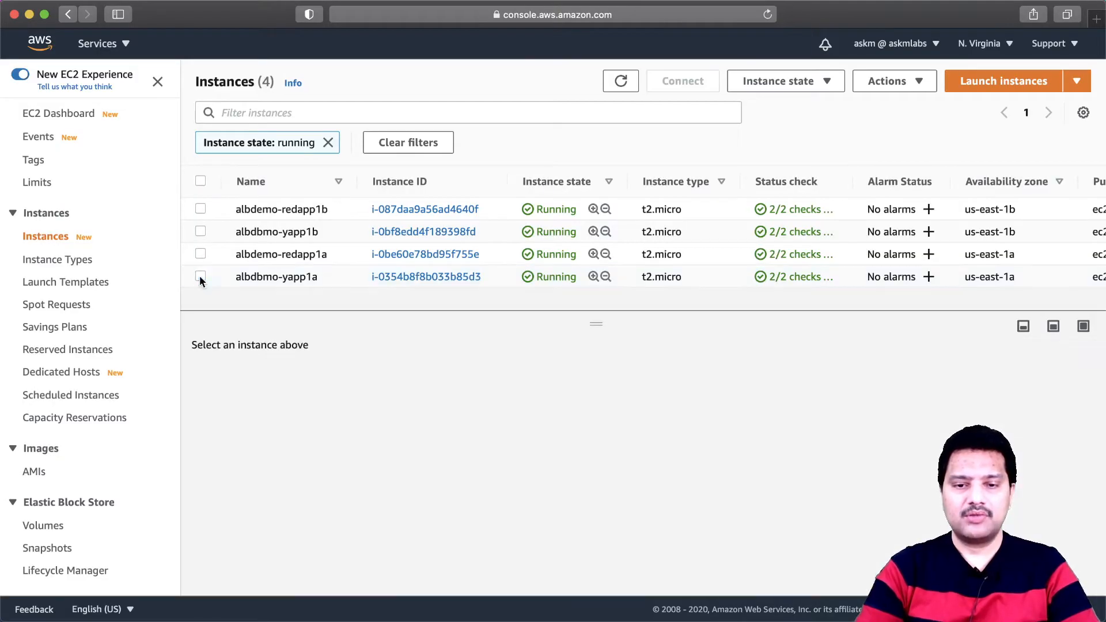
{"action": "left_click", "coordinate": [348, 232]}
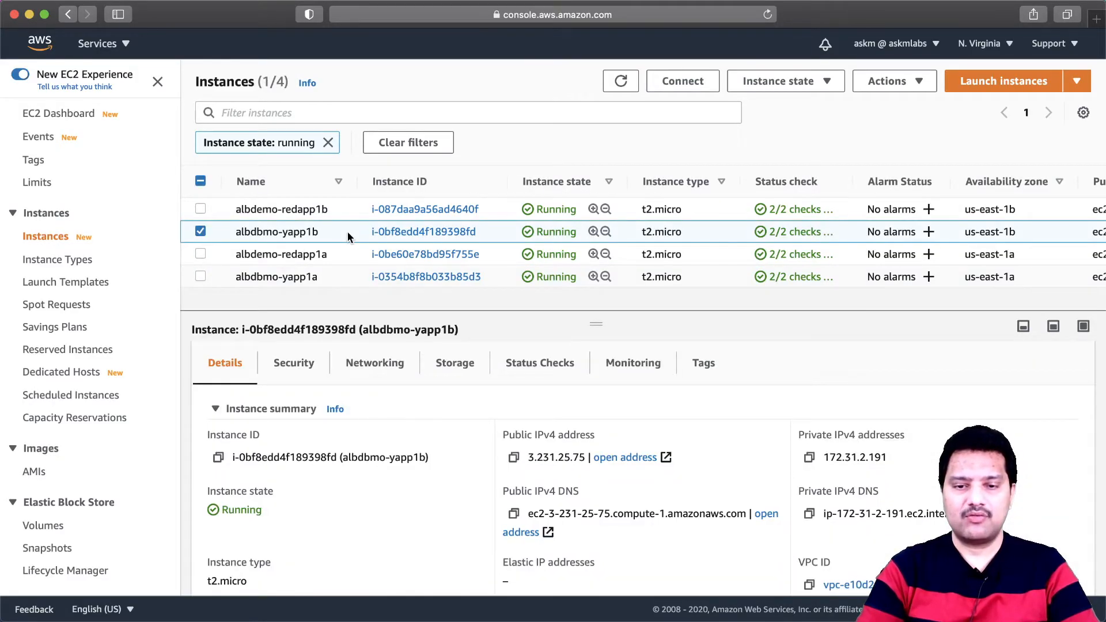
{"action": "left_click", "coordinate": [513, 458]}
{"action": "left_click", "coordinate": [1097, 21]}
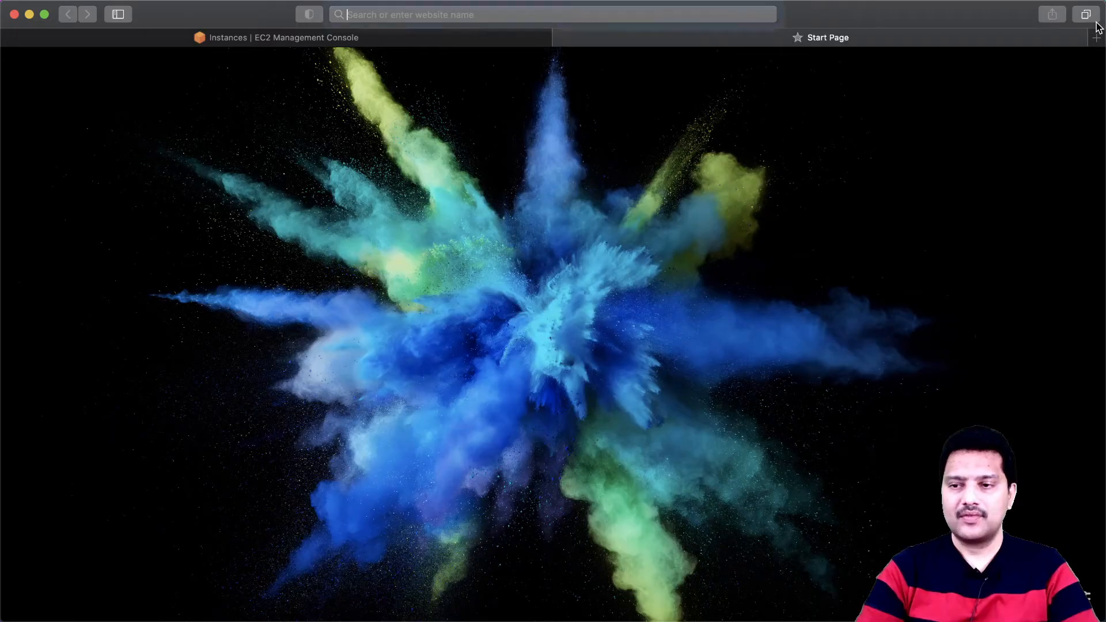
{"action": "key", "text": "super+v"}
{"action": "type", "text": "/yapp/"}
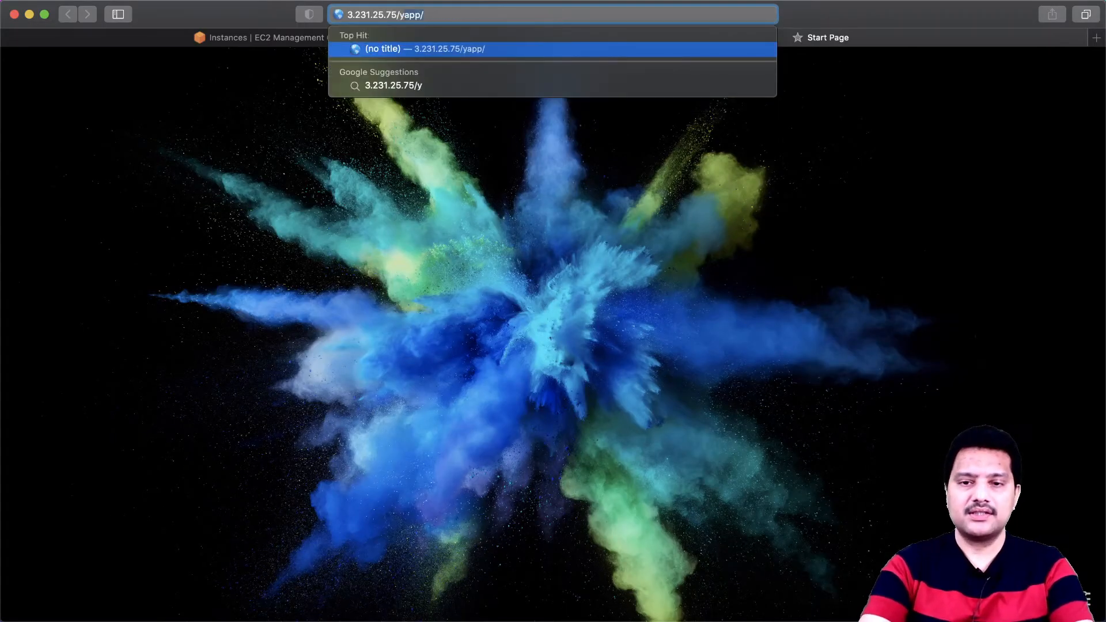
{"action": "key", "text": "Return"}
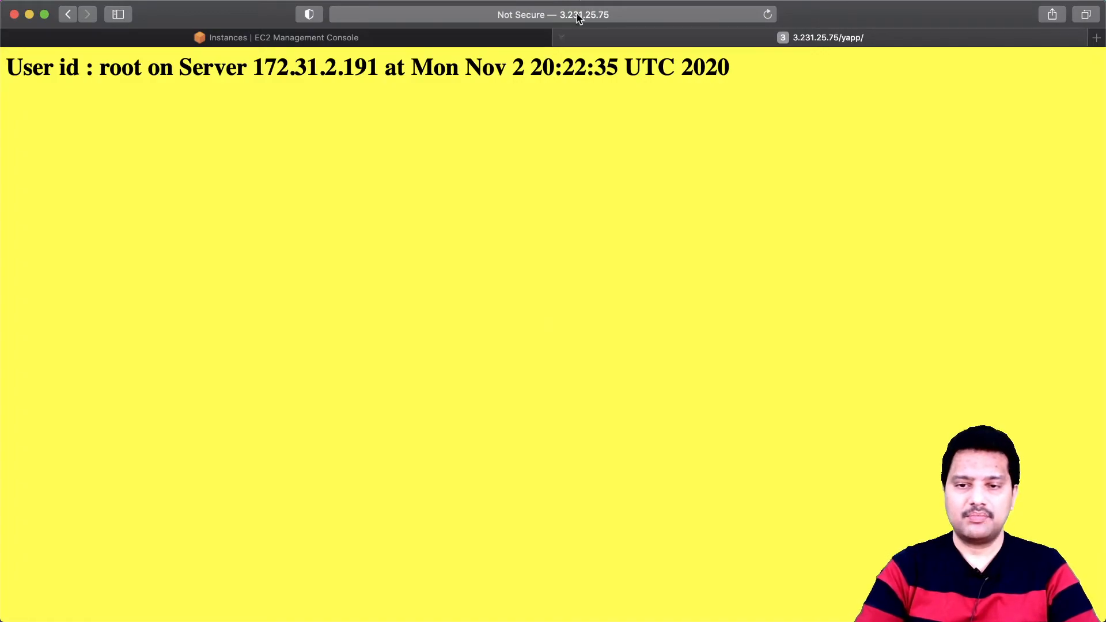
{"action": "left_click", "coordinate": [560, 38]}
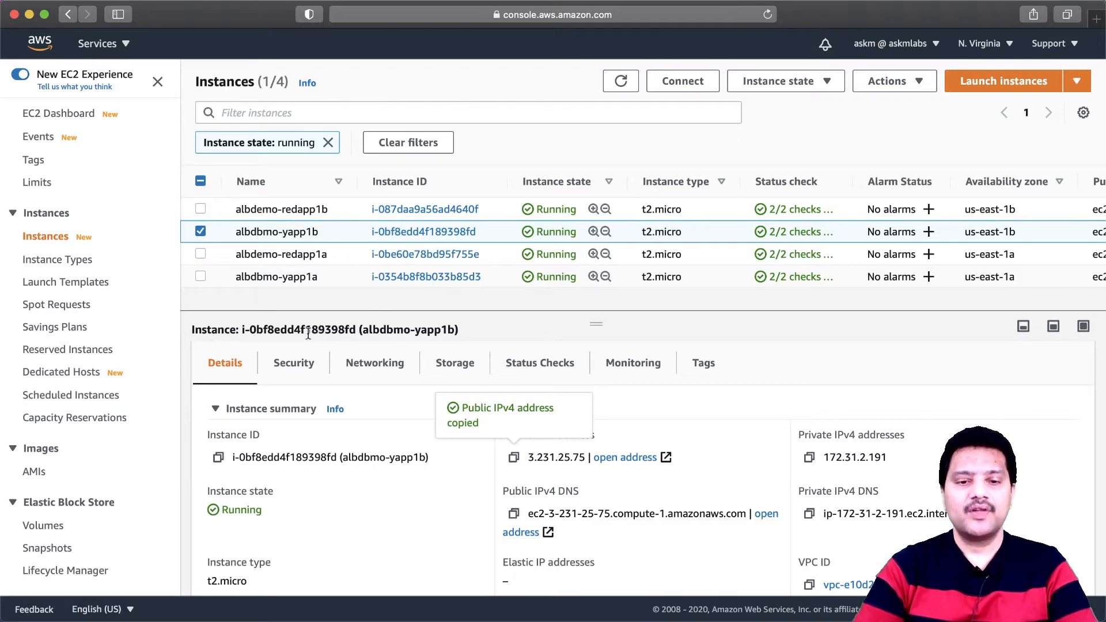
Open the EC2 target groups list and start creating a new target group
{"action": "scroll", "coordinate": [130, 495], "scroll_direction": "down", "scroll_amount": 1}
{"action": "scroll", "coordinate": [130, 495], "scroll_direction": "down", "scroll_amount": 5}
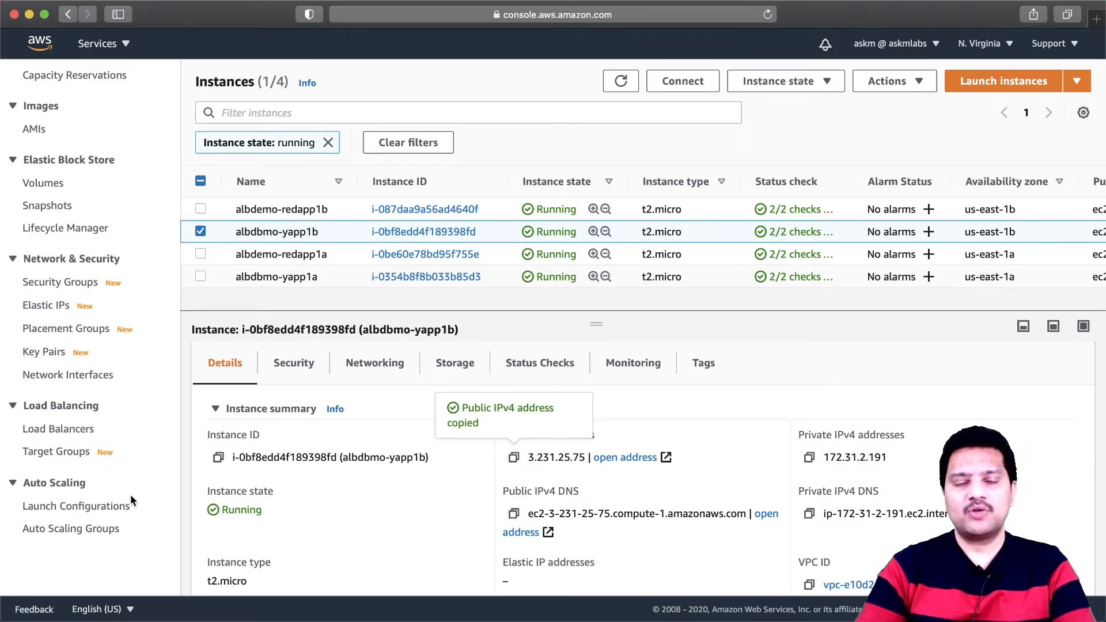
{"action": "left_click", "coordinate": [78, 455]}
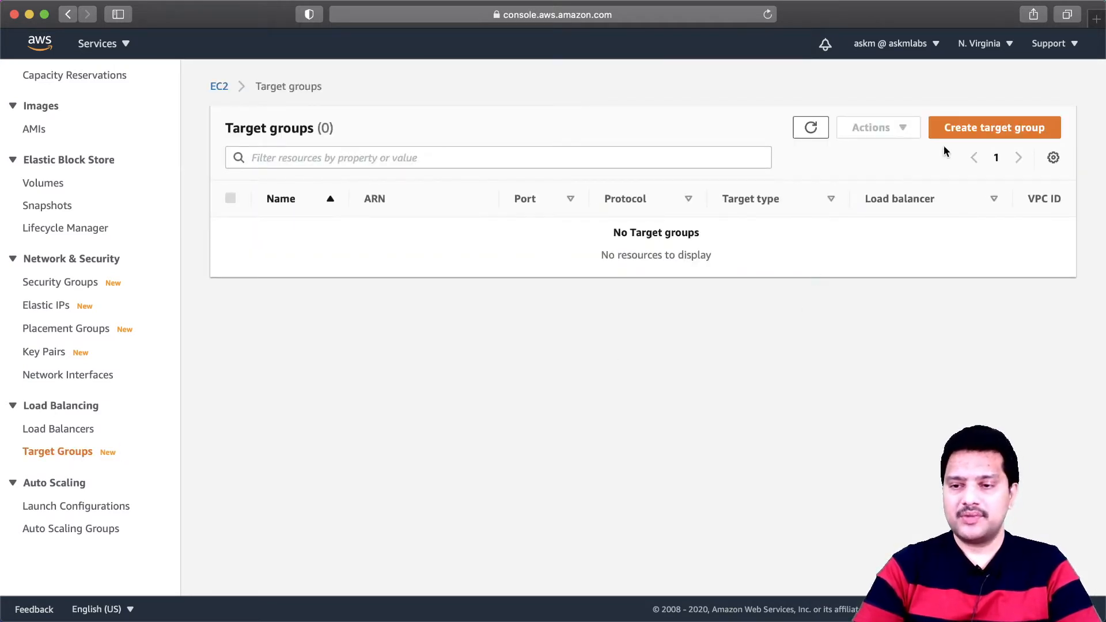
{"action": "left_click", "coordinate": [980, 130]}
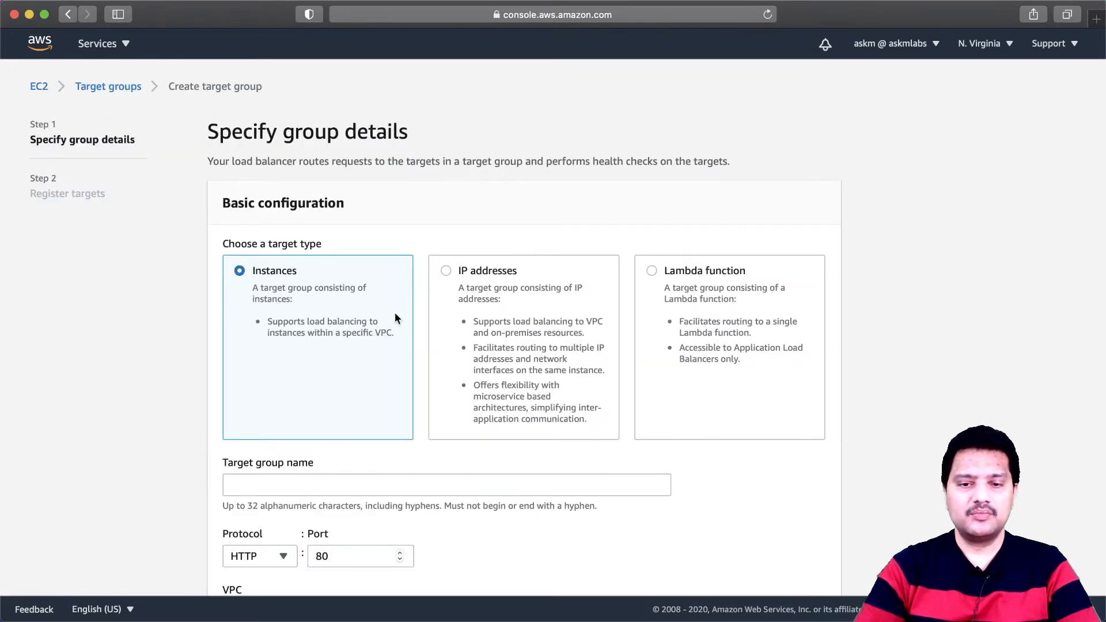
Keep the Instances target type and name the target group albtg-redapp
{"action": "scroll", "coordinate": [295, 362], "scroll_direction": "down", "scroll_amount": 5}
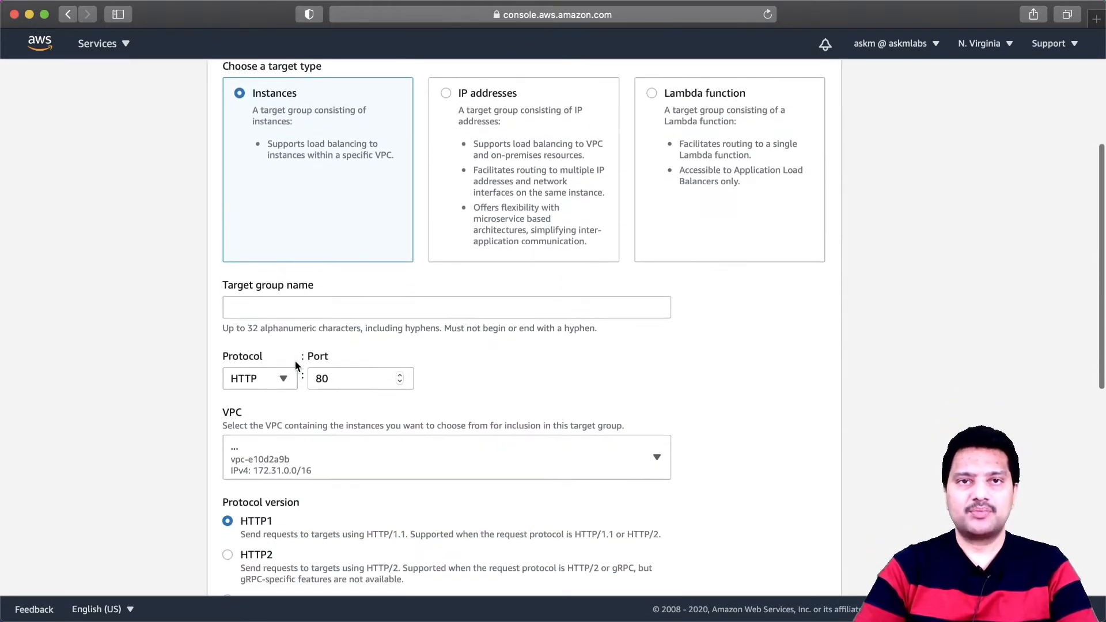
{"action": "scroll", "coordinate": [295, 360], "scroll_direction": "up", "scroll_amount": 1}
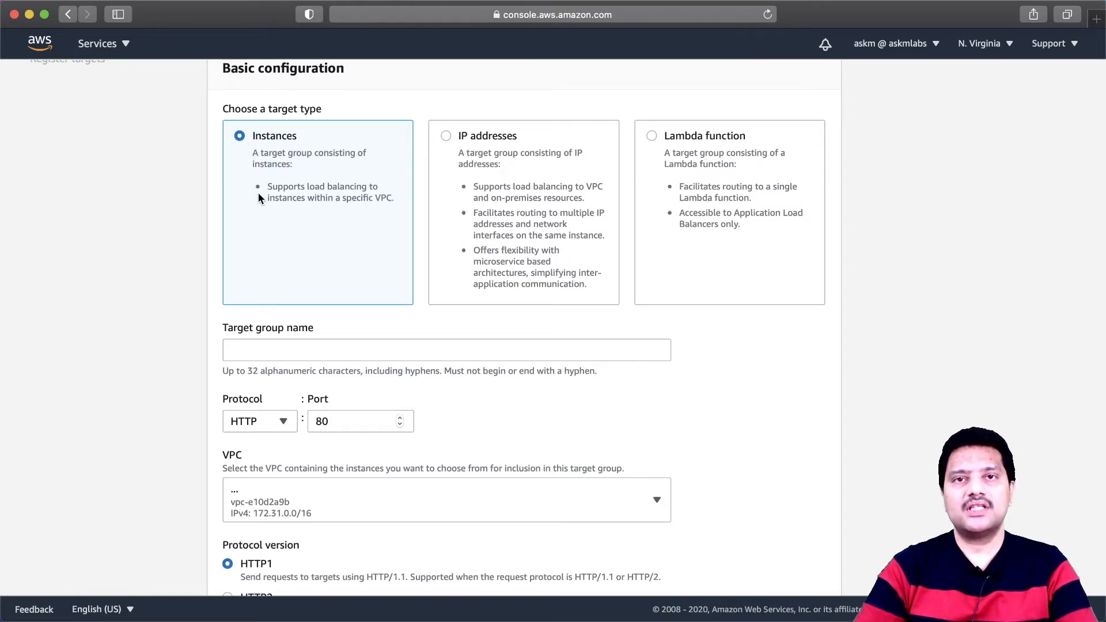
{"action": "scroll", "coordinate": [258, 197], "scroll_direction": "down", "scroll_amount": 1}
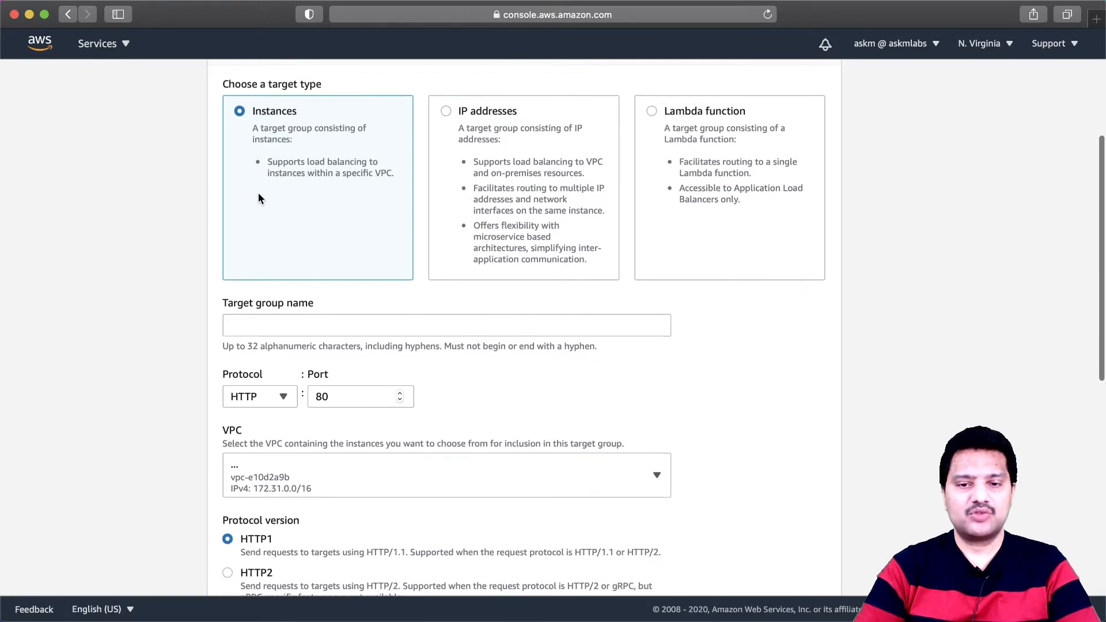
{"action": "scroll", "coordinate": [286, 199], "scroll_direction": "down", "scroll_amount": 2}
{"action": "scroll", "coordinate": [286, 198], "scroll_direction": "down", "scroll_amount": 1}
{"action": "left_click", "coordinate": [283, 225]}
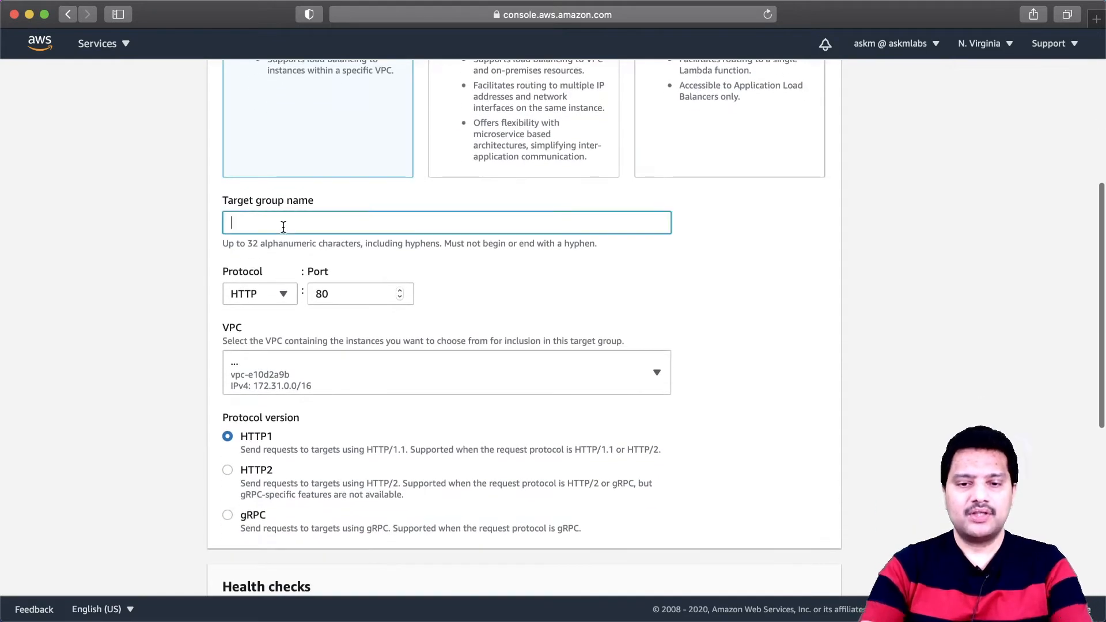
{"action": "type", "text": "alb"}
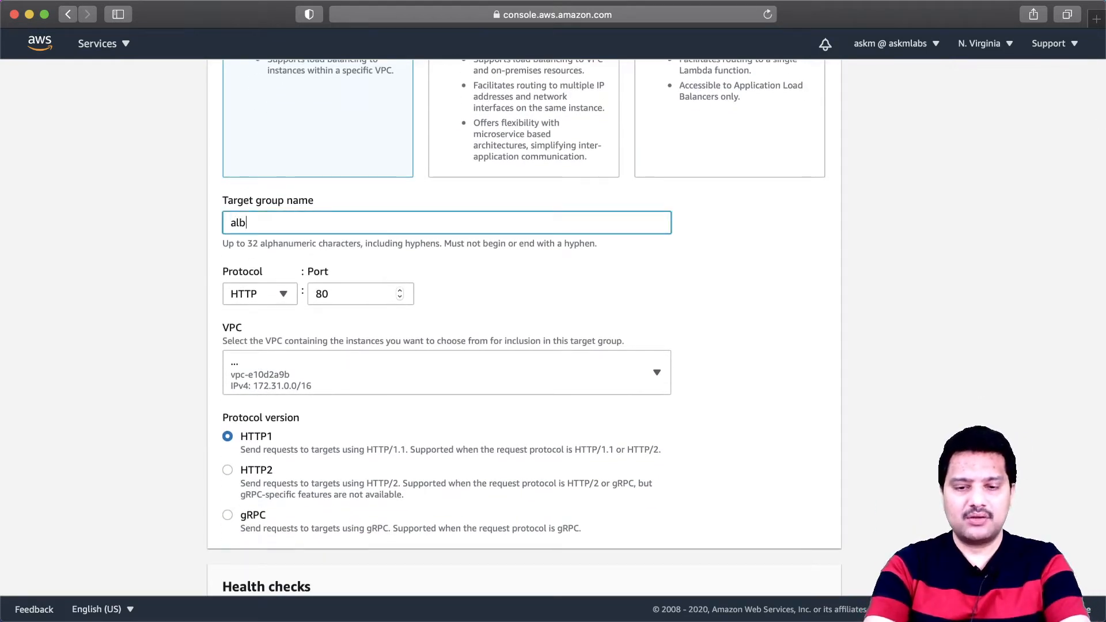
{"action": "type", "text": "tg"}
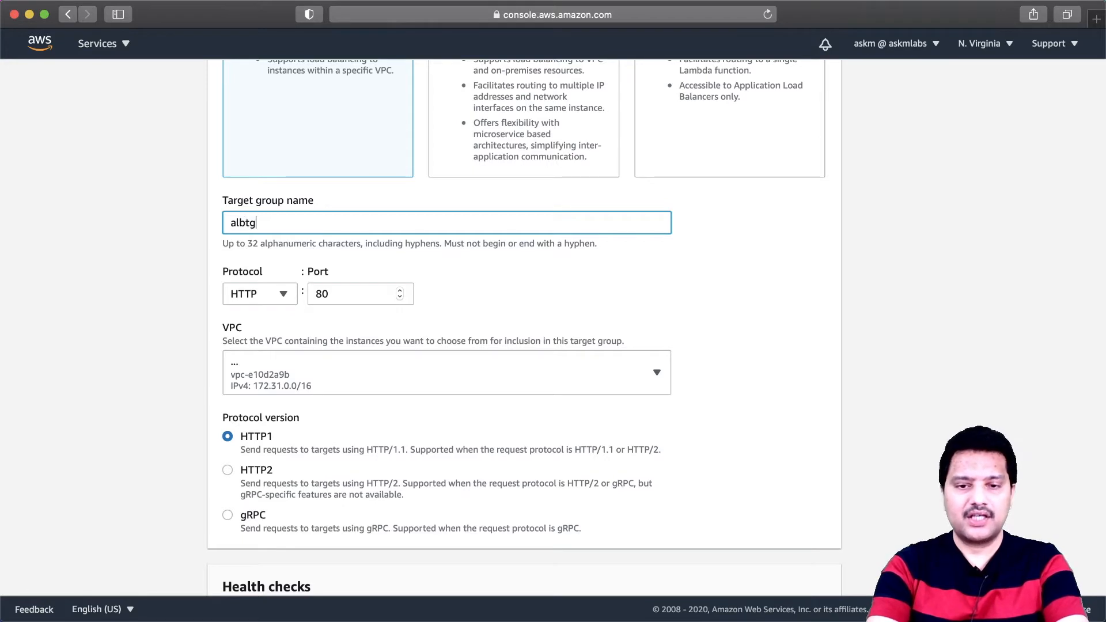
{"action": "type", "text": "-redapp"}
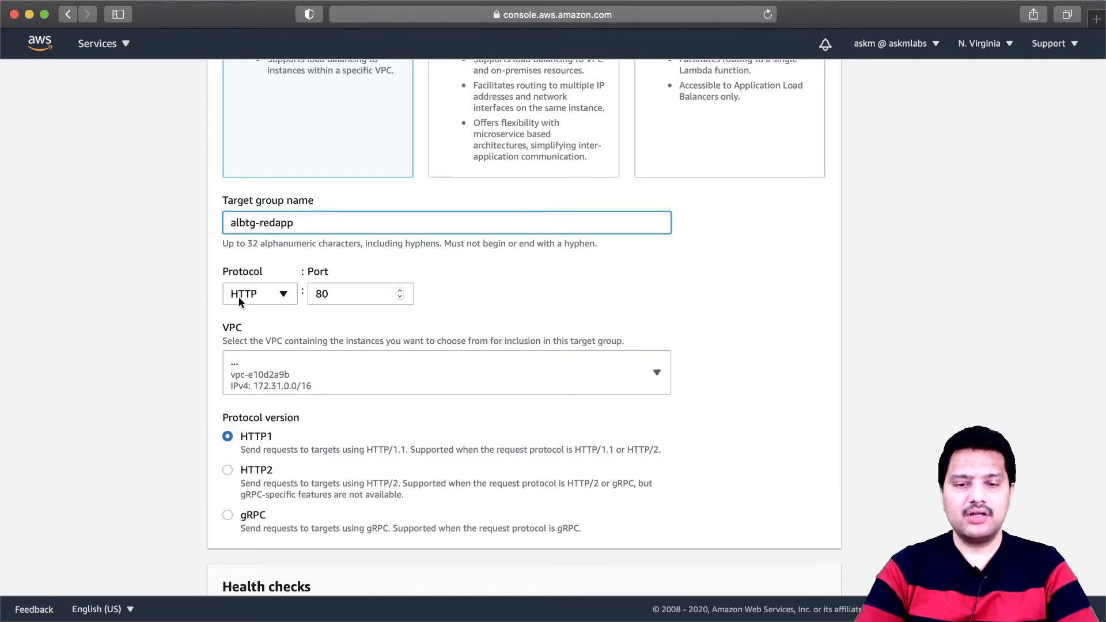
Set the target group's health check path to /redapp/
{"action": "scroll", "coordinate": [356, 302], "scroll_direction": "down", "scroll_amount": 5}
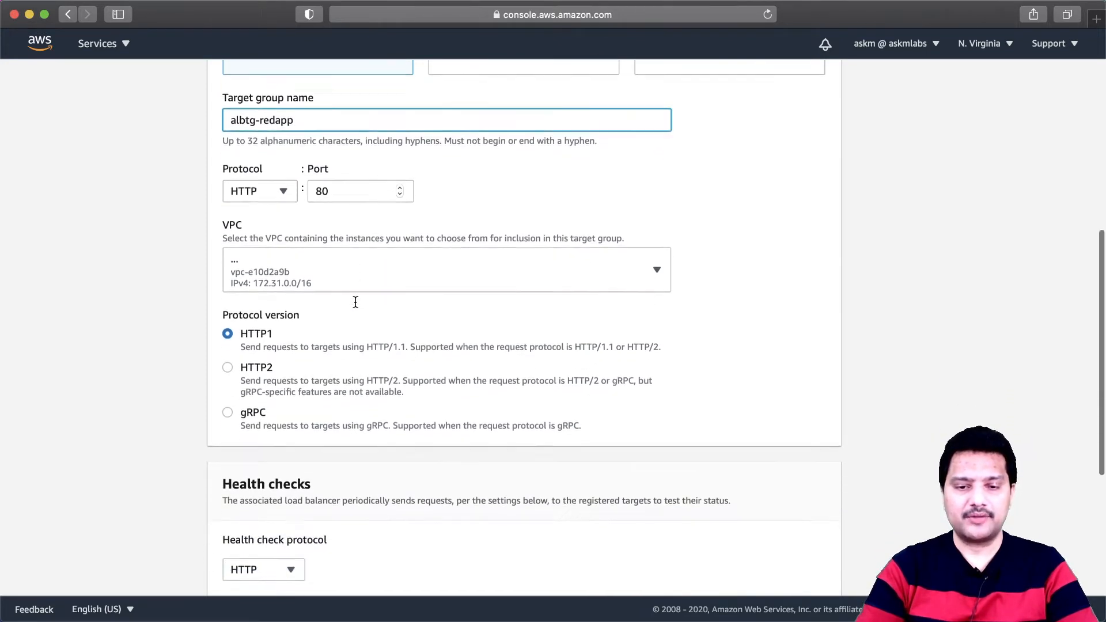
{"action": "scroll", "coordinate": [345, 319], "scroll_direction": "down", "scroll_amount": 1}
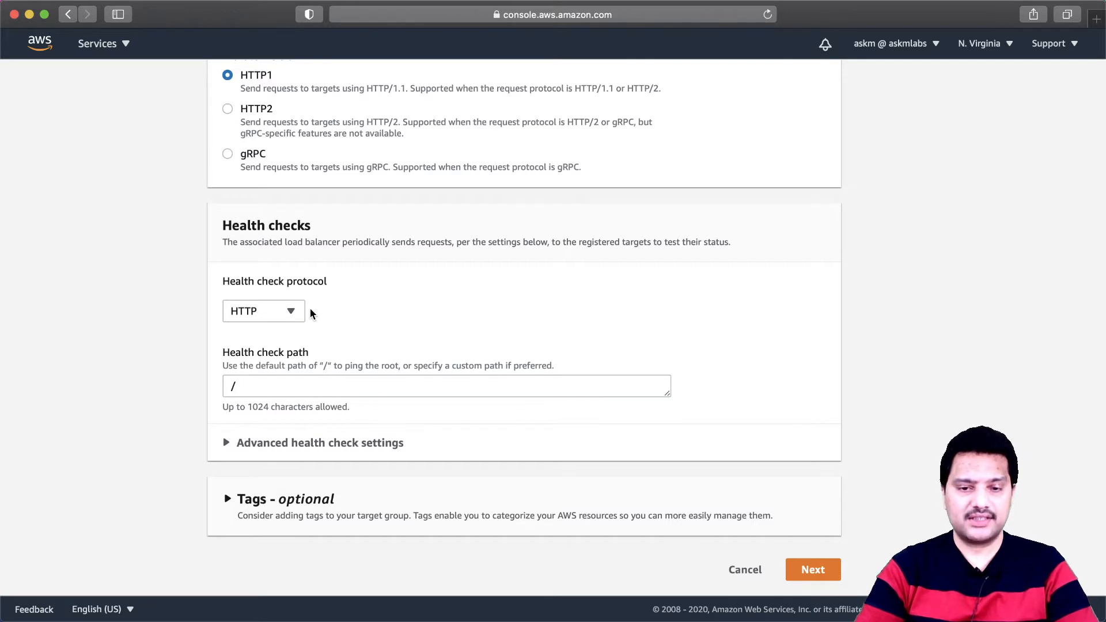
{"action": "left_click", "coordinate": [254, 389]}
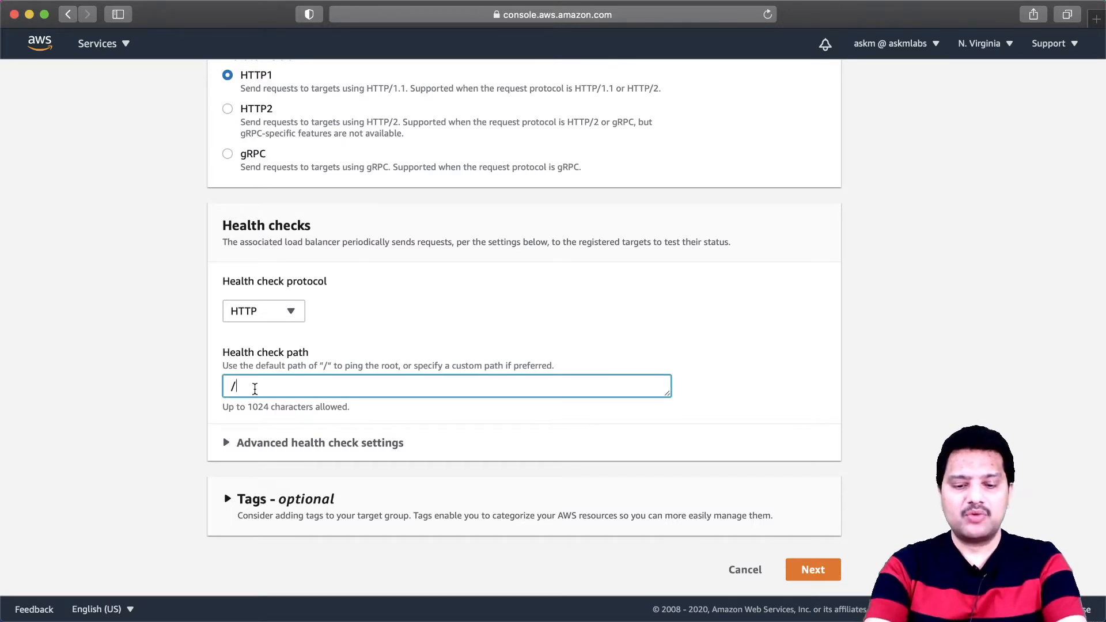
{"action": "type", "text": "redapp"}
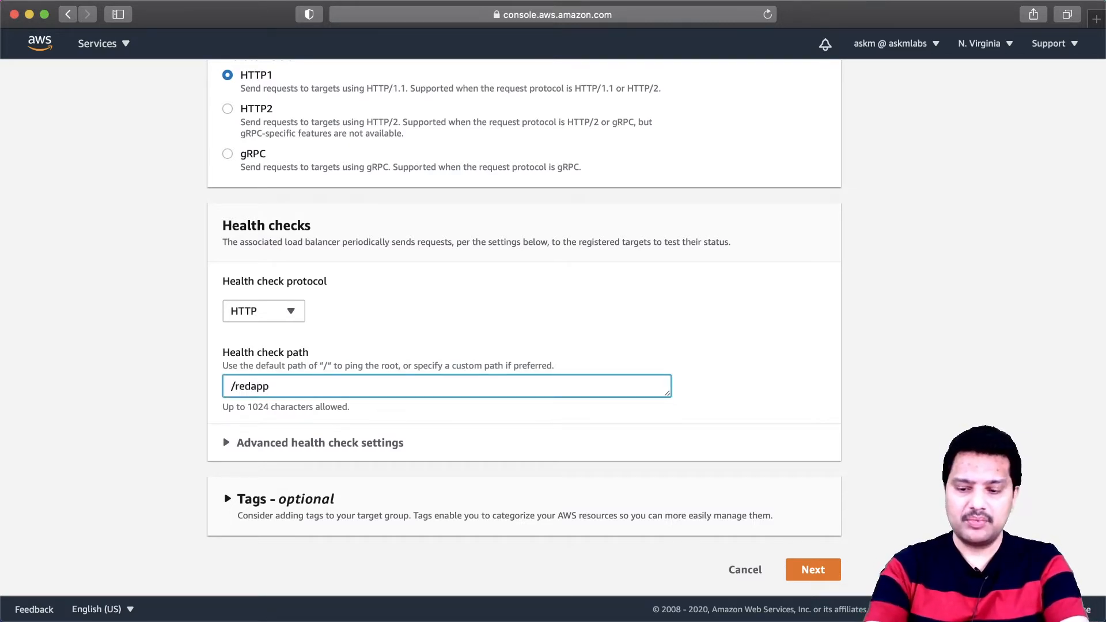
{"action": "type", "text": "/"}
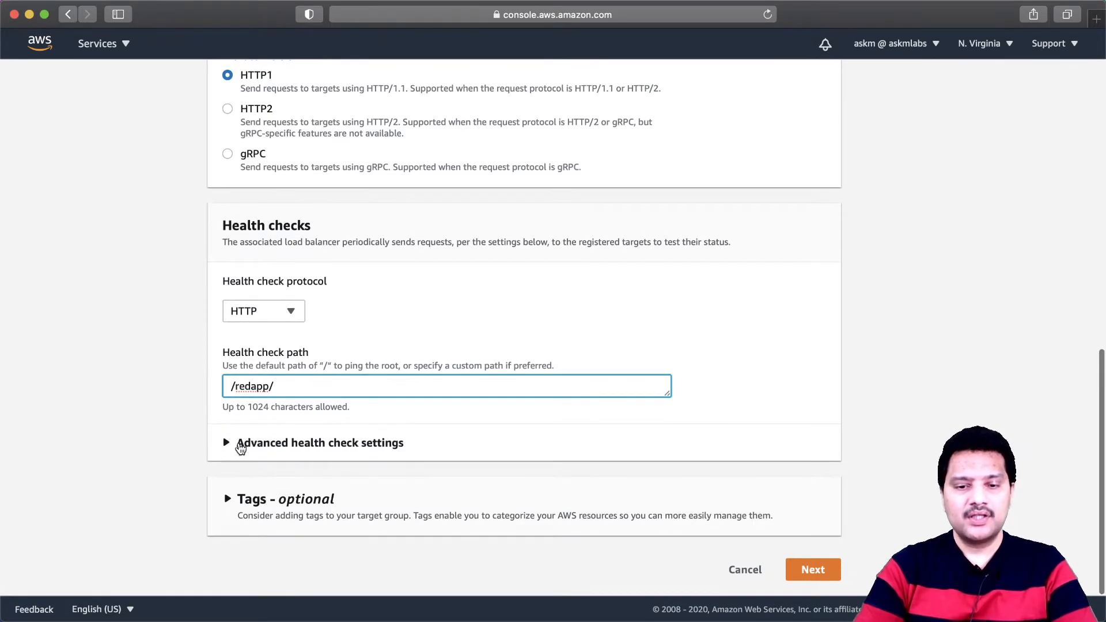
Expand the advanced health check settings and examine the port, thresholds, timeout, interval and success codes
{"action": "left_click", "coordinate": [227, 444]}
{"action": "scroll", "coordinate": [320, 466], "scroll_direction": "down", "scroll_amount": 10}
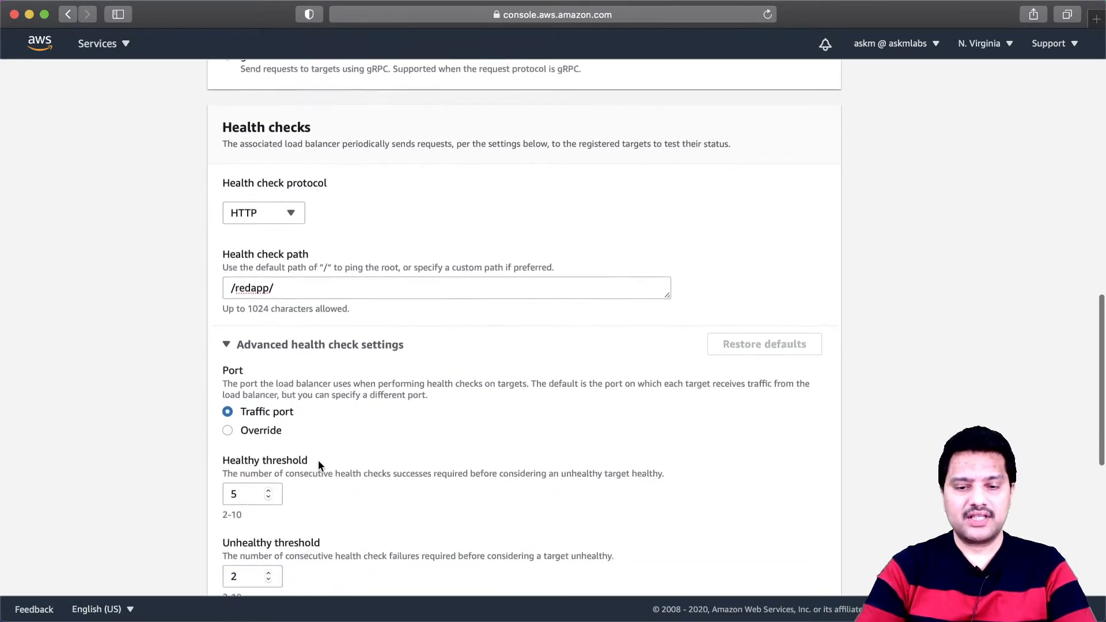
{"action": "scroll", "coordinate": [319, 466], "scroll_direction": "down", "scroll_amount": 2}
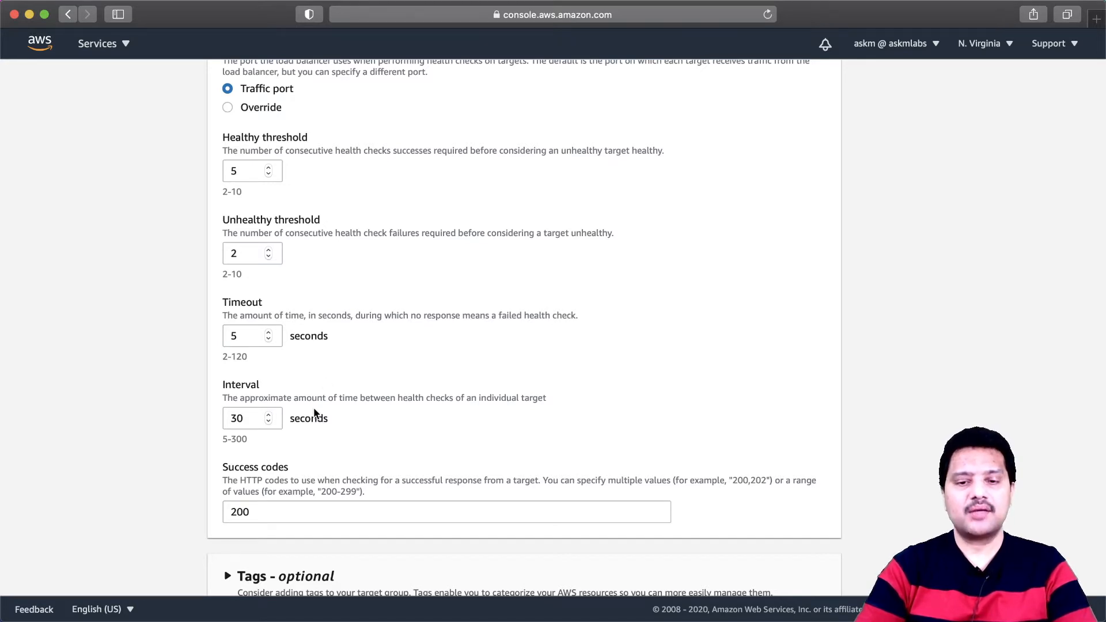
{"action": "left_click_drag", "start_coordinate": [291, 419], "coordinate": [336, 418]}
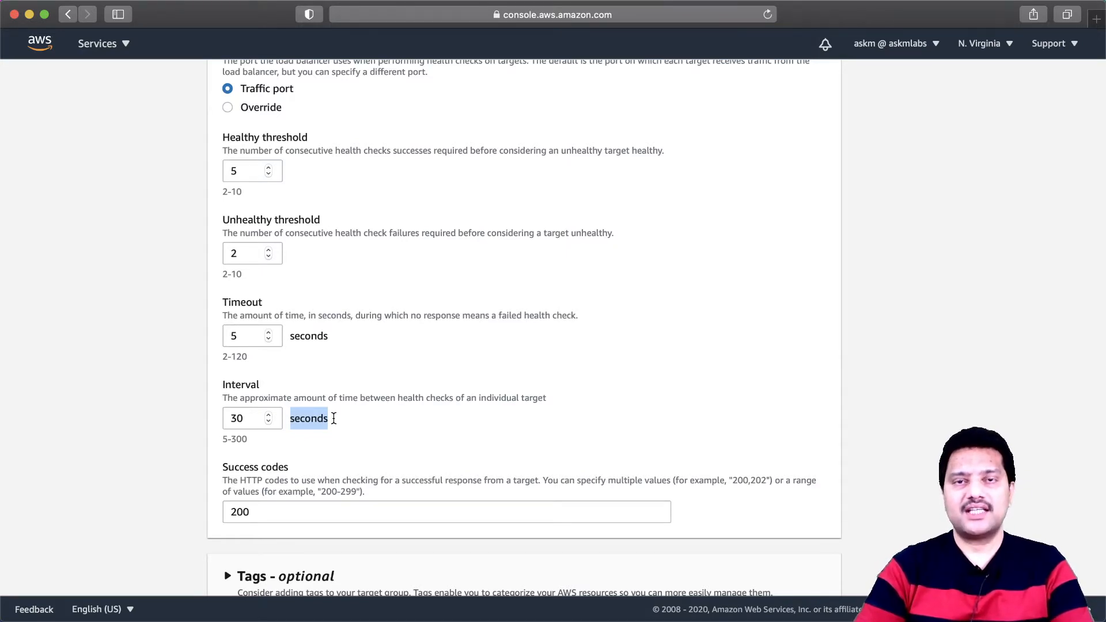
{"action": "scroll", "coordinate": [333, 366], "scroll_direction": "up", "scroll_amount": 2}
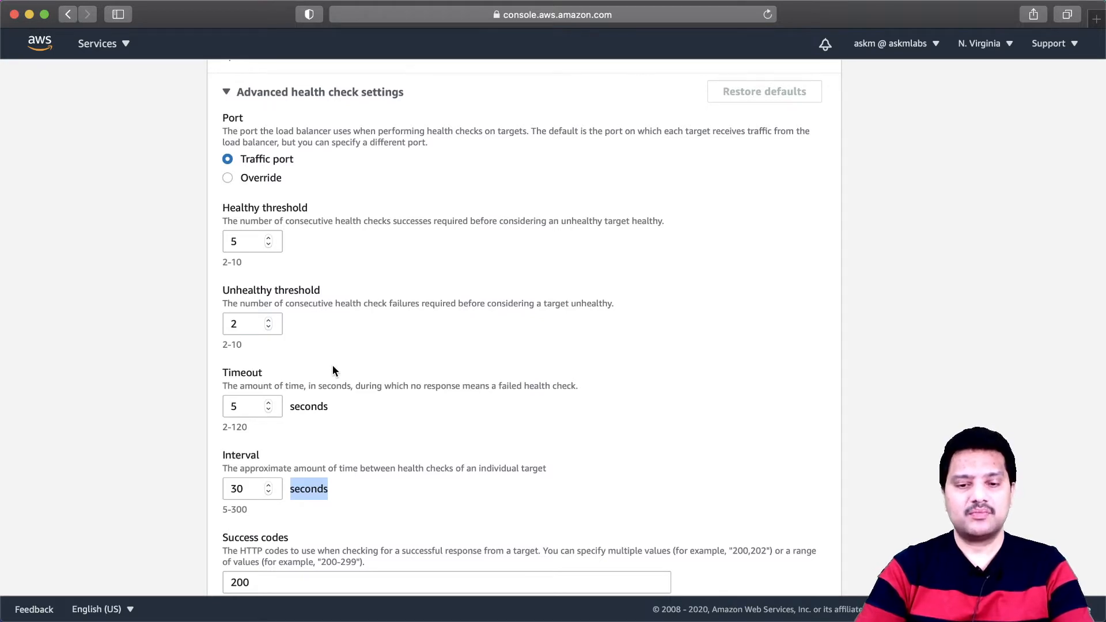
{"action": "scroll", "coordinate": [333, 368], "scroll_direction": "down", "scroll_amount": 1}
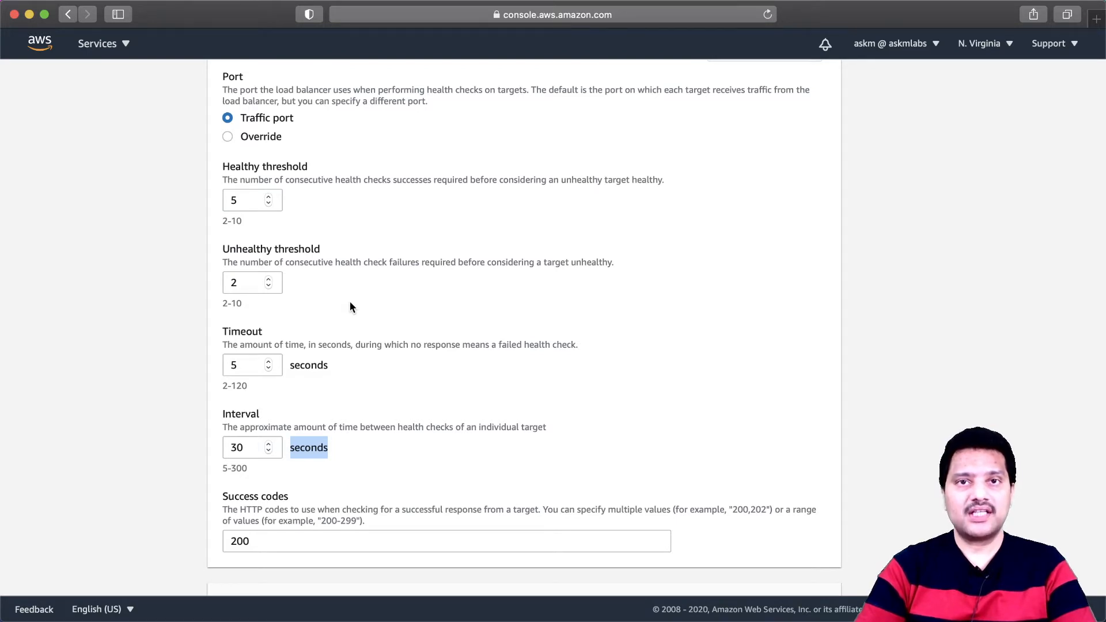
{"action": "left_click", "coordinate": [321, 303]}
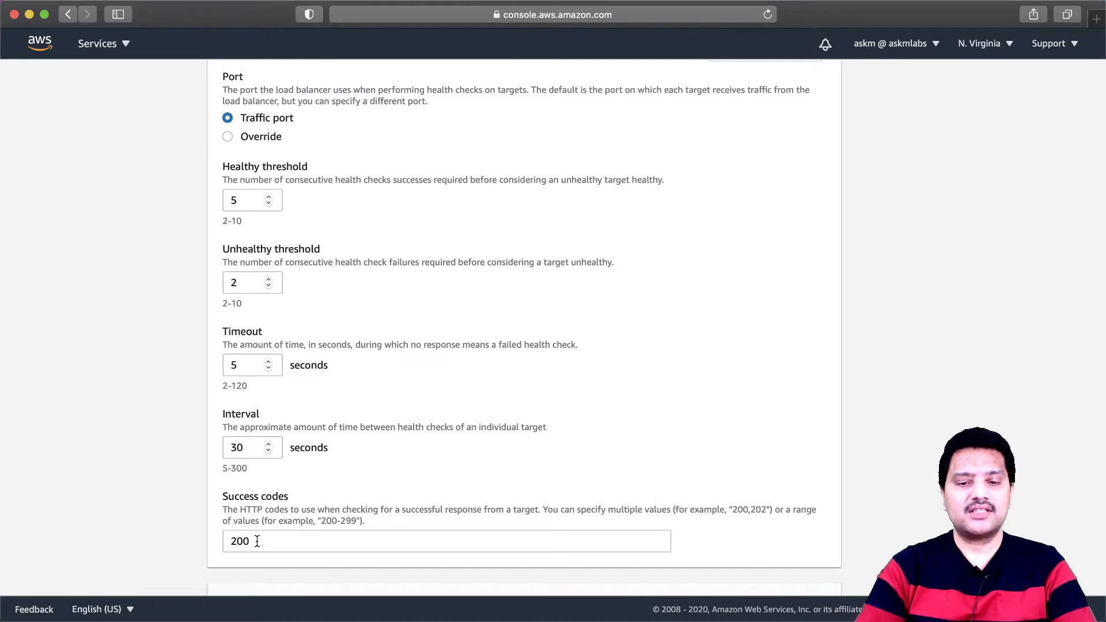
{"action": "left_click_drag", "start_coordinate": [257, 541], "coordinate": [226, 541]}
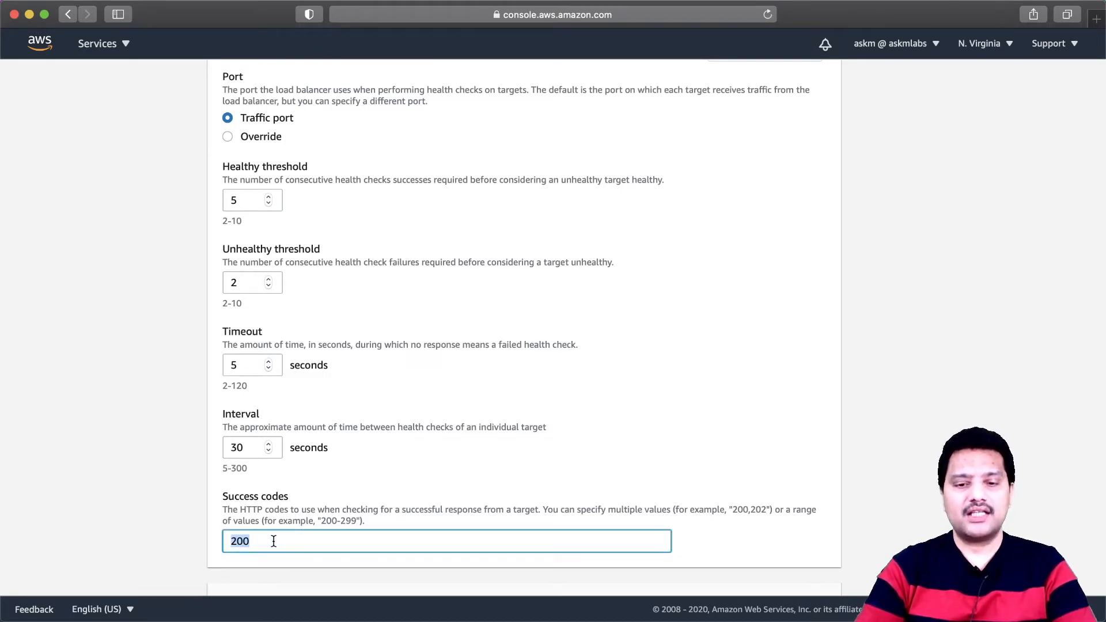
{"action": "scroll", "coordinate": [402, 489], "scroll_direction": "down", "scroll_amount": 2}
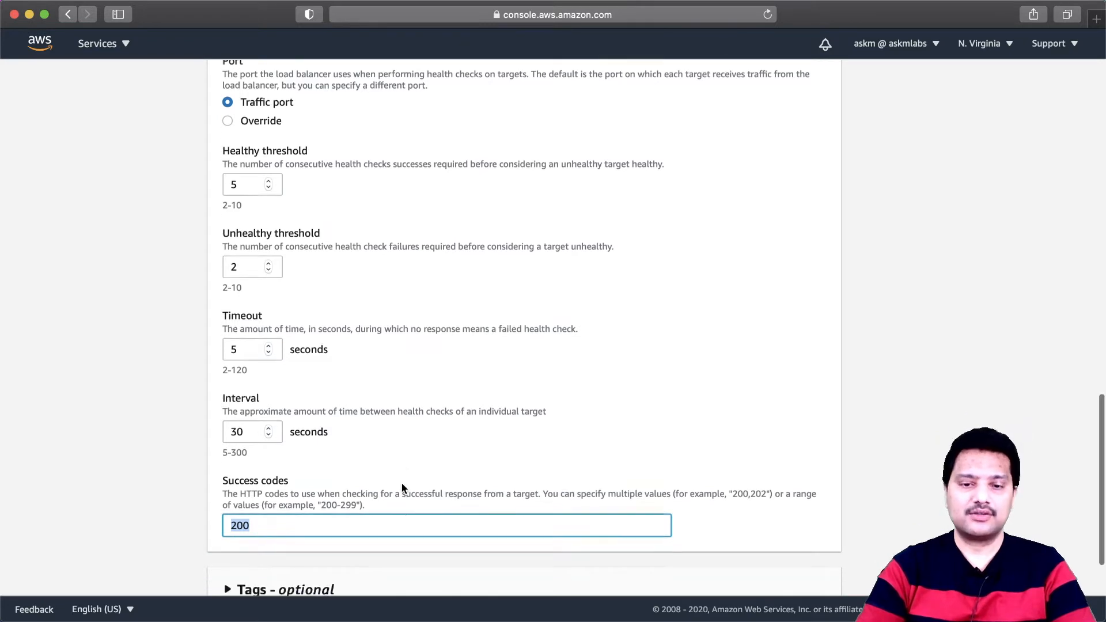
{"action": "scroll", "coordinate": [403, 483], "scroll_direction": "up", "scroll_amount": 2}
{"action": "scroll", "coordinate": [402, 482], "scroll_direction": "up", "scroll_amount": 3}
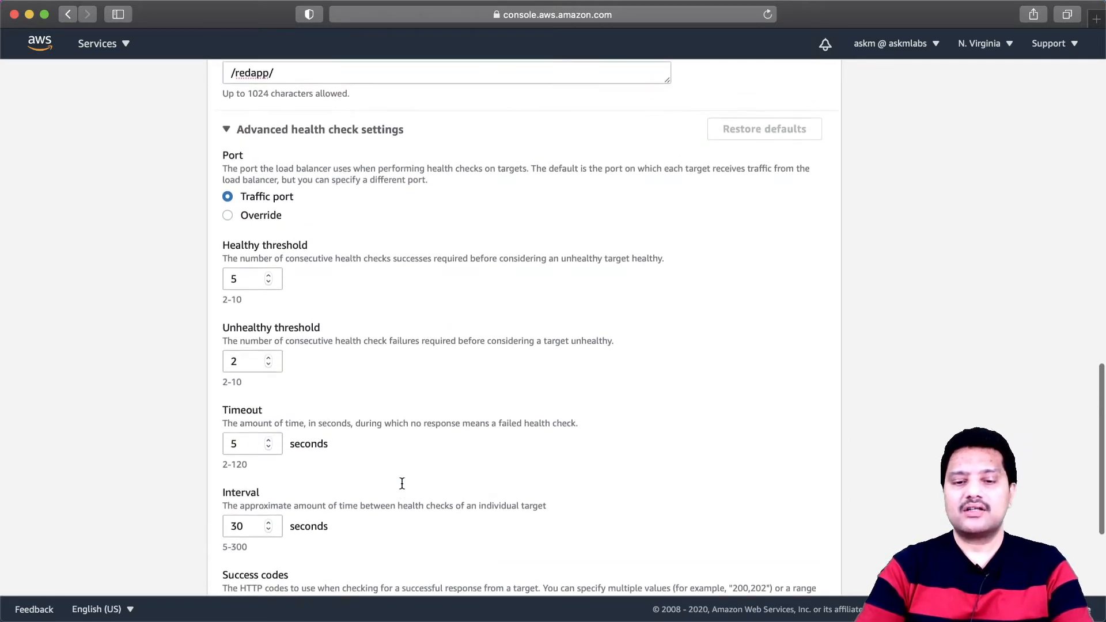
{"action": "scroll", "coordinate": [402, 483], "scroll_direction": "down", "scroll_amount": 2}
{"action": "scroll", "coordinate": [402, 489], "scroll_direction": "down", "scroll_amount": 5}
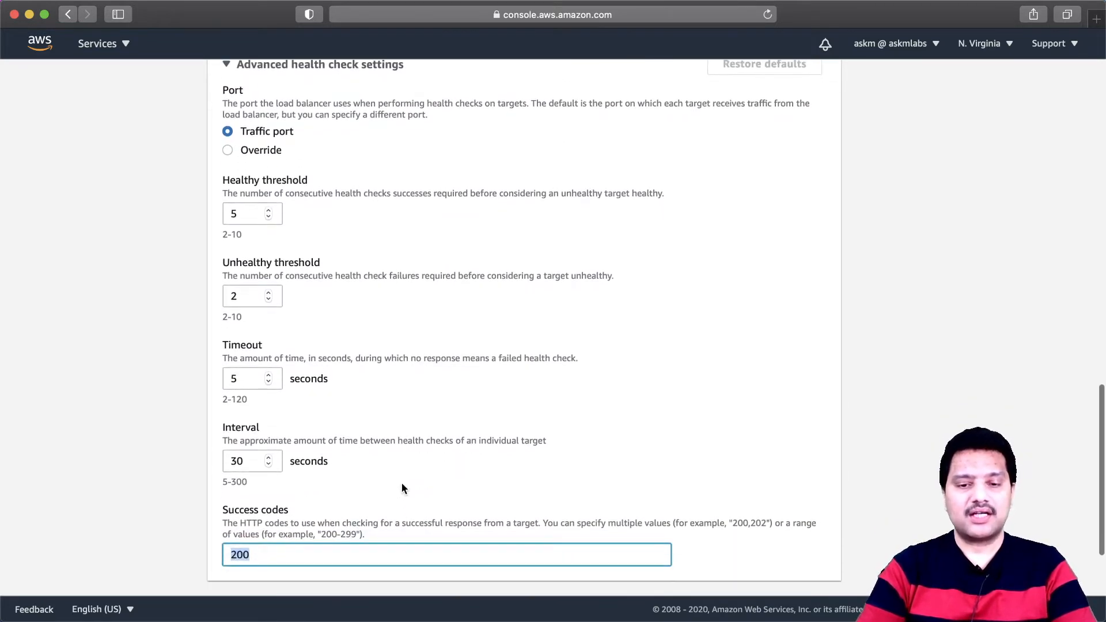
{"action": "scroll", "coordinate": [595, 488], "scroll_direction": "up", "scroll_amount": 12}
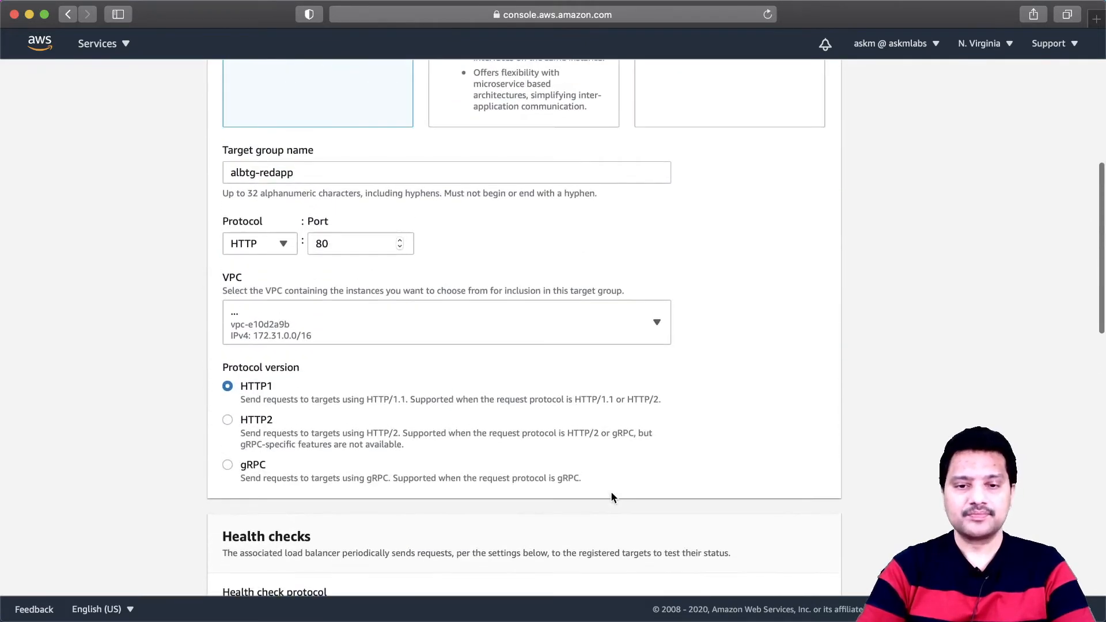
{"action": "scroll", "coordinate": [611, 491], "scroll_direction": "down", "scroll_amount": 12}
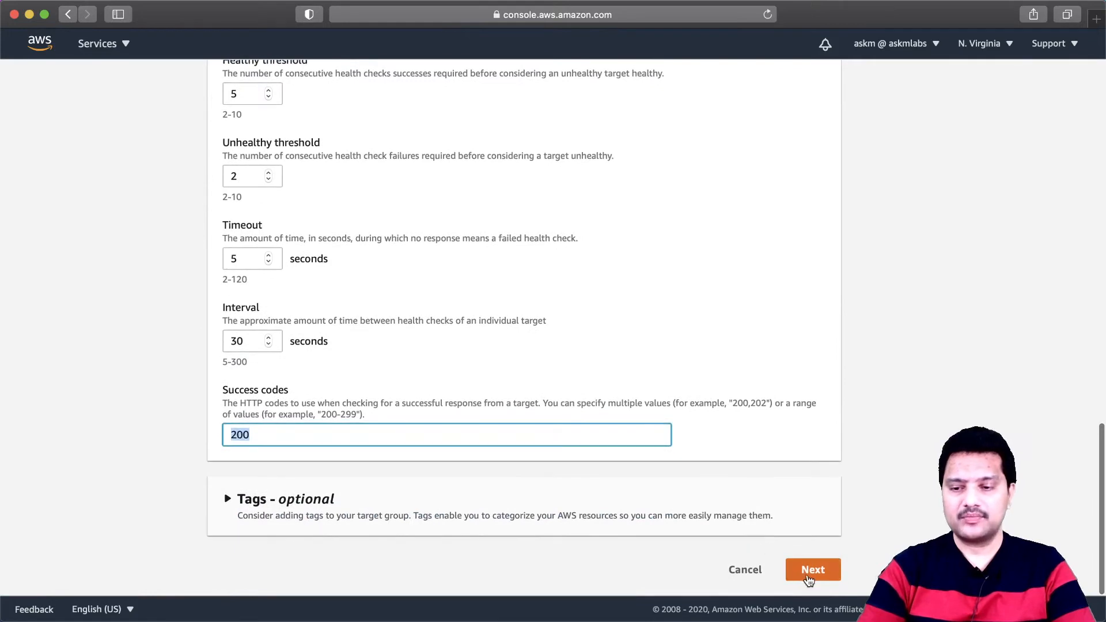
Continue to target registration and include albdemo-redapp1b and albdemo-redapp1a as pending targets on port 80
{"action": "left_click", "coordinate": [810, 570]}
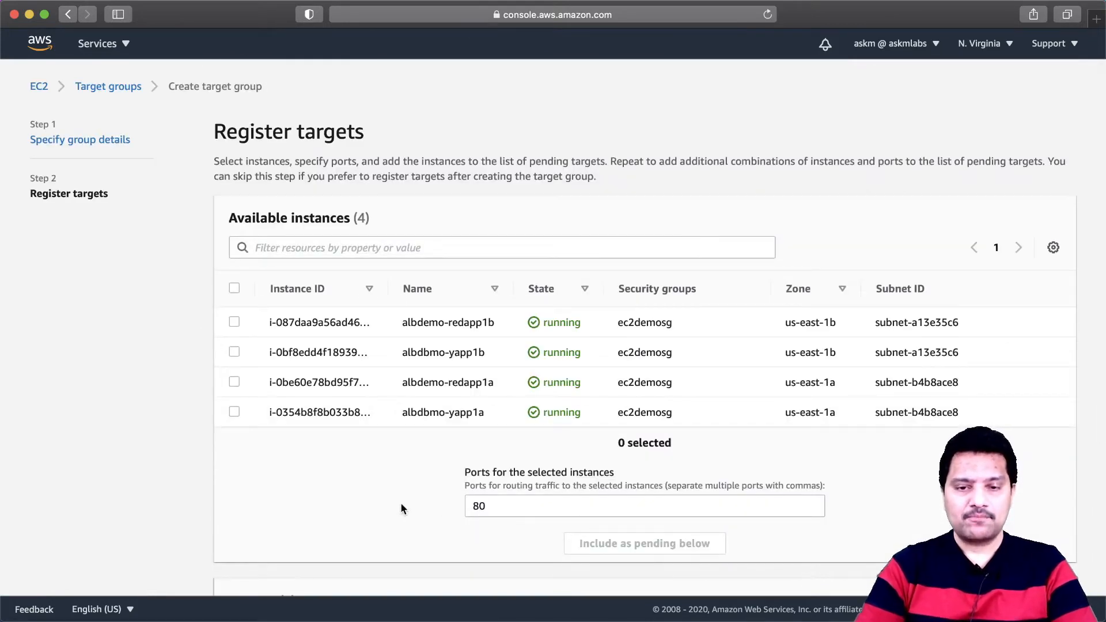
{"action": "scroll", "coordinate": [402, 508], "scroll_direction": "down", "scroll_amount": 1}
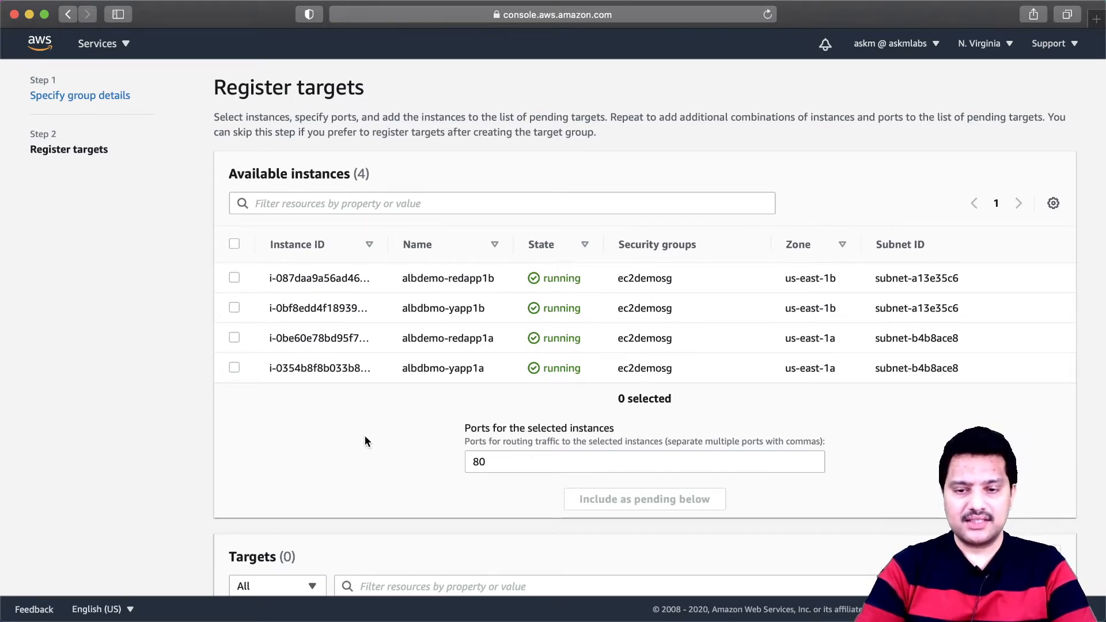
{"action": "left_click", "coordinate": [233, 279]}
{"action": "left_click", "coordinate": [233, 338]}
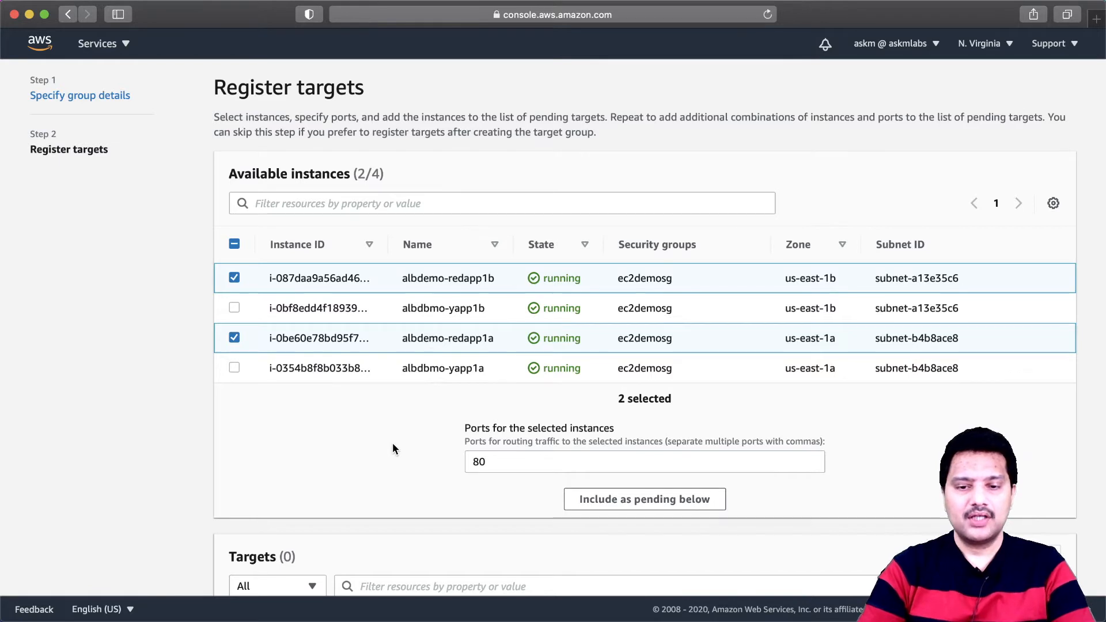
{"action": "scroll", "coordinate": [393, 448], "scroll_direction": "down", "scroll_amount": 2}
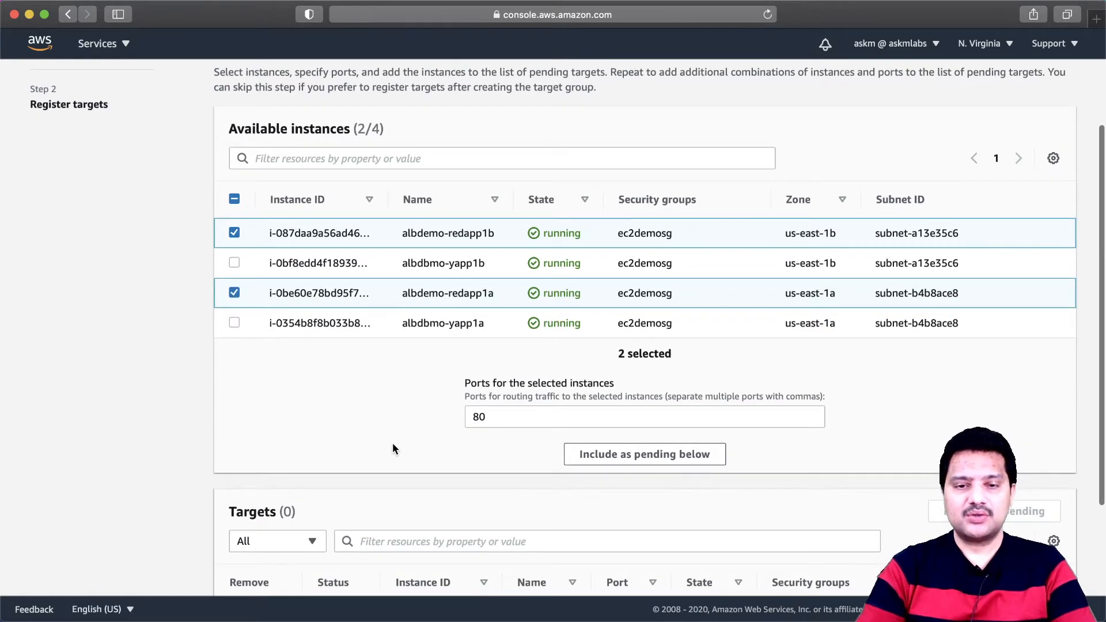
{"action": "left_click", "coordinate": [604, 455]}
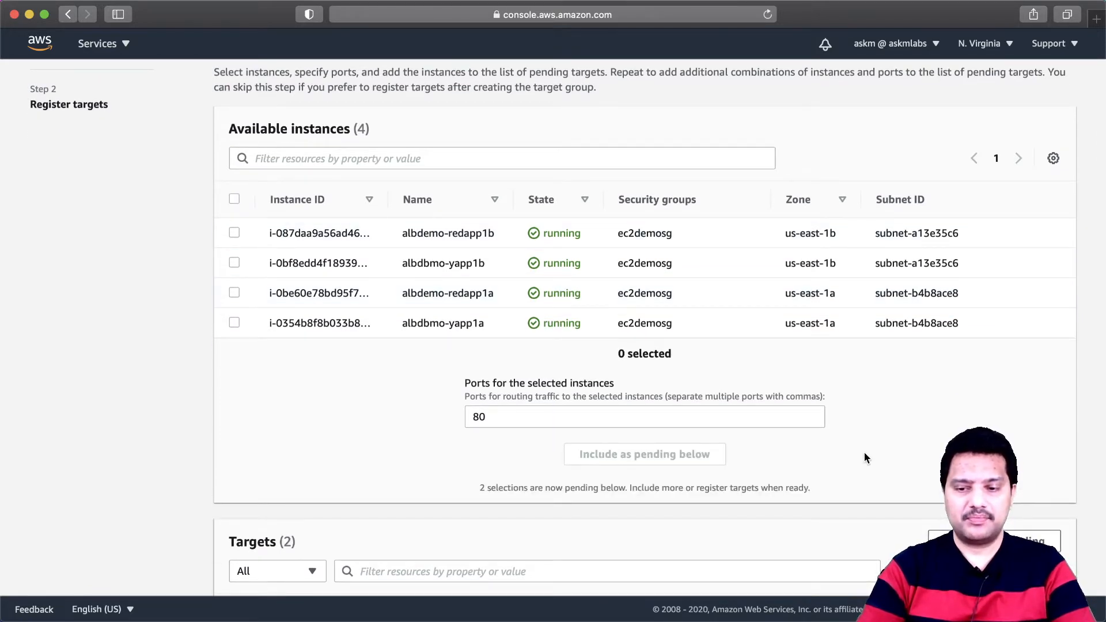
Create the target group with the two pending redapp instances
{"action": "scroll", "coordinate": [864, 455], "scroll_direction": "down", "scroll_amount": 2}
{"action": "scroll", "coordinate": [865, 452], "scroll_direction": "down", "scroll_amount": 1}
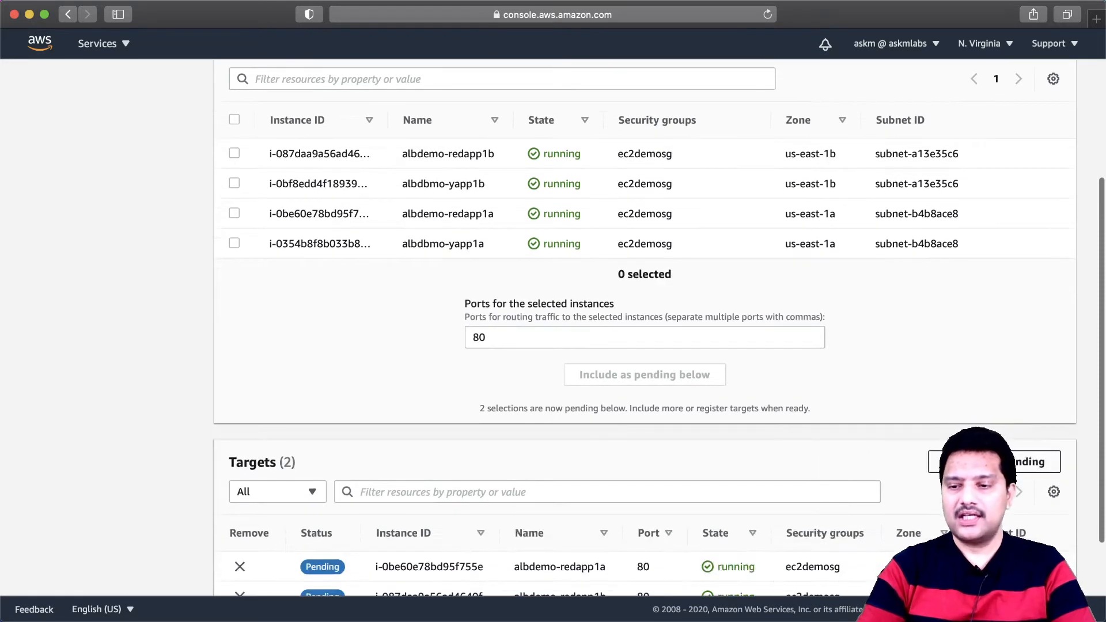
{"action": "scroll", "coordinate": [645, 329], "scroll_direction": "down", "scroll_amount": 3}
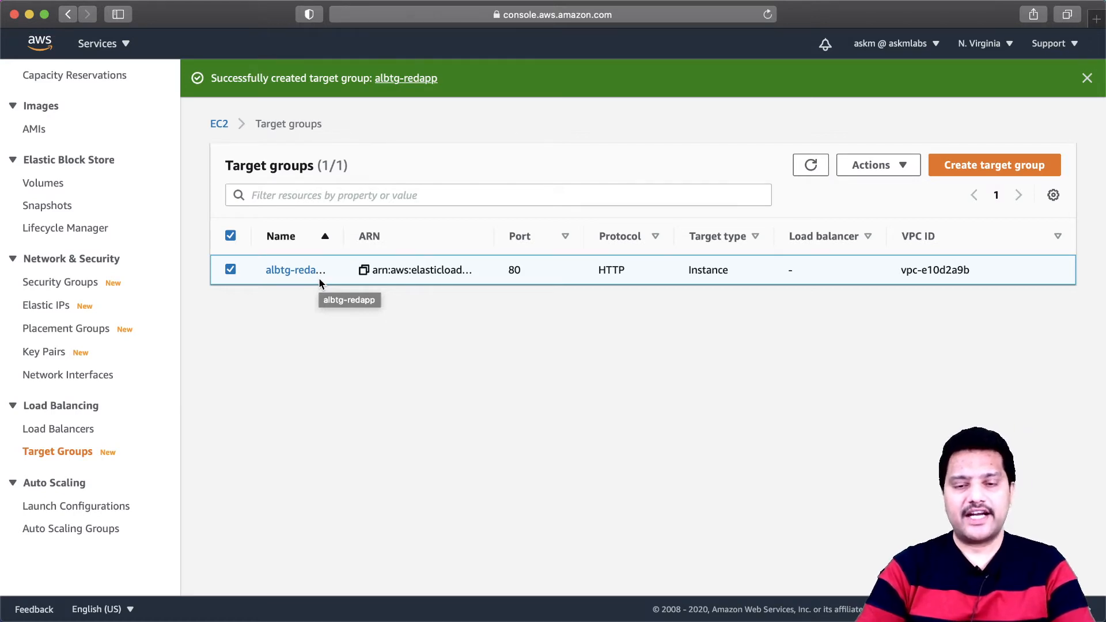
Start another target group for instances and name it albtg-yapp
{"action": "left_click", "coordinate": [957, 166]}
{"action": "scroll", "coordinate": [332, 382], "scroll_direction": "down", "scroll_amount": 3}
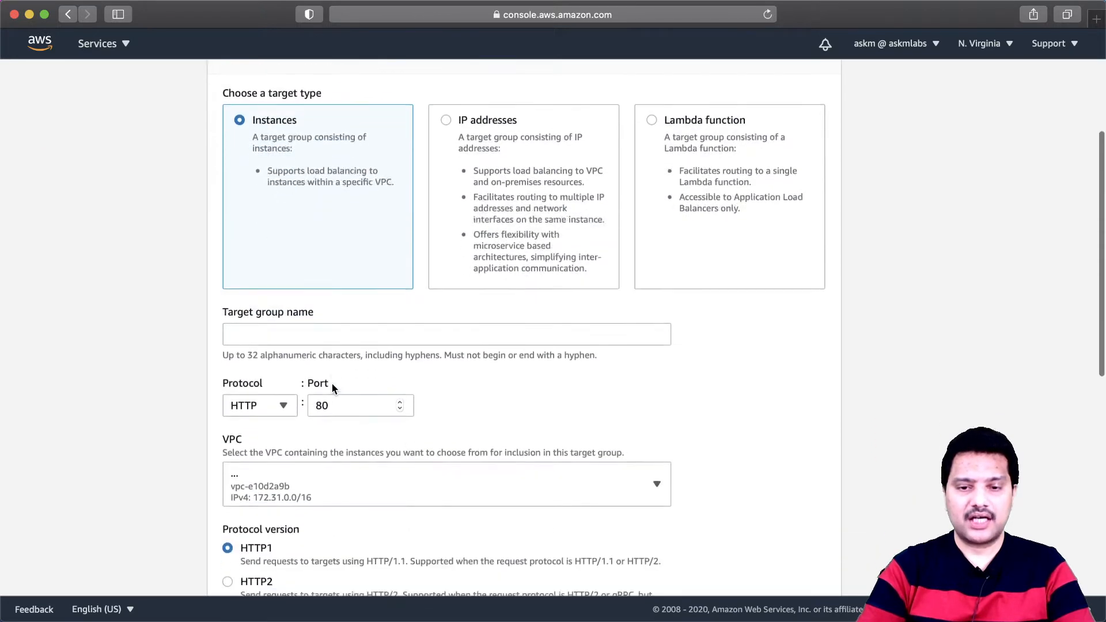
{"action": "scroll", "coordinate": [332, 383], "scroll_direction": "down", "scroll_amount": 2}
{"action": "left_click", "coordinate": [317, 254]}
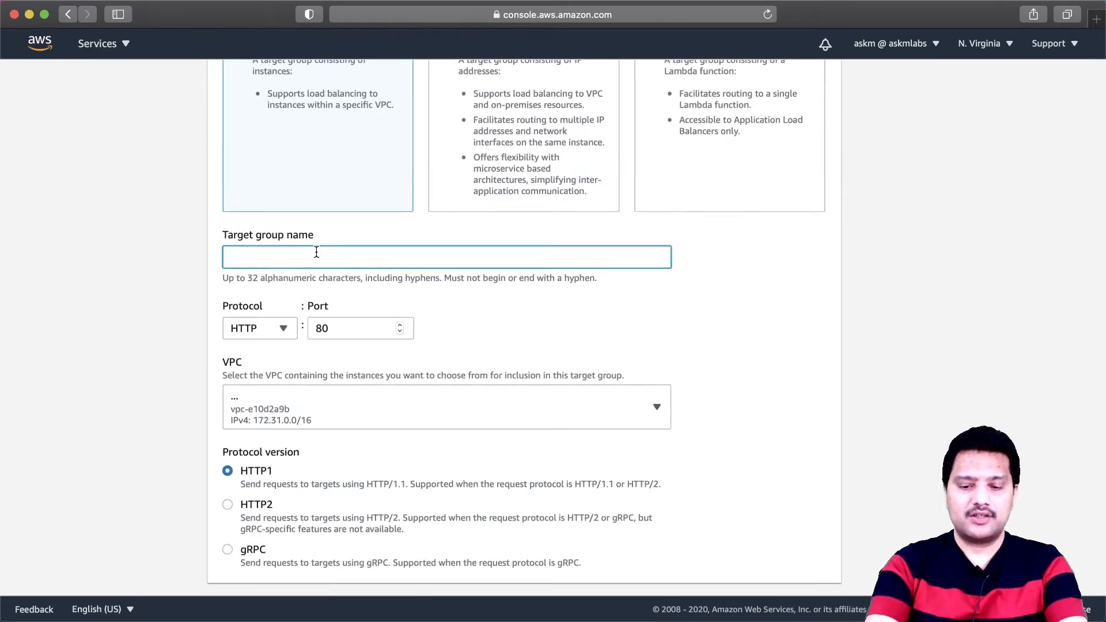
{"action": "type", "text": "alb"}
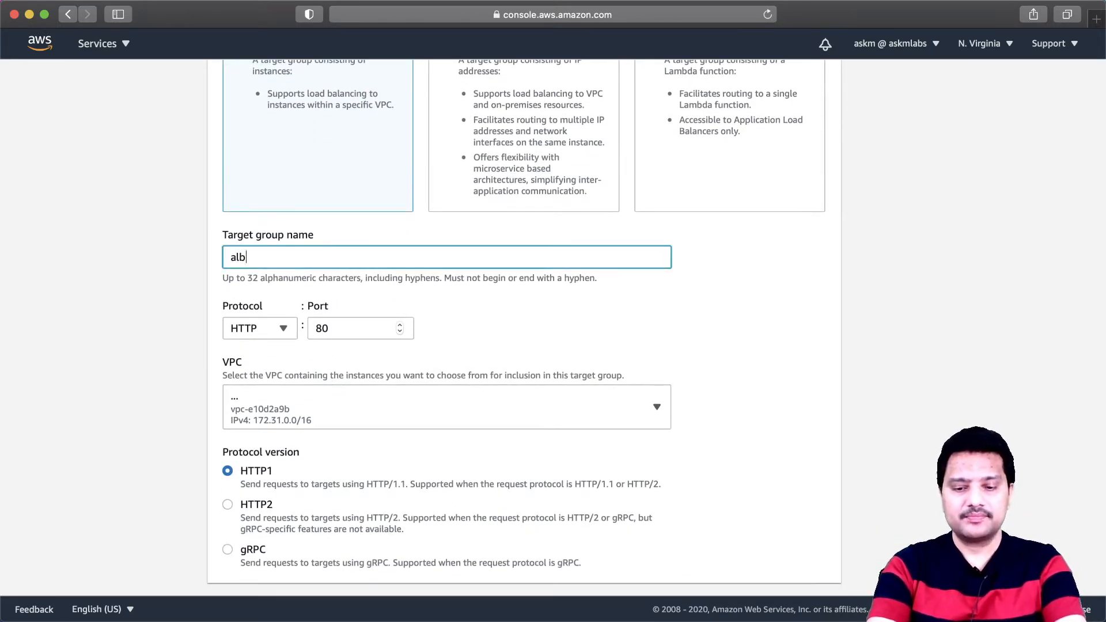
{"action": "type", "text": "tg-yapp"}
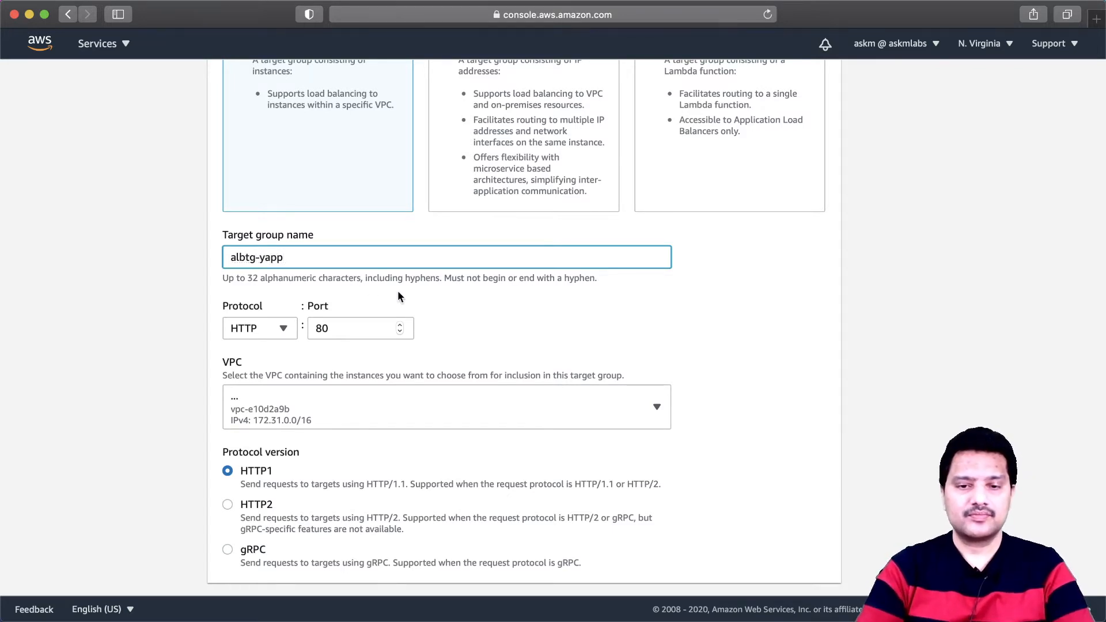
Set the health check path to /yapp/ and expand the advanced health check settings to review the thresholds, timeout, interval and success codes
{"action": "scroll", "coordinate": [447, 306], "scroll_direction": "down", "scroll_amount": 1}
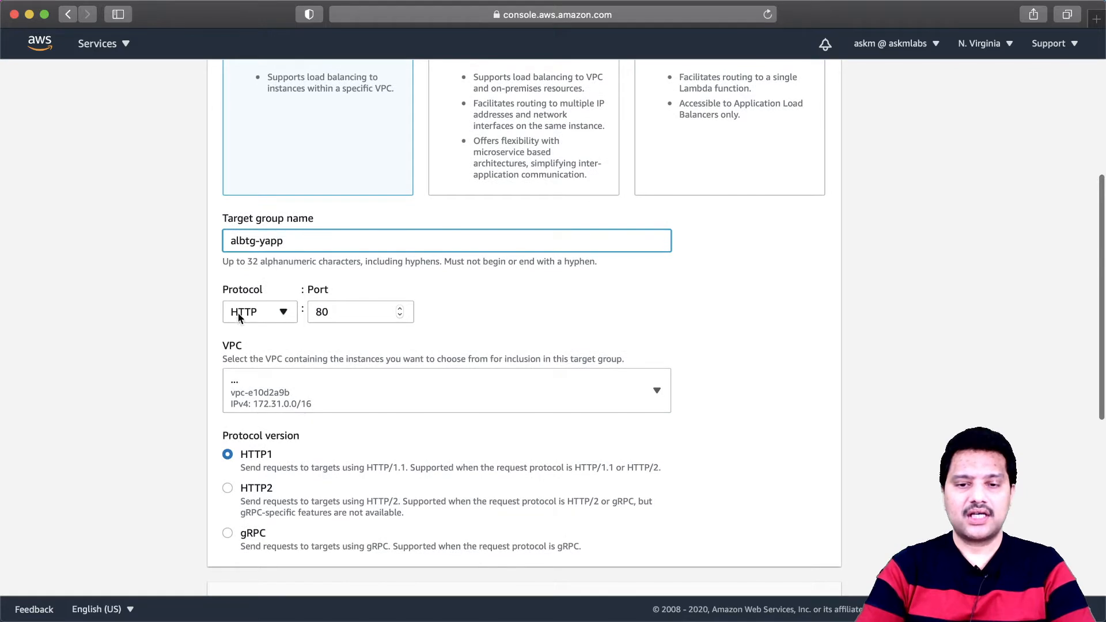
{"action": "scroll", "coordinate": [257, 325], "scroll_direction": "down", "scroll_amount": 1}
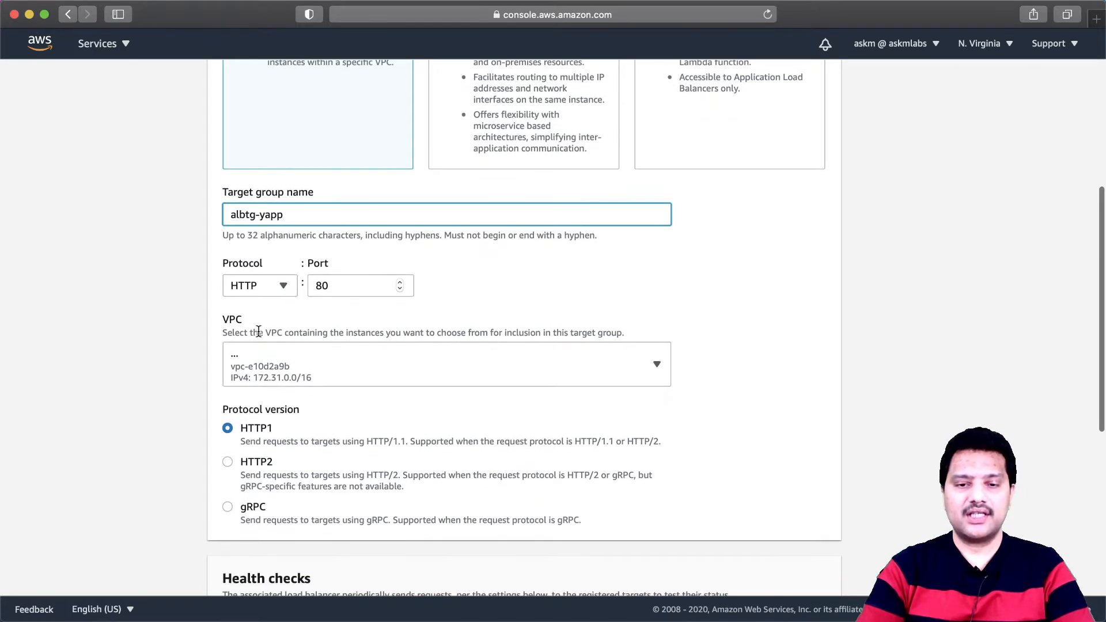
{"action": "scroll", "coordinate": [385, 311], "scroll_direction": "down", "scroll_amount": 6}
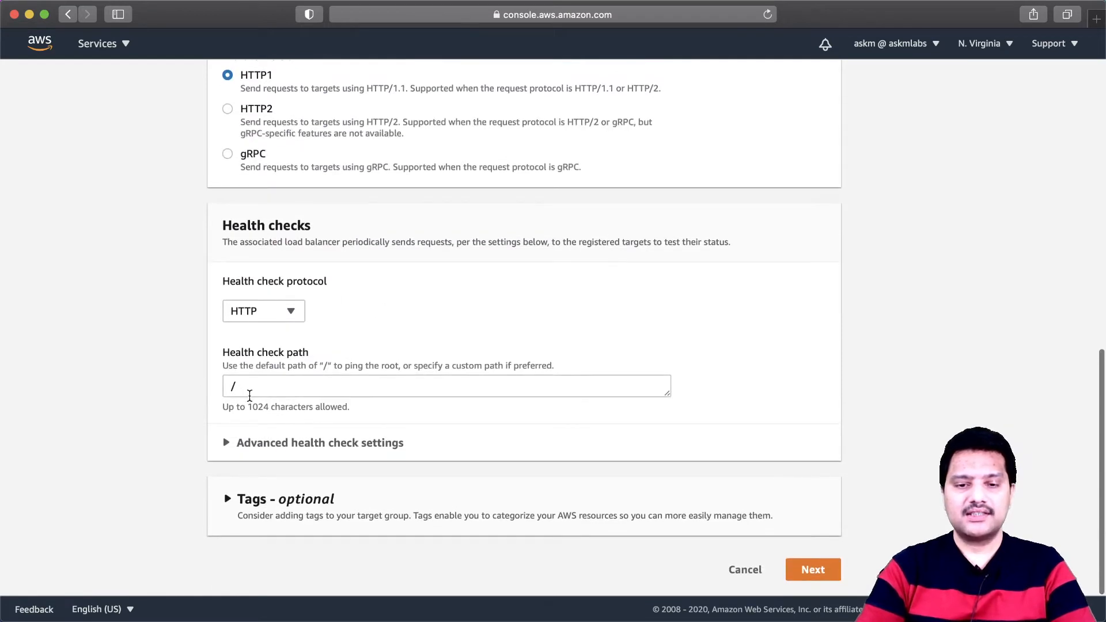
{"action": "left_click", "coordinate": [246, 392]}
{"action": "type", "text": "yapp/"}
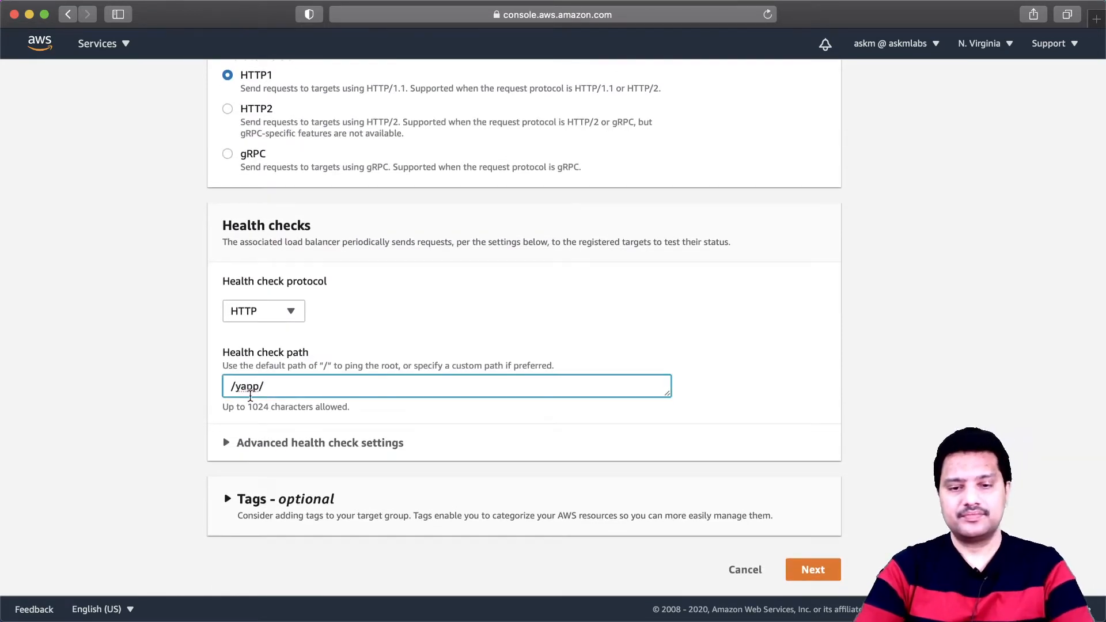
{"action": "scroll", "coordinate": [283, 409], "scroll_direction": "down", "scroll_amount": 1}
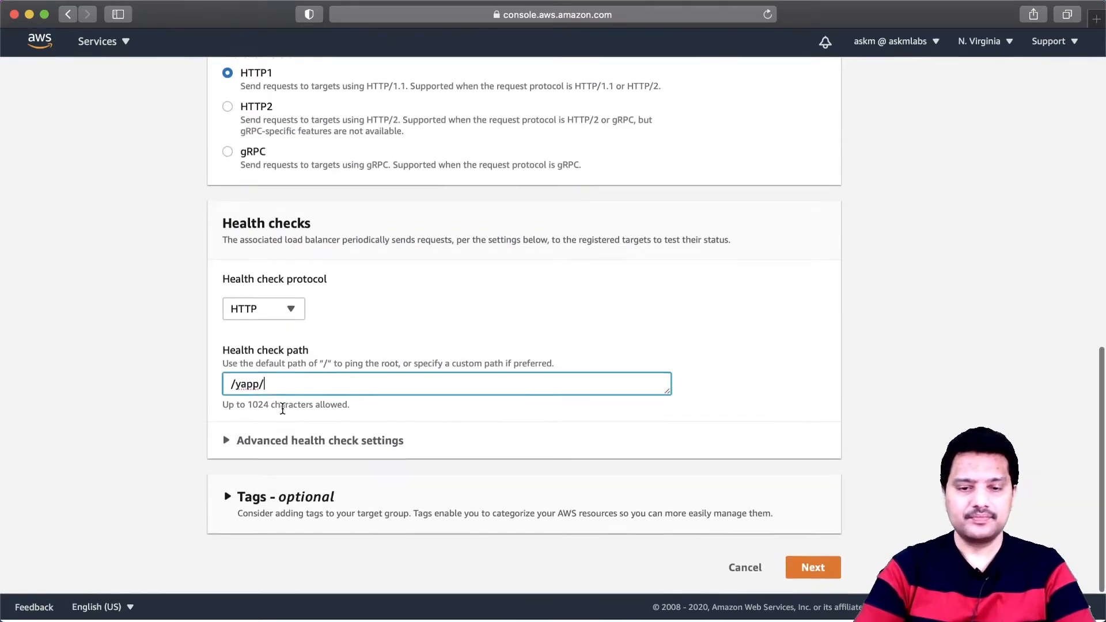
{"action": "left_click", "coordinate": [226, 441]}
{"action": "scroll", "coordinate": [358, 458], "scroll_direction": "down", "scroll_amount": 2}
{"action": "scroll", "coordinate": [358, 458], "scroll_direction": "down", "scroll_amount": 5}
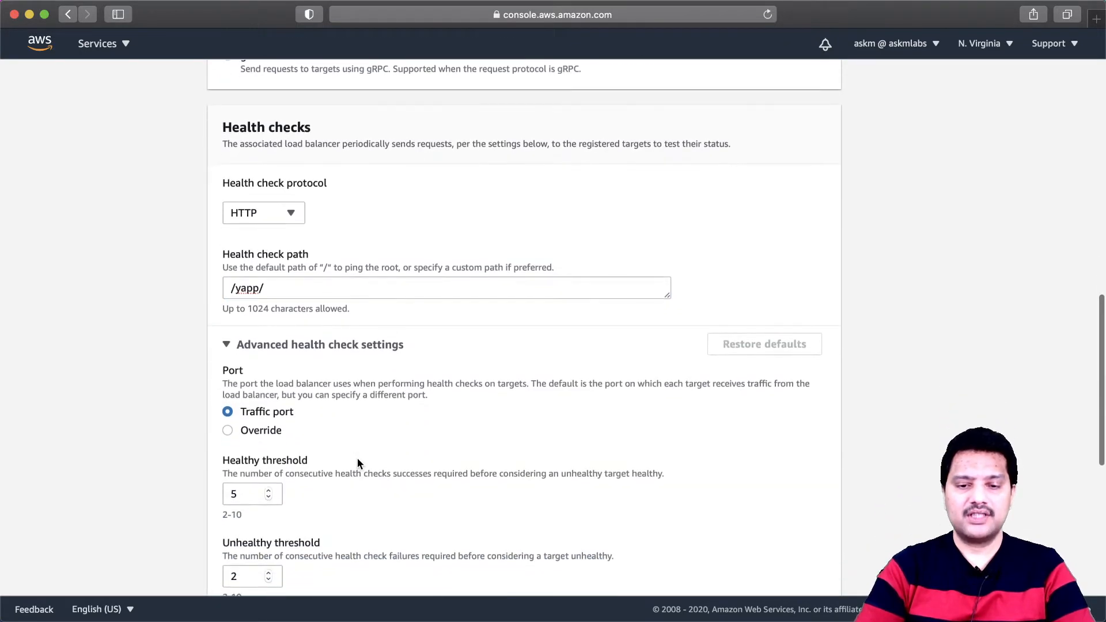
{"action": "scroll", "coordinate": [357, 458], "scroll_direction": "down", "scroll_amount": 10}
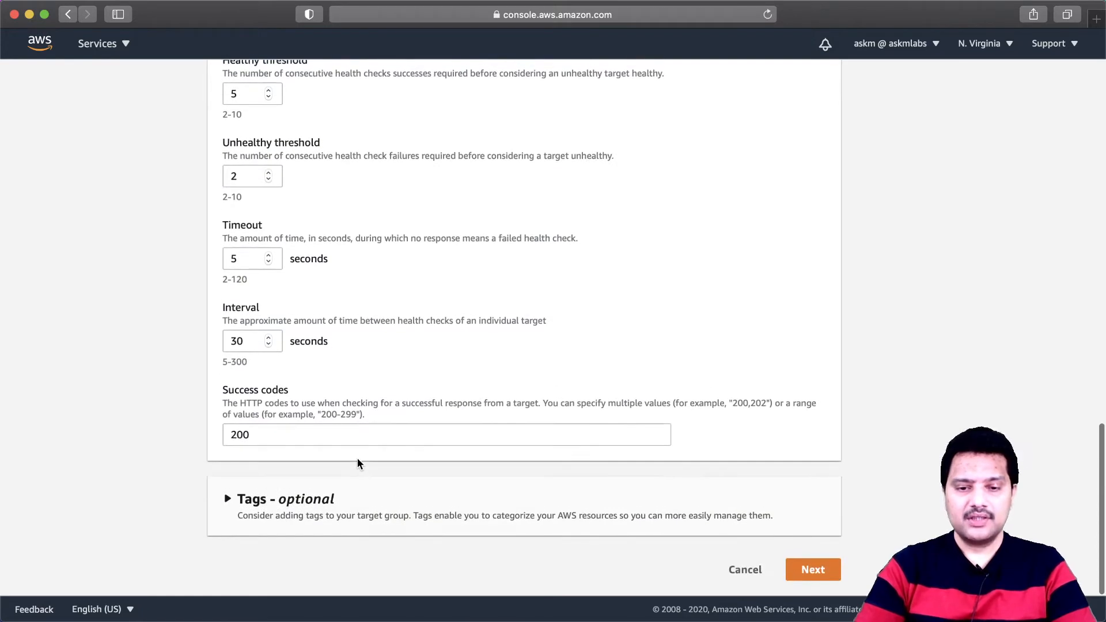
Include albdbmo-yapp1b and albdbmo-yapp1a as pending targets on port 80 and create the target group
{"action": "left_click", "coordinate": [821, 573]}
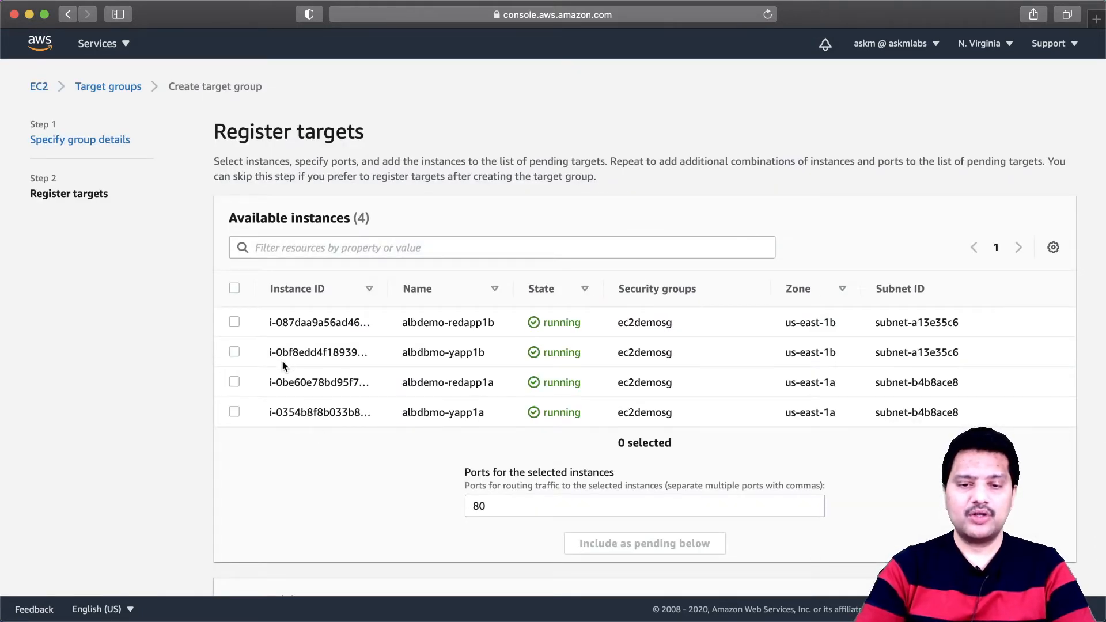
{"action": "left_click", "coordinate": [234, 352]}
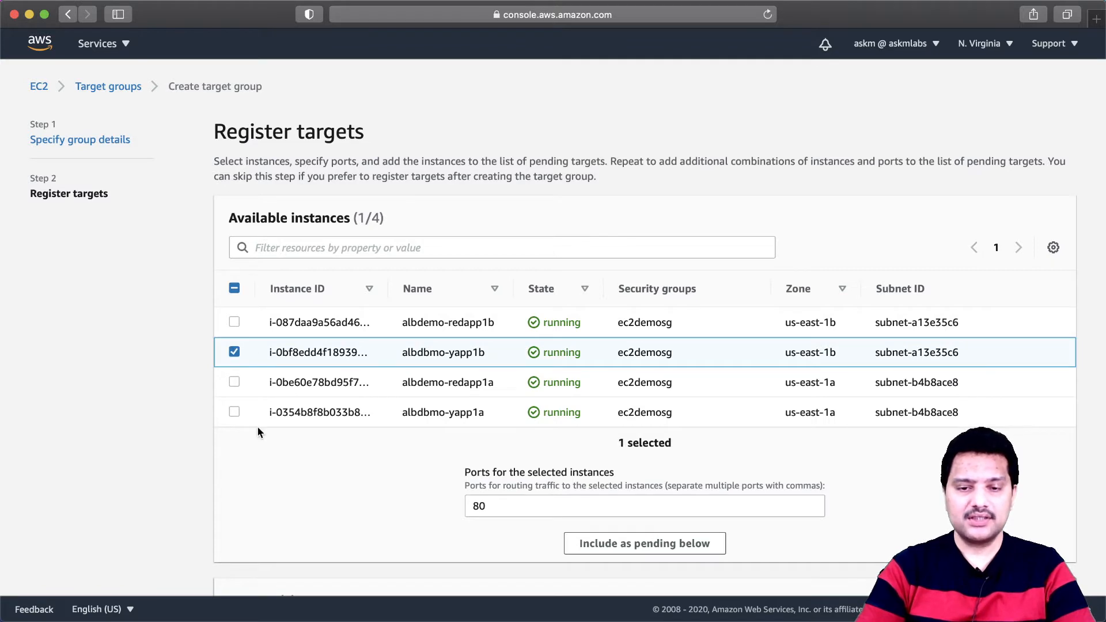
{"action": "left_click", "coordinate": [234, 412]}
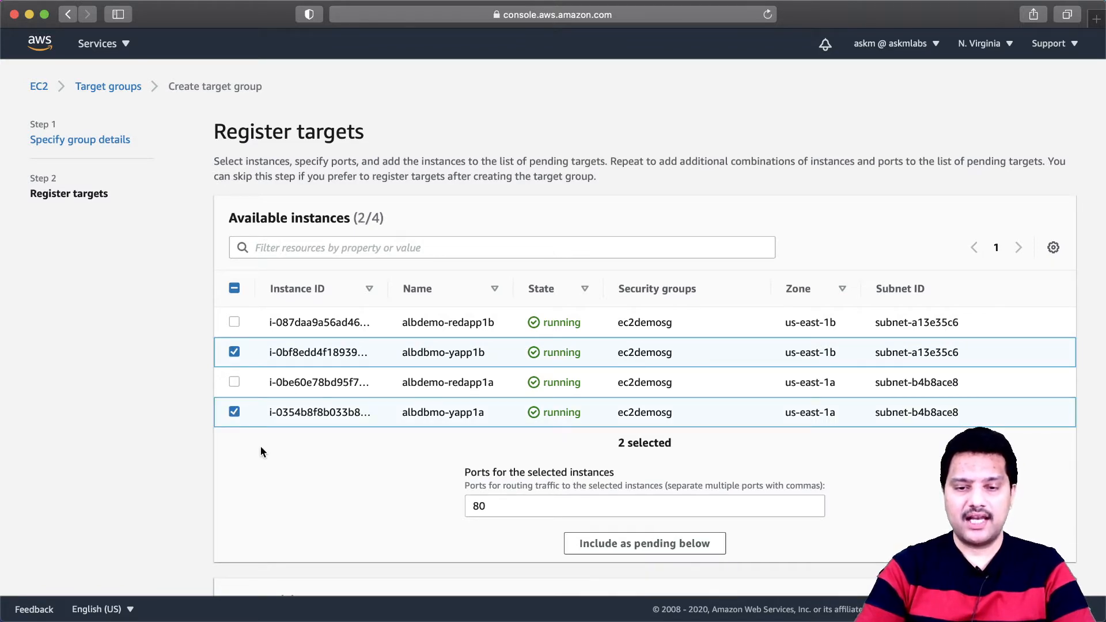
{"action": "scroll", "coordinate": [260, 446], "scroll_direction": "down", "scroll_amount": 2}
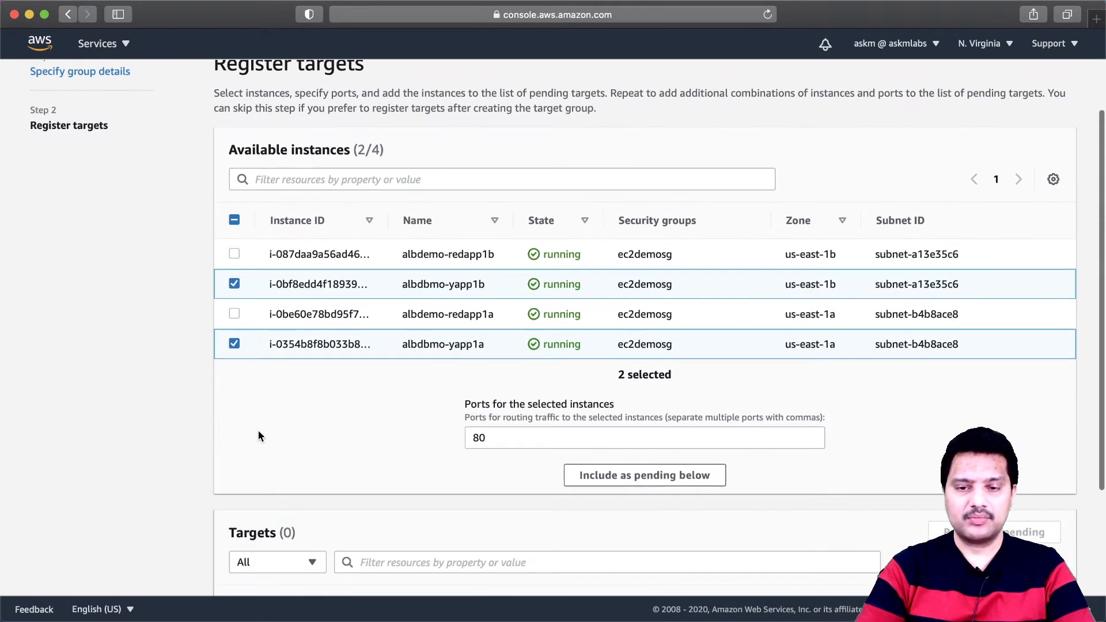
{"action": "left_click", "coordinate": [593, 476]}
{"action": "scroll", "coordinate": [757, 470], "scroll_direction": "down", "scroll_amount": 5}
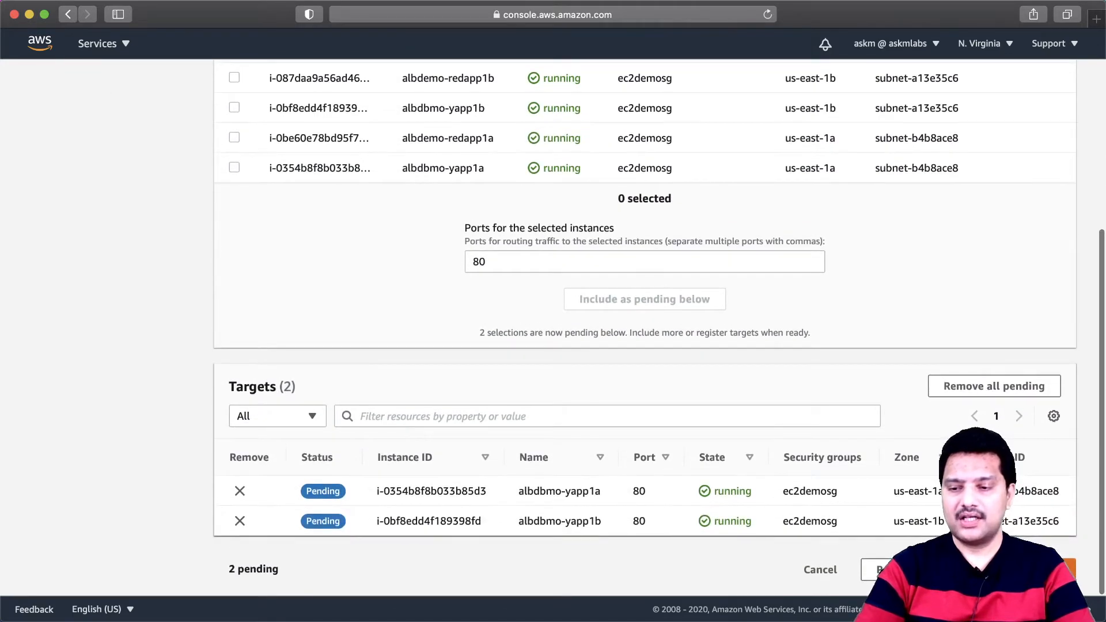
{"action": "left_click", "coordinate": [1009, 570]}
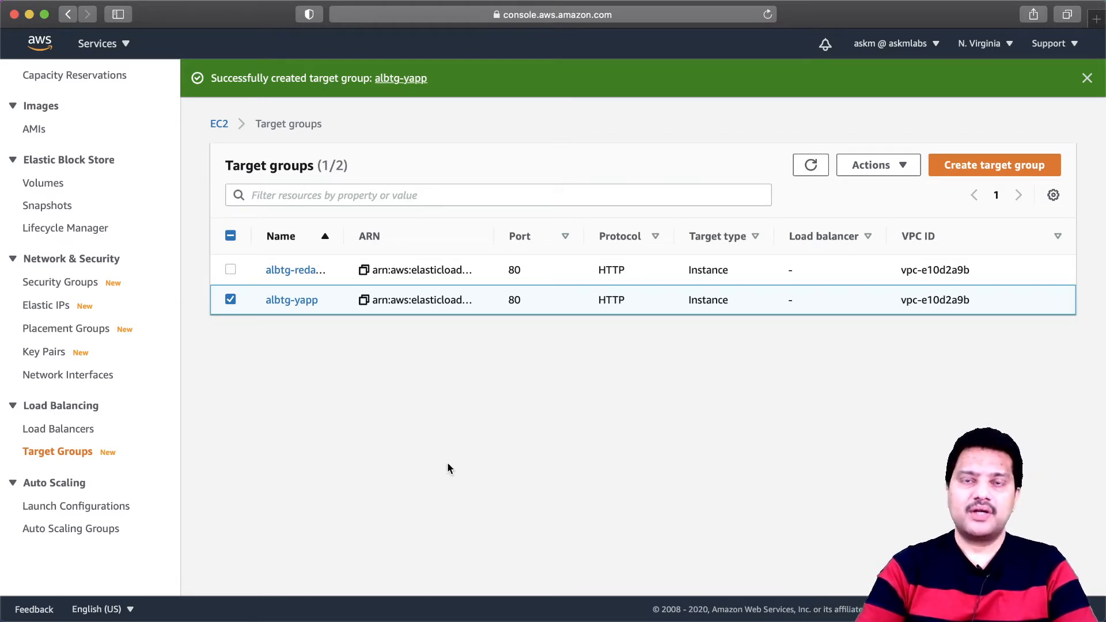
Start creating an Application Load Balancer from the load balancers page and name it albdemo
{"action": "left_click", "coordinate": [85, 432]}
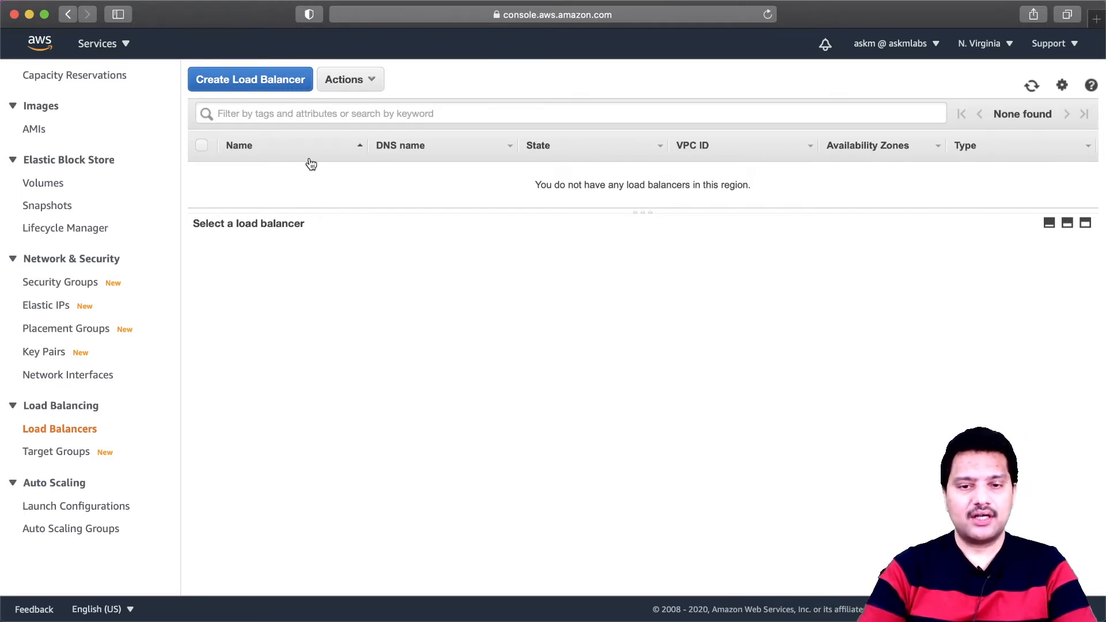
{"action": "left_click", "coordinate": [279, 87]}
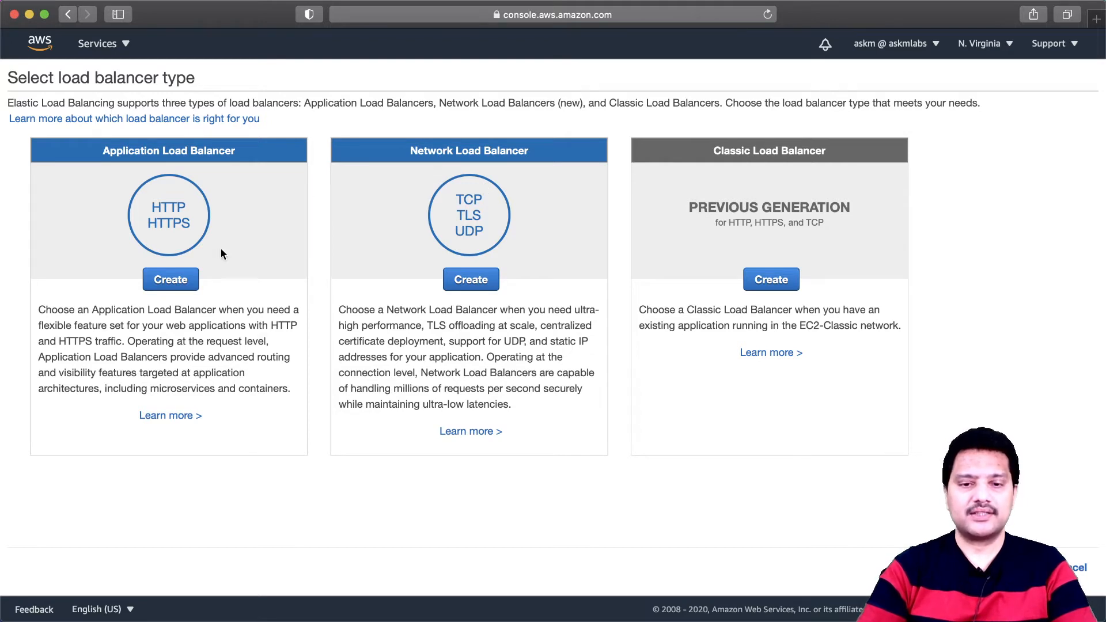
{"action": "left_click", "coordinate": [172, 282]}
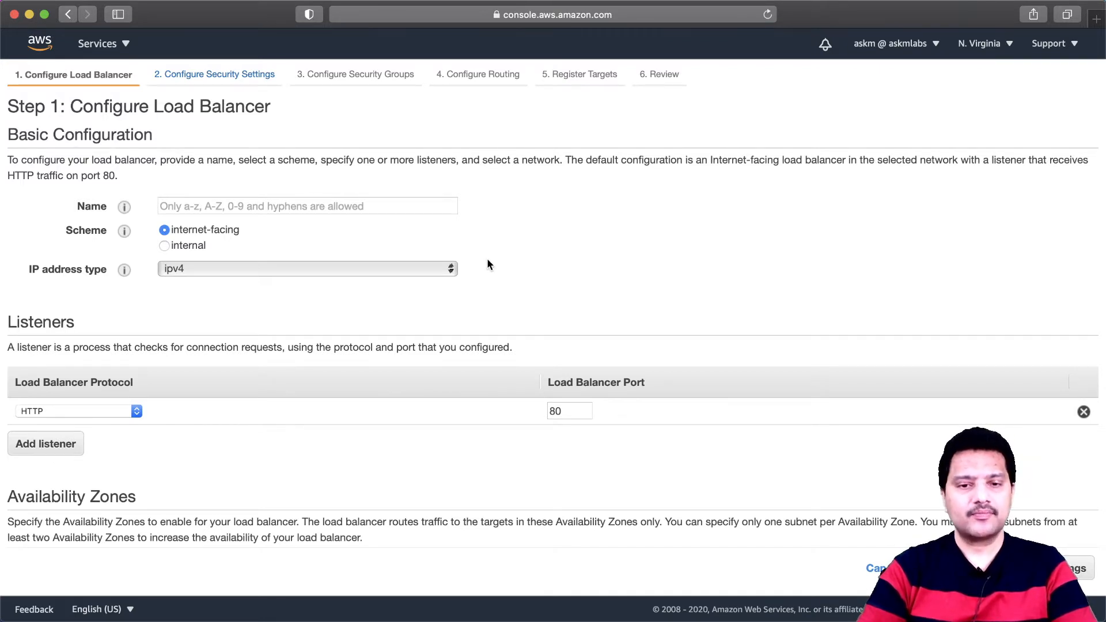
{"action": "left_click", "coordinate": [343, 205]}
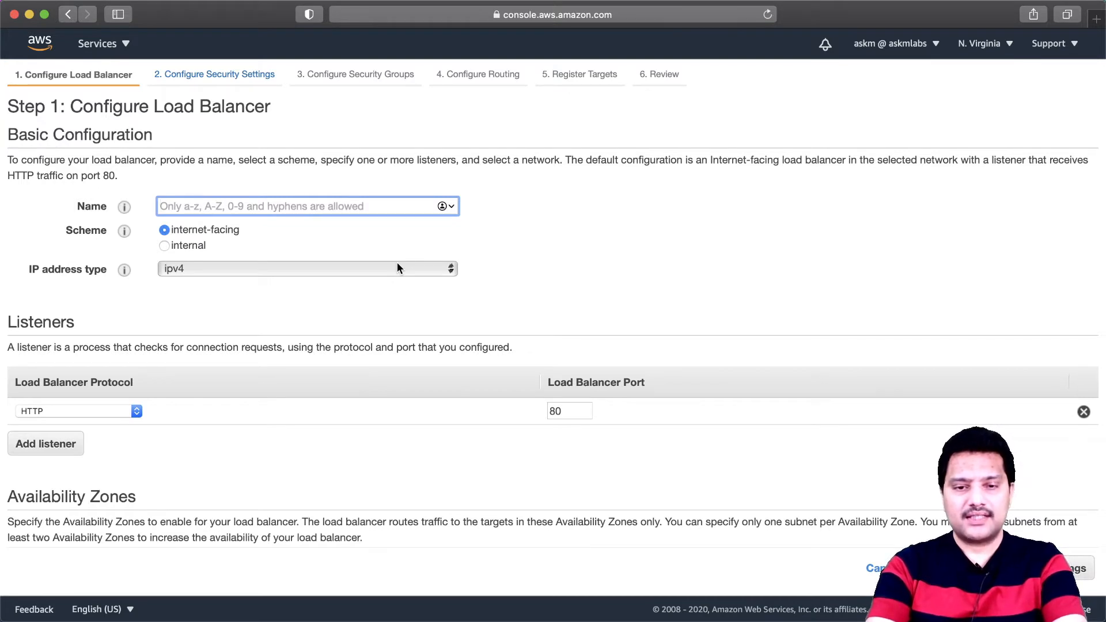
{"action": "type", "text": "albdemo"}
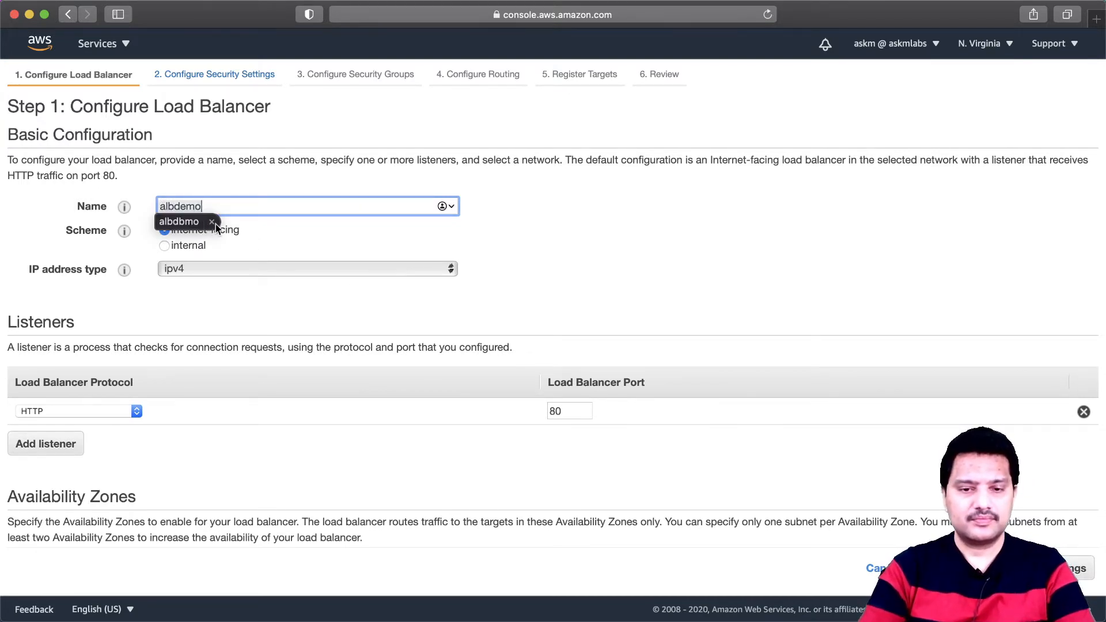
{"action": "key", "text": "Escape"}
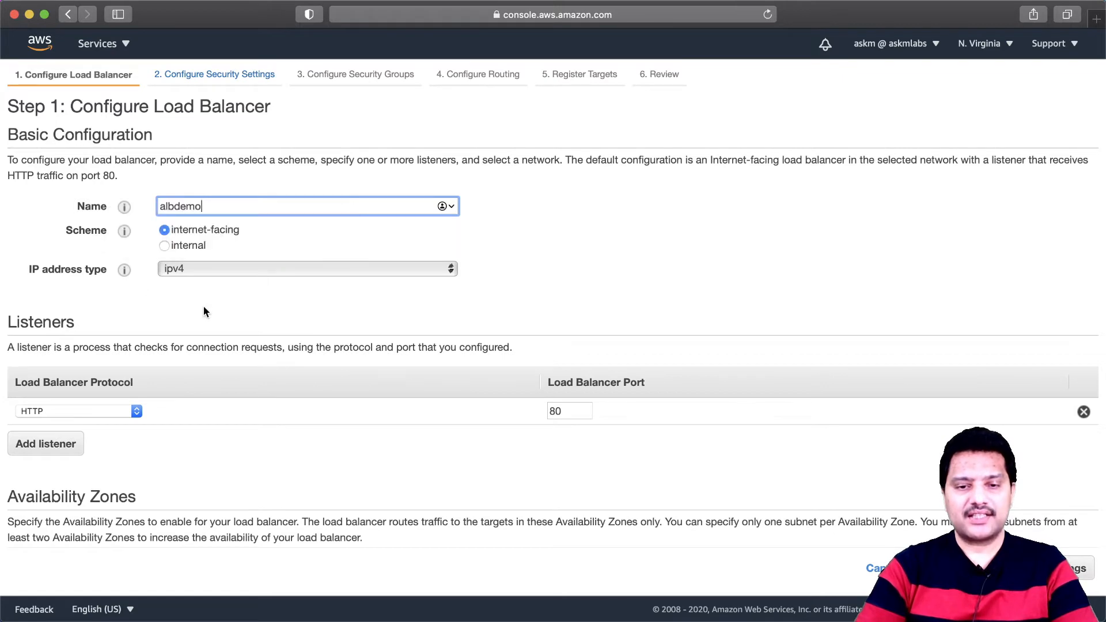
Examine the available IP address types and listener protocols, keeping ipv4 and HTTP selected
{"action": "left_click", "coordinate": [251, 272]}
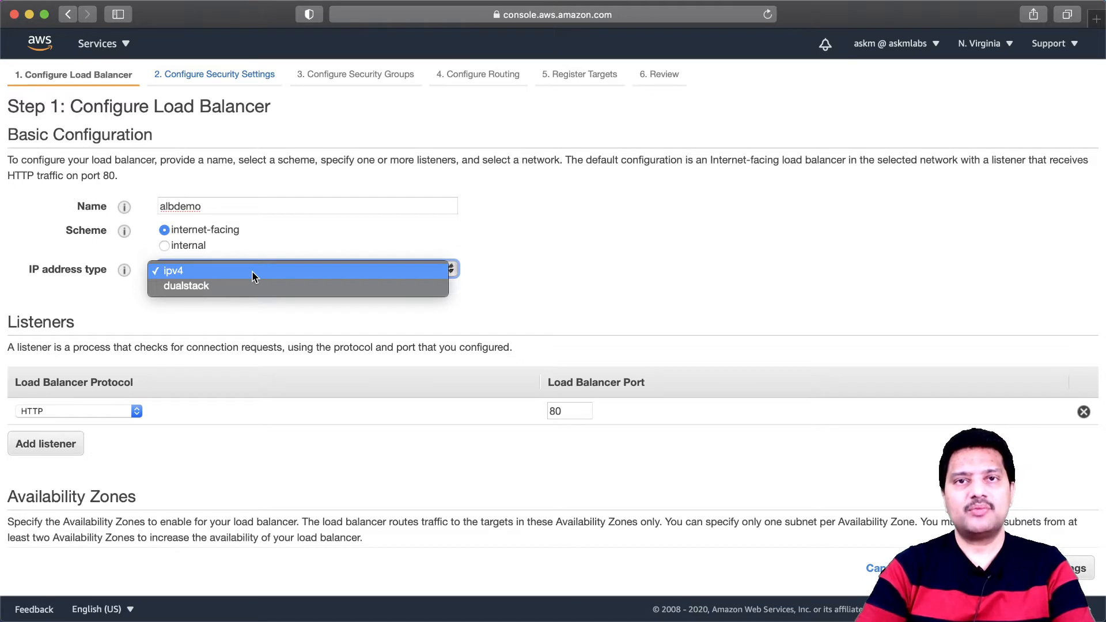
{"action": "left_click", "coordinate": [521, 278]}
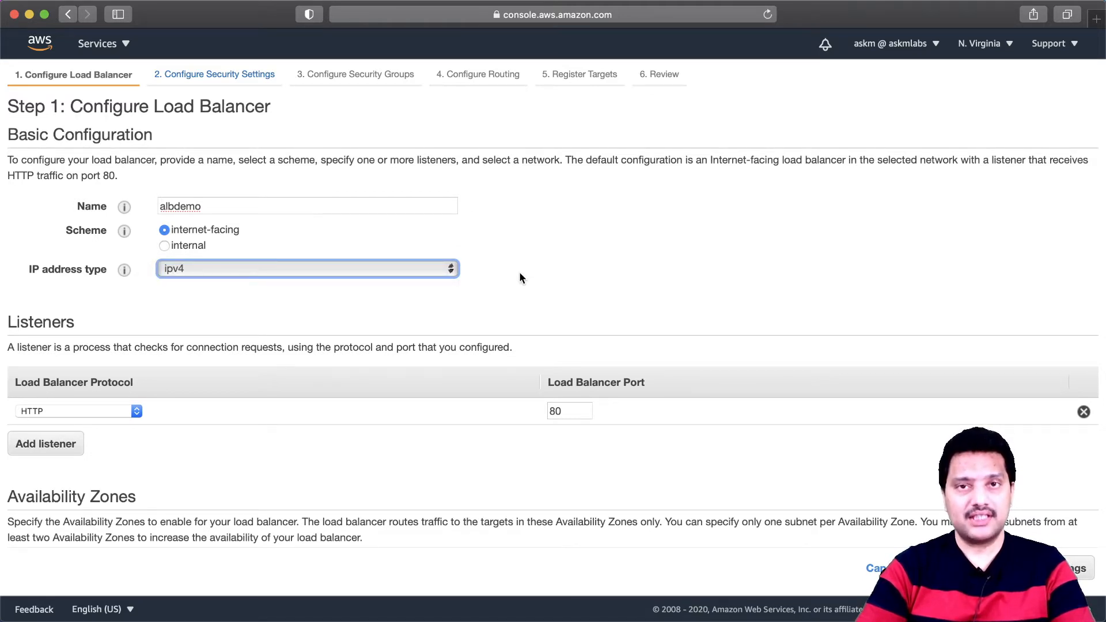
{"action": "scroll", "coordinate": [521, 274], "scroll_direction": "down", "scroll_amount": 3}
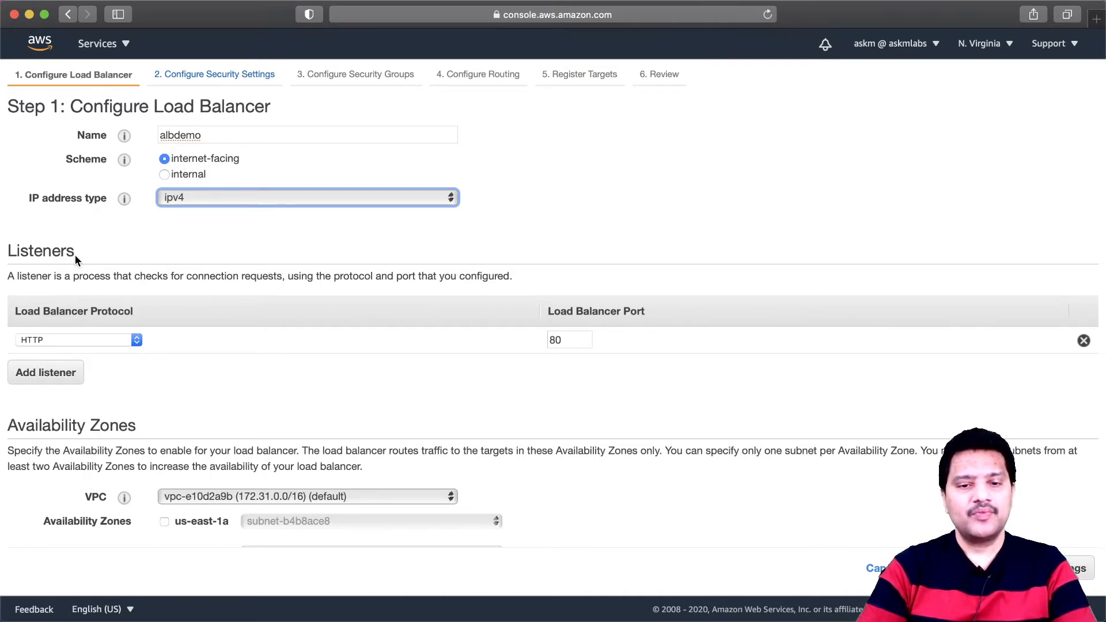
{"action": "left_click", "coordinate": [99, 341]}
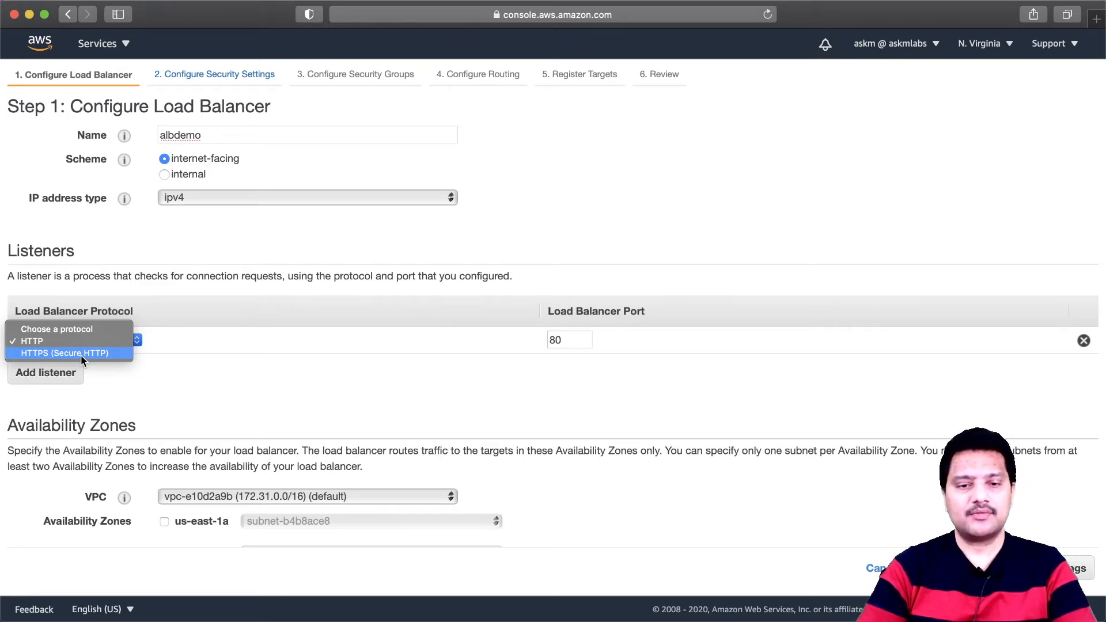
{"action": "left_click", "coordinate": [170, 393]}
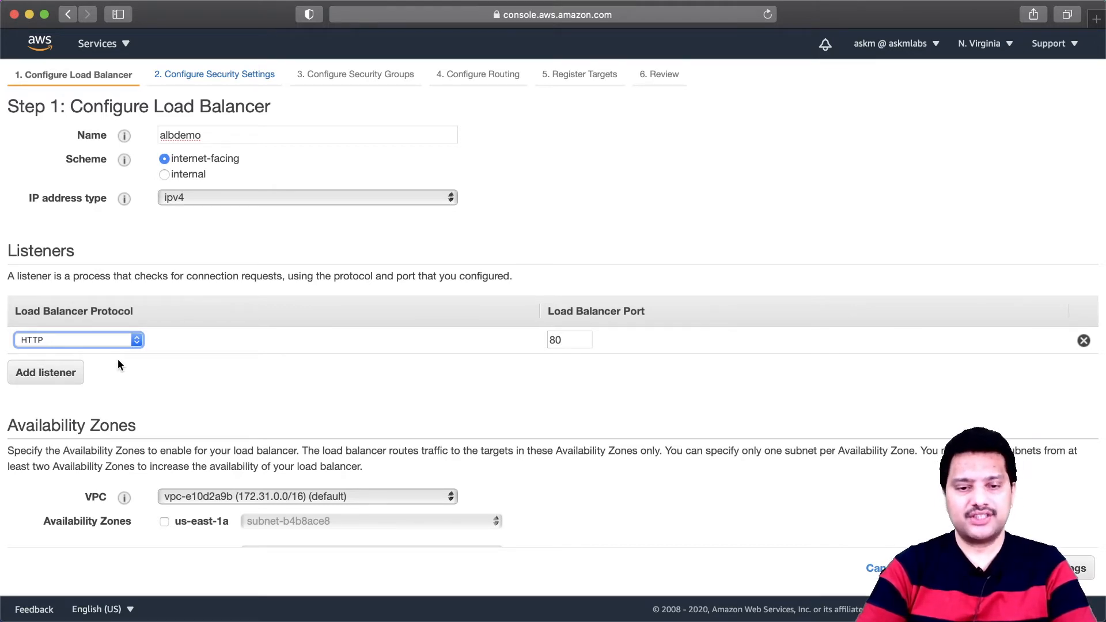
Enable the us-east-1a and us-east-1b availability zones for the load balancer in the default VPC
{"action": "scroll", "coordinate": [207, 387], "scroll_direction": "down", "scroll_amount": 1}
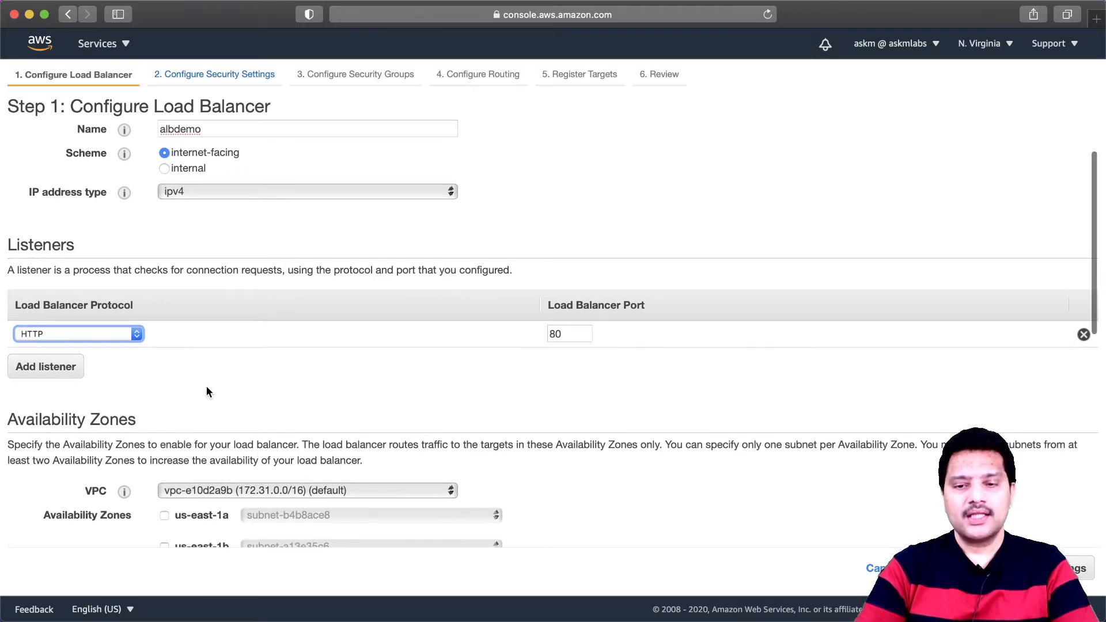
{"action": "scroll", "coordinate": [353, 367], "scroll_direction": "down", "scroll_amount": 5}
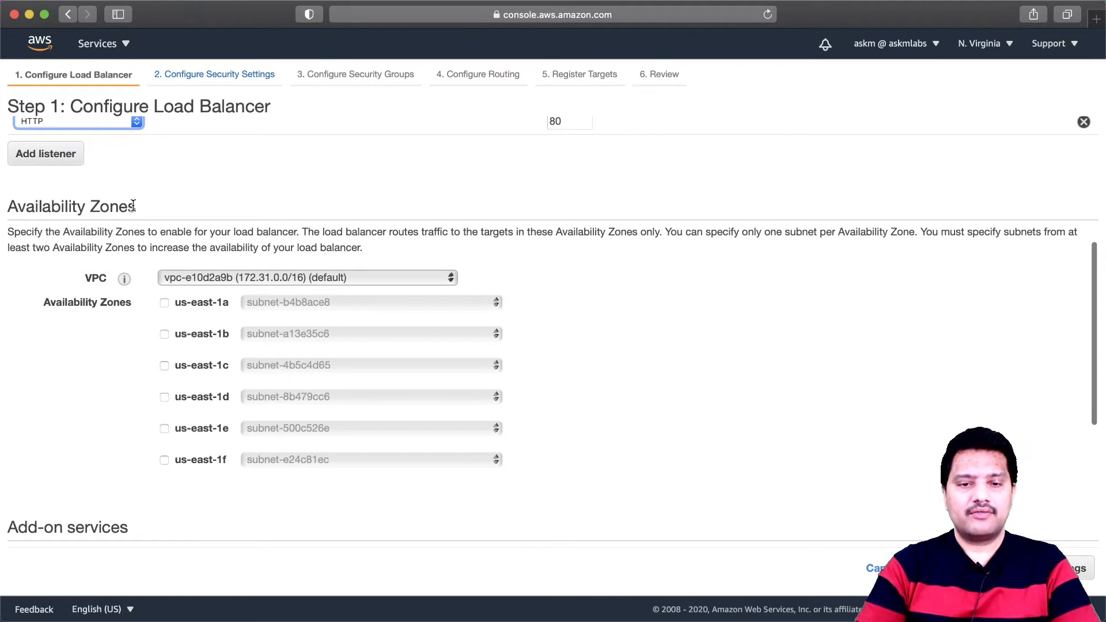
{"action": "left_click_drag", "start_coordinate": [100, 206], "coordinate": [27, 205]}
{"action": "left_click", "coordinate": [170, 201]}
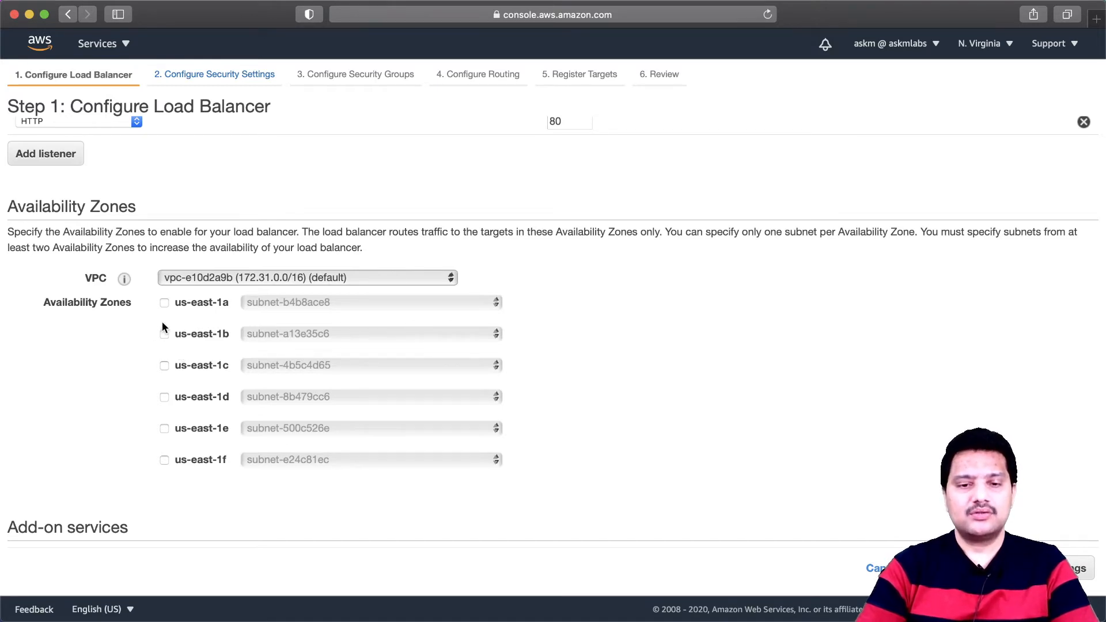
{"action": "left_click", "coordinate": [164, 303]}
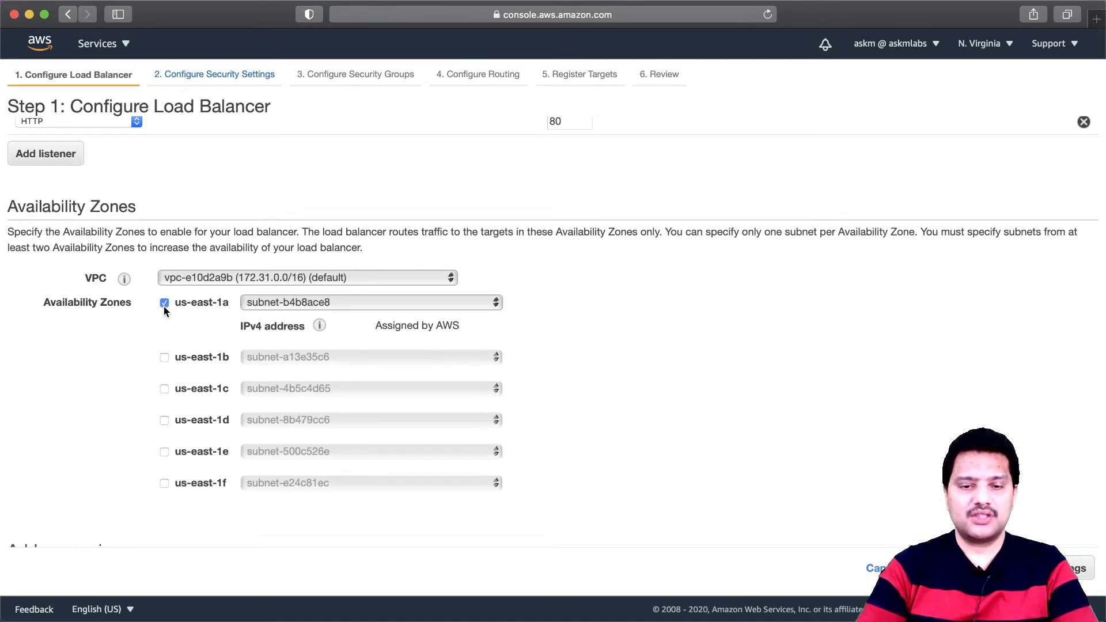
{"action": "left_click", "coordinate": [165, 359]}
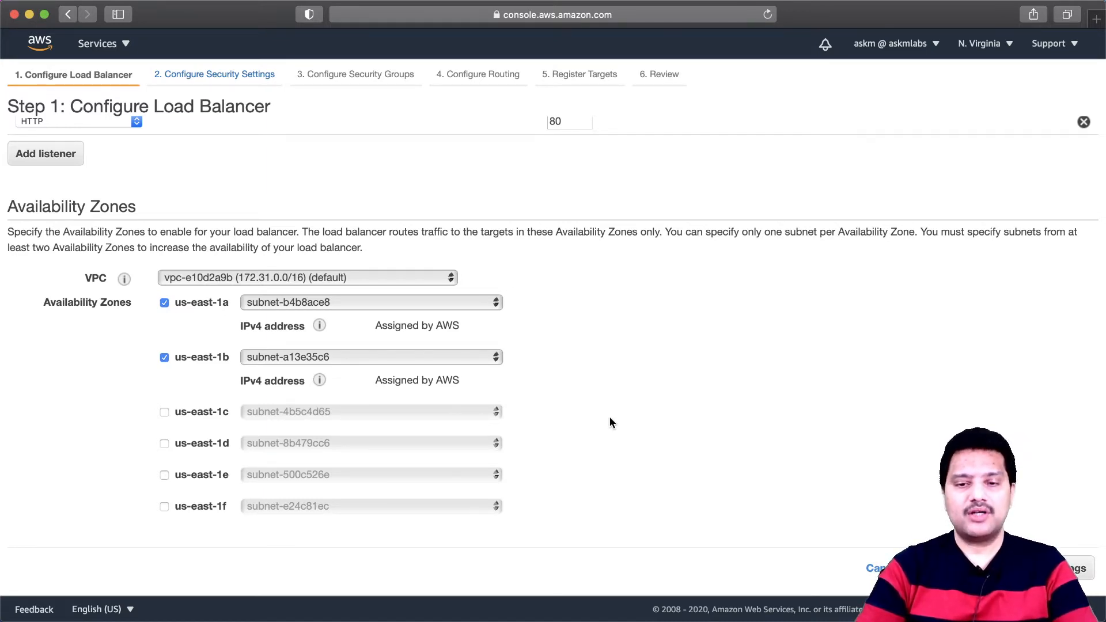
Leave the AWS Global Accelerator add-on disabled and continue to the security settings
{"action": "scroll", "coordinate": [610, 417], "scroll_direction": "down", "scroll_amount": 2}
{"action": "scroll", "coordinate": [610, 416], "scroll_direction": "down", "scroll_amount": 8}
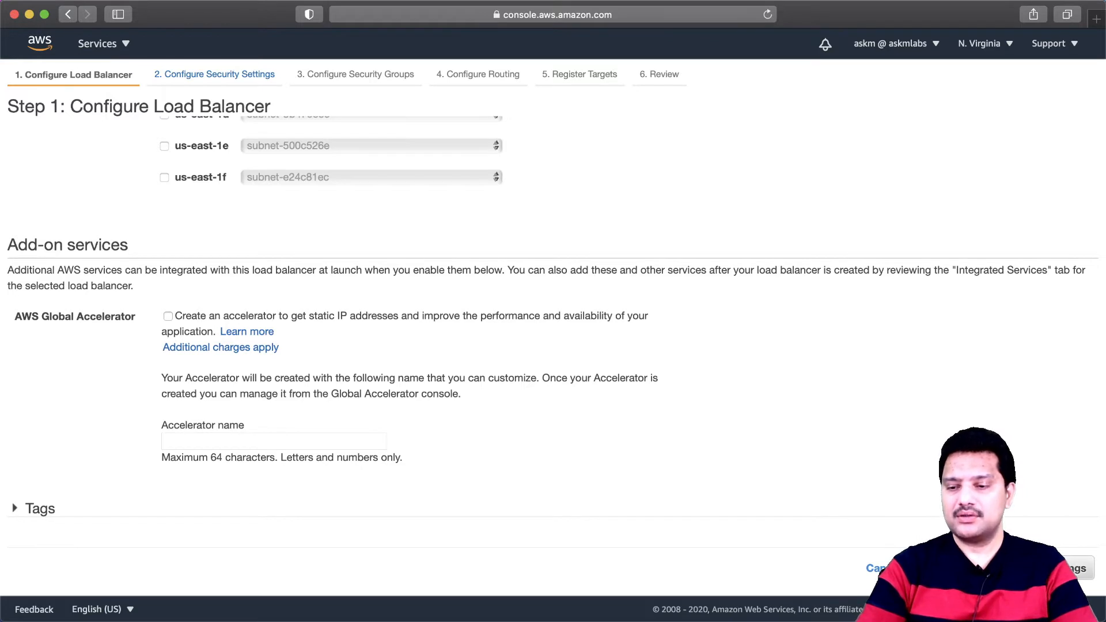
{"action": "left_click", "coordinate": [1071, 568]}
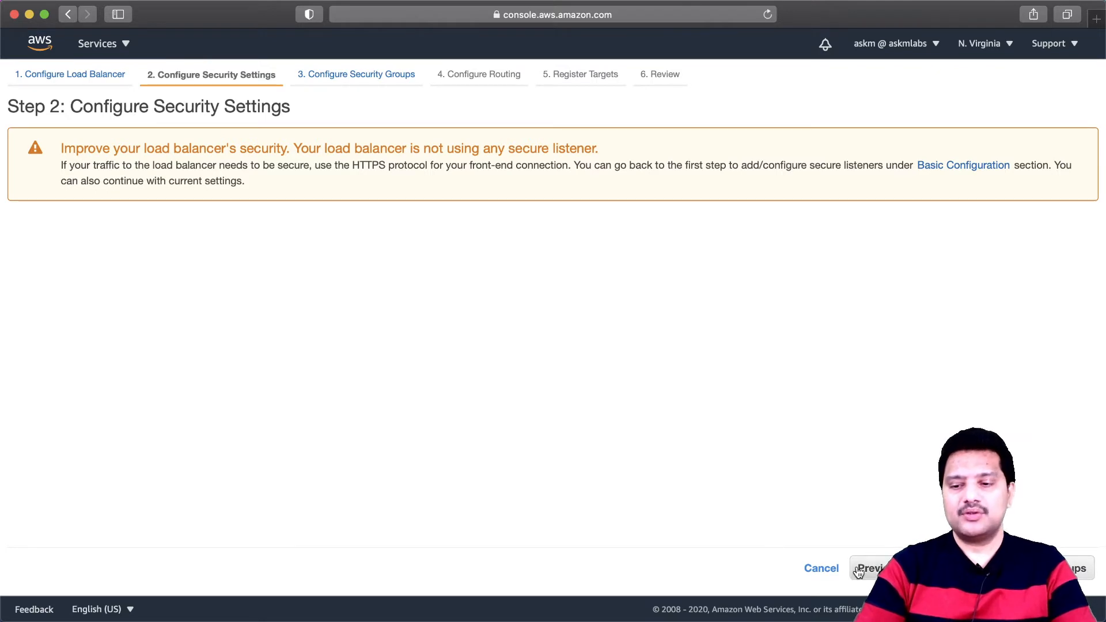
Go back and switch the load balancer's listener protocol to HTTPS (Secure HTTP), then open the security settings to view the certificate options
{"action": "left_click", "coordinate": [874, 572]}
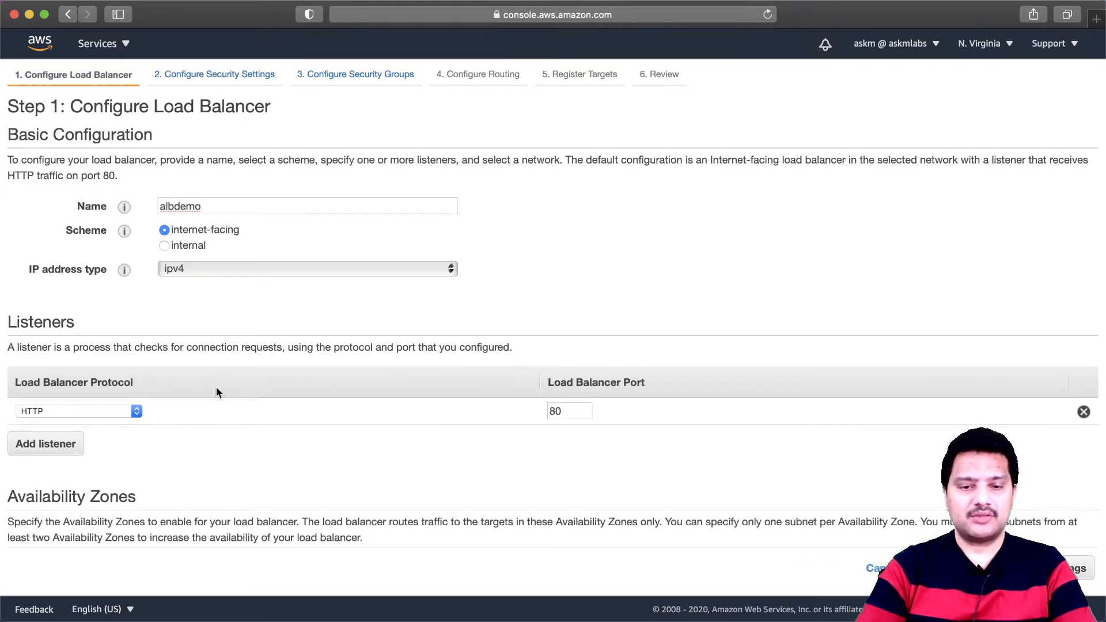
{"action": "left_click", "coordinate": [136, 411]}
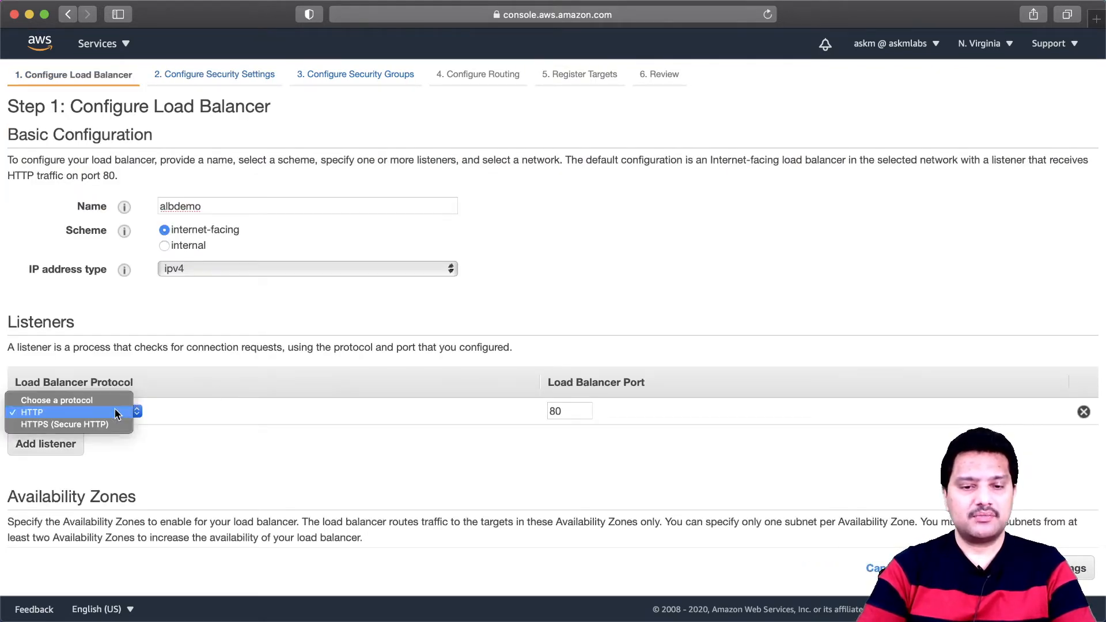
{"action": "left_click", "coordinate": [82, 425]}
{"action": "scroll", "coordinate": [533, 468], "scroll_direction": "down", "scroll_amount": 6}
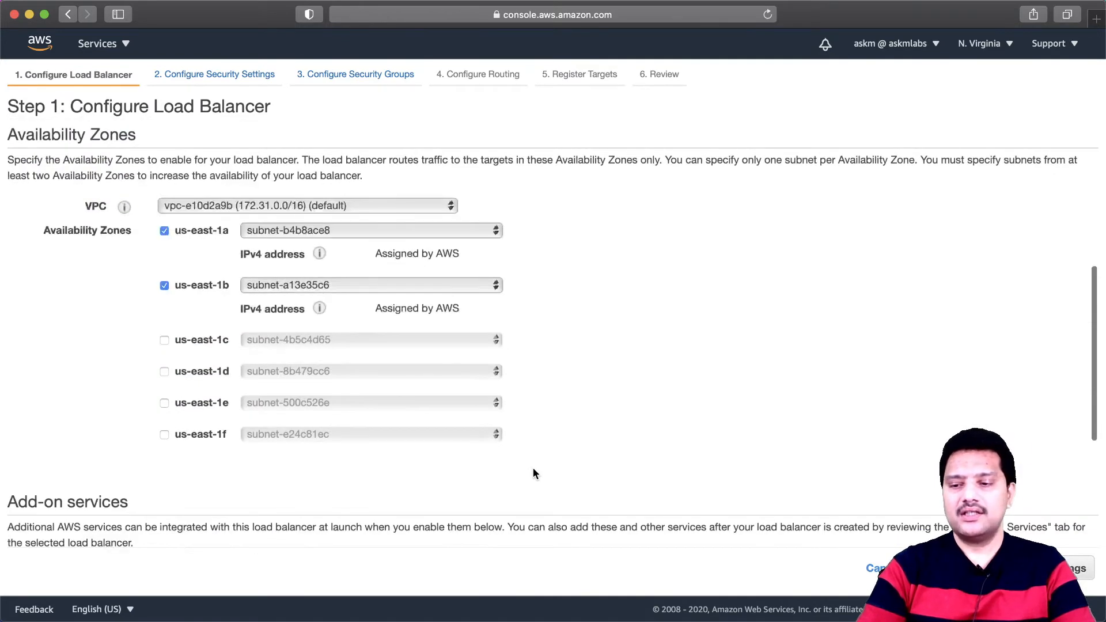
{"action": "left_click", "coordinate": [1073, 569]}
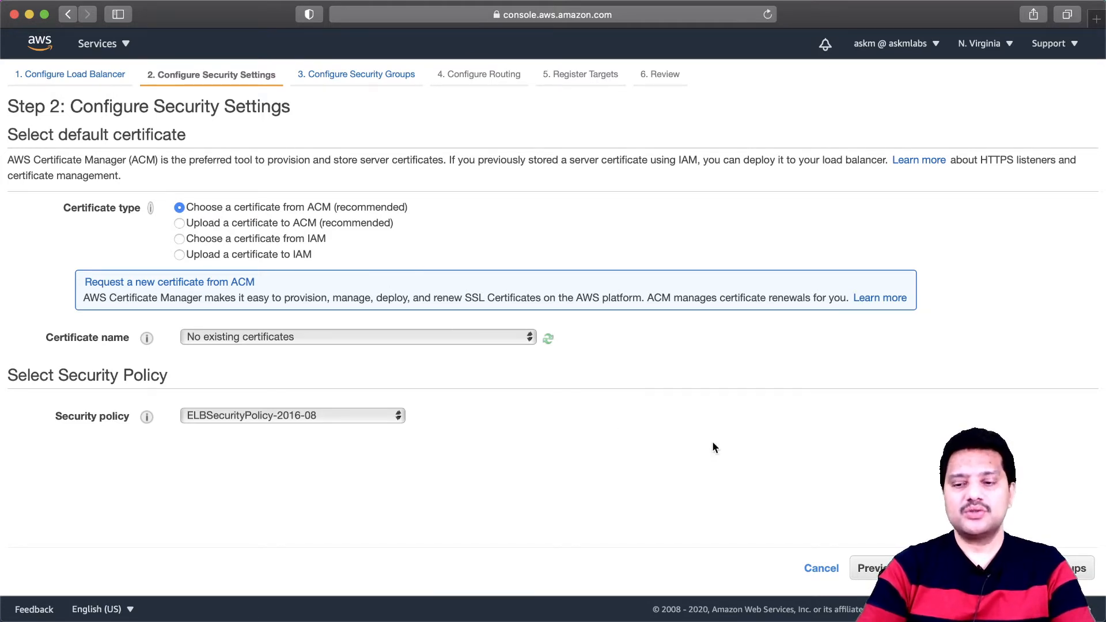
Go back and set the listener protocol to HTTP, keep the availability zones, and return to the security settings
{"action": "left_click", "coordinate": [875, 576]}
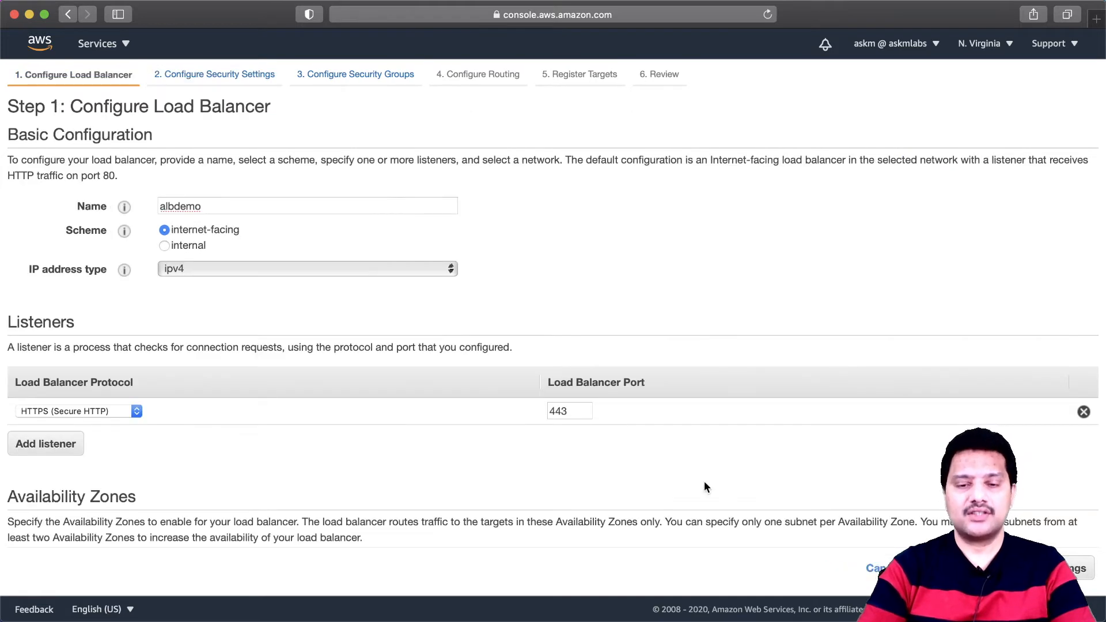
{"action": "left_click", "coordinate": [97, 411]}
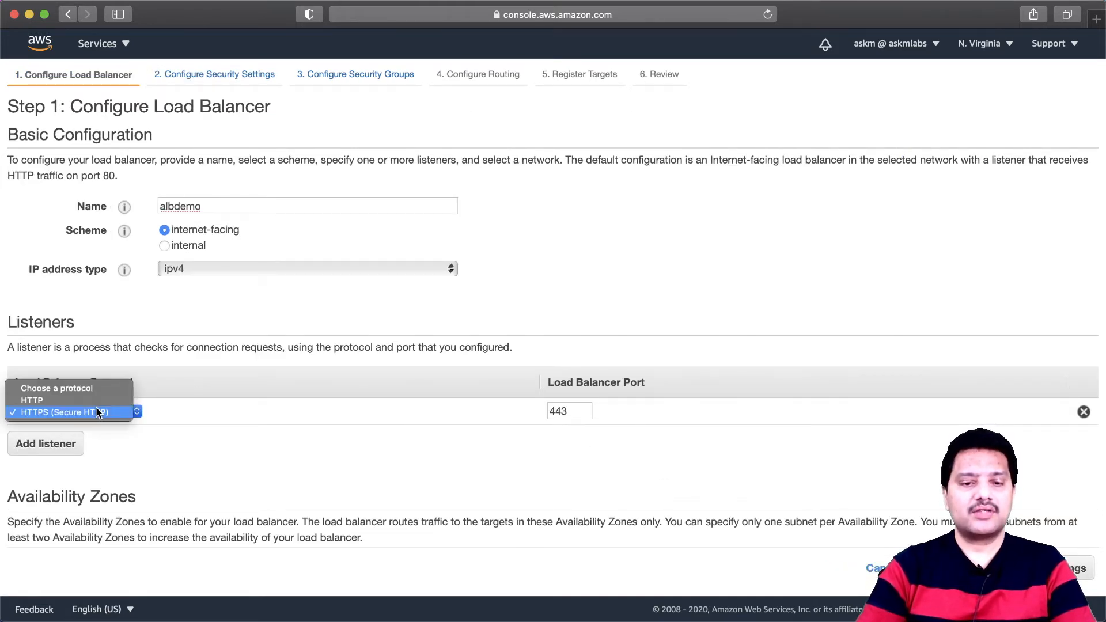
{"action": "left_click", "coordinate": [80, 402]}
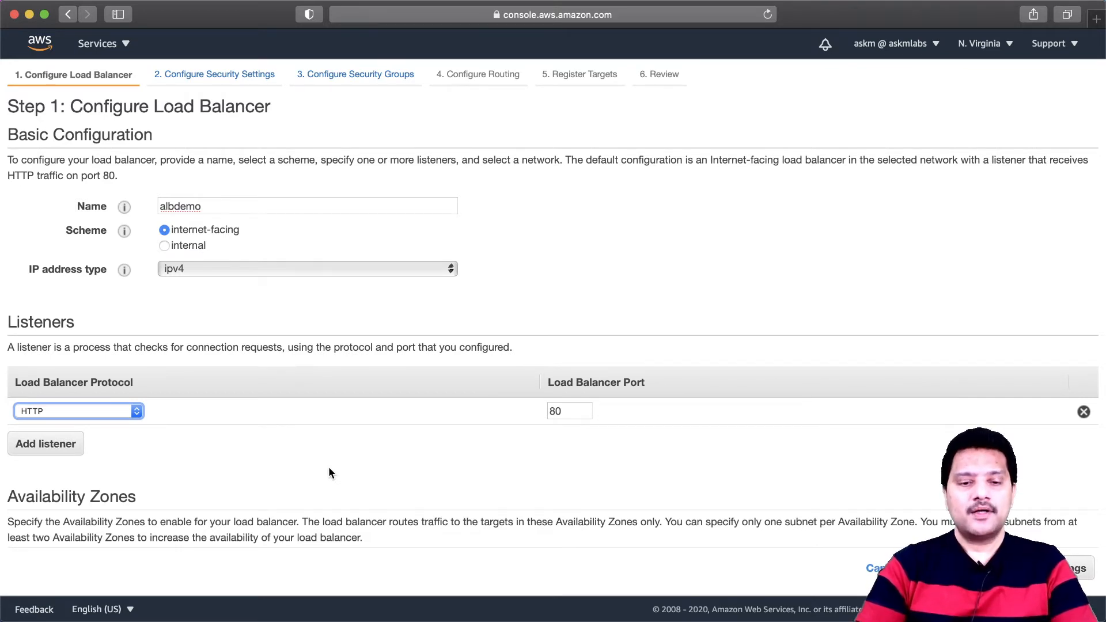
{"action": "scroll", "coordinate": [422, 455], "scroll_direction": "down", "scroll_amount": 2}
{"action": "scroll", "coordinate": [422, 459], "scroll_direction": "down", "scroll_amount": 5}
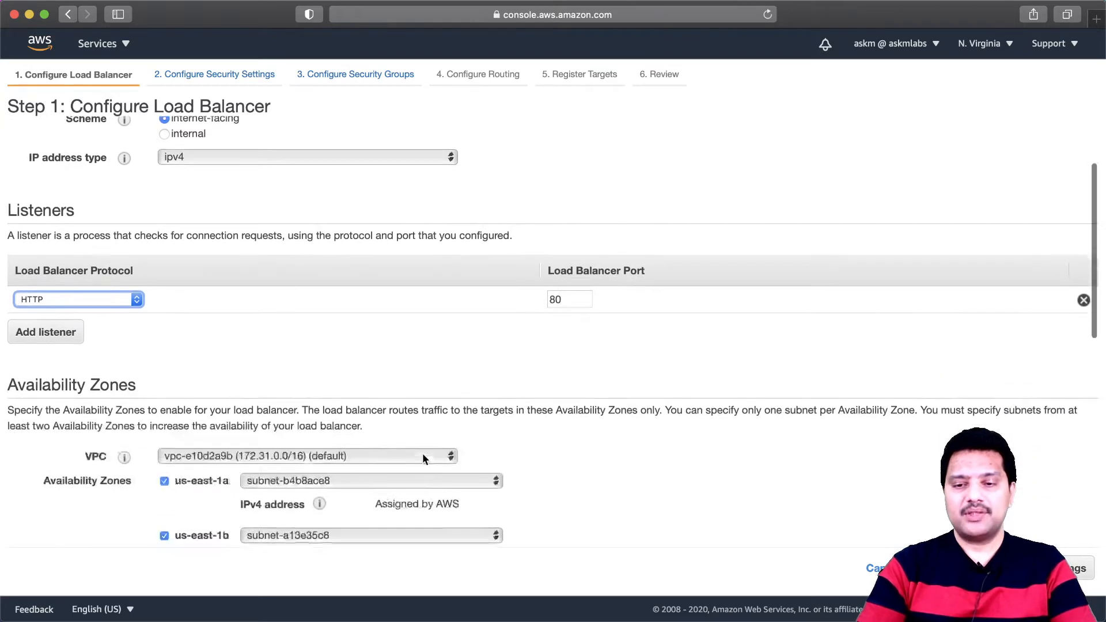
{"action": "scroll", "coordinate": [621, 383], "scroll_direction": "down", "scroll_amount": 1}
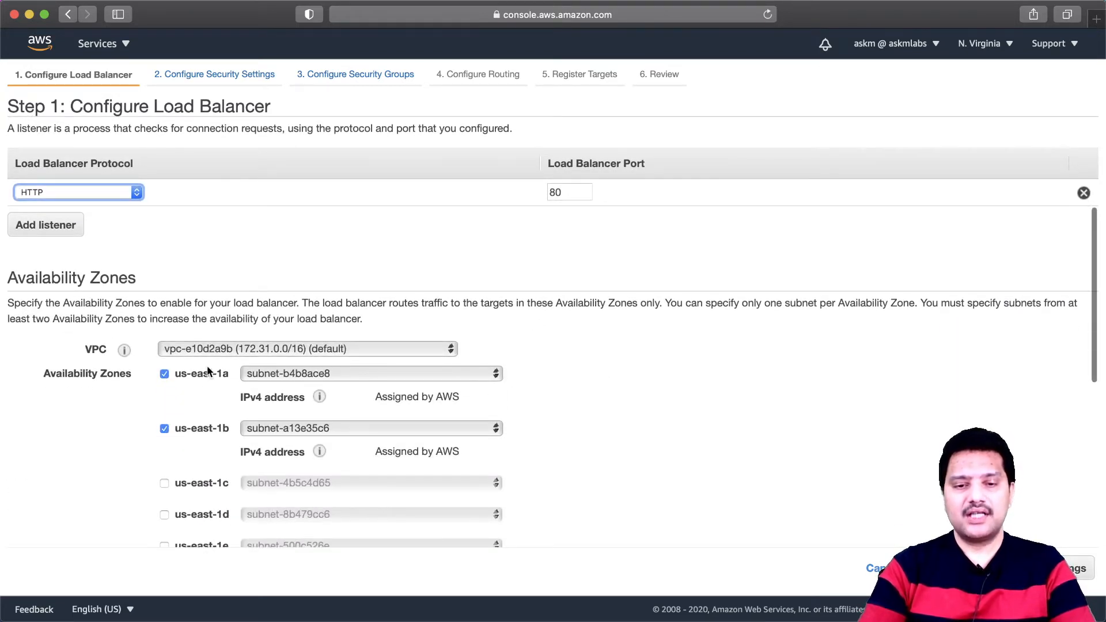
{"action": "left_click", "coordinate": [979, 568]}
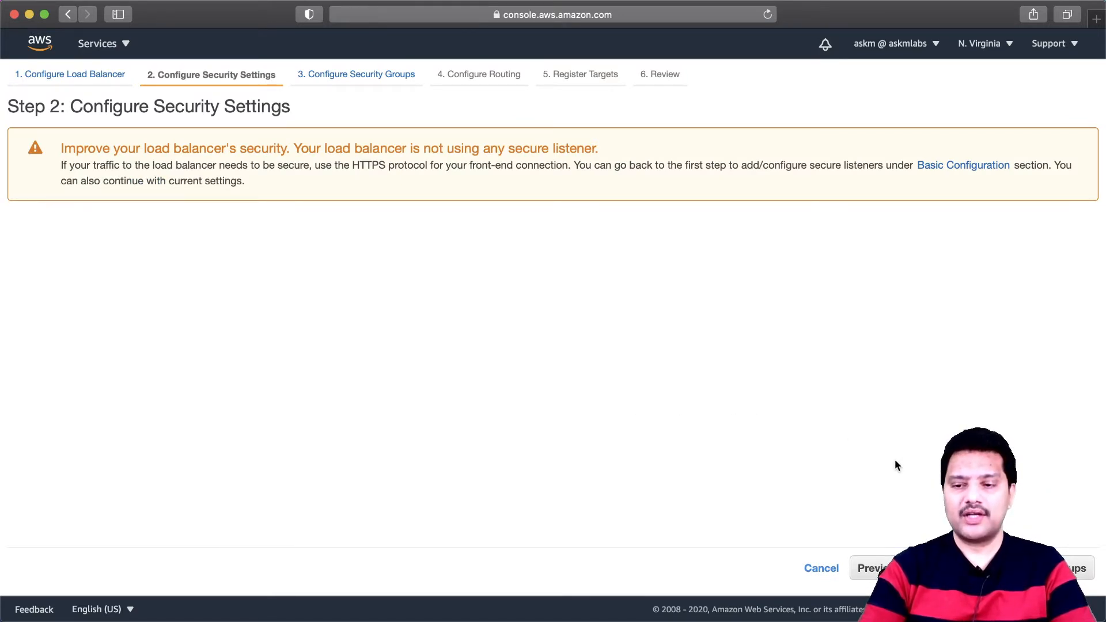
Continue without a secure listener, assign the existing ec2demosg security group instead of default, and proceed to the routing configuration
{"action": "left_click", "coordinate": [979, 568]}
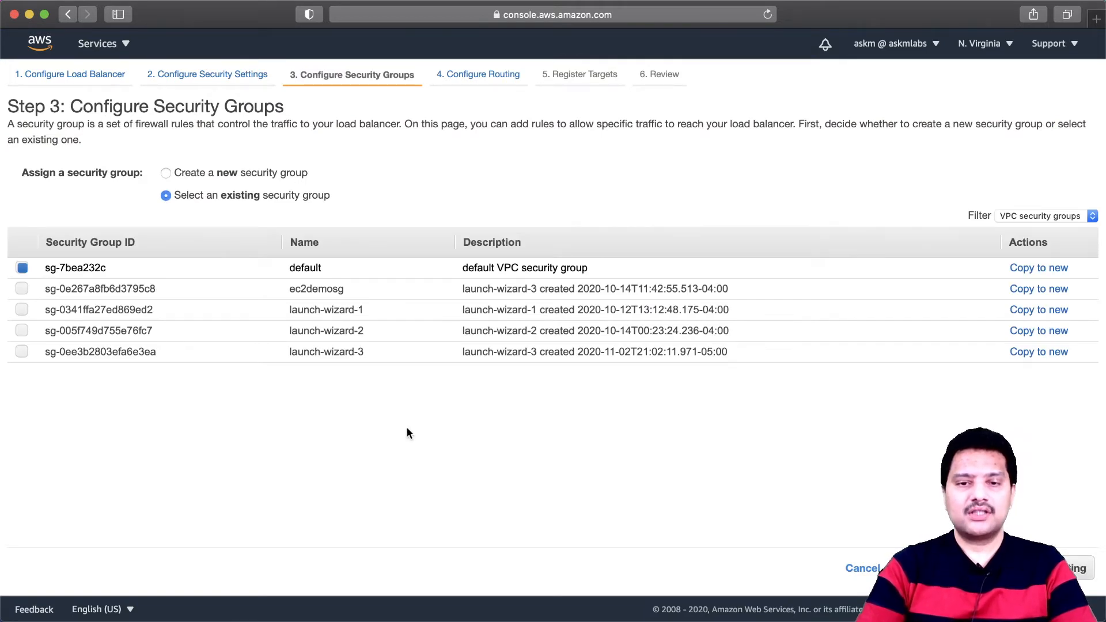
{"action": "left_click", "coordinate": [22, 288]}
{"action": "left_click", "coordinate": [23, 269]}
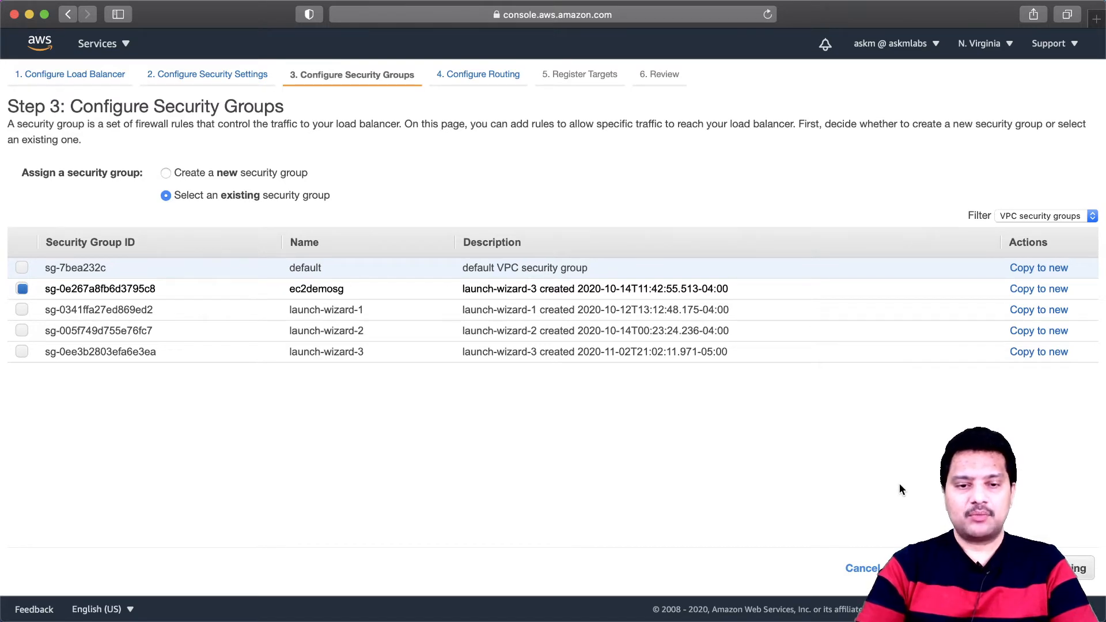
{"action": "left_click", "coordinate": [1060, 568]}
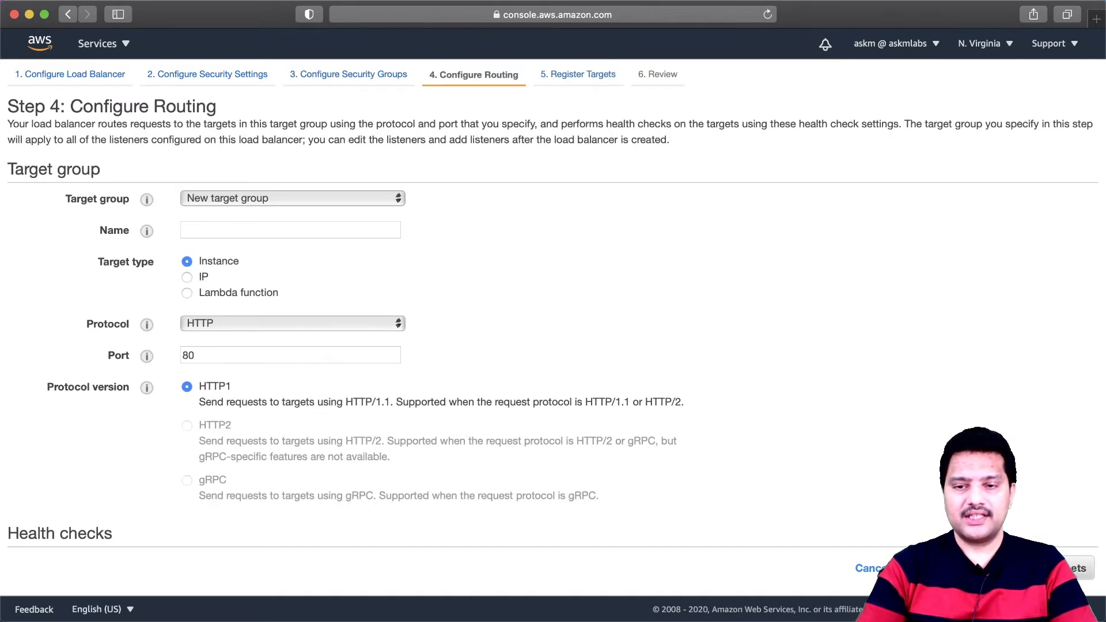
Route the load balancer to an existing target group and choose albtg-redapp
{"action": "scroll", "coordinate": [665, 365], "scroll_direction": "down", "scroll_amount": 1}
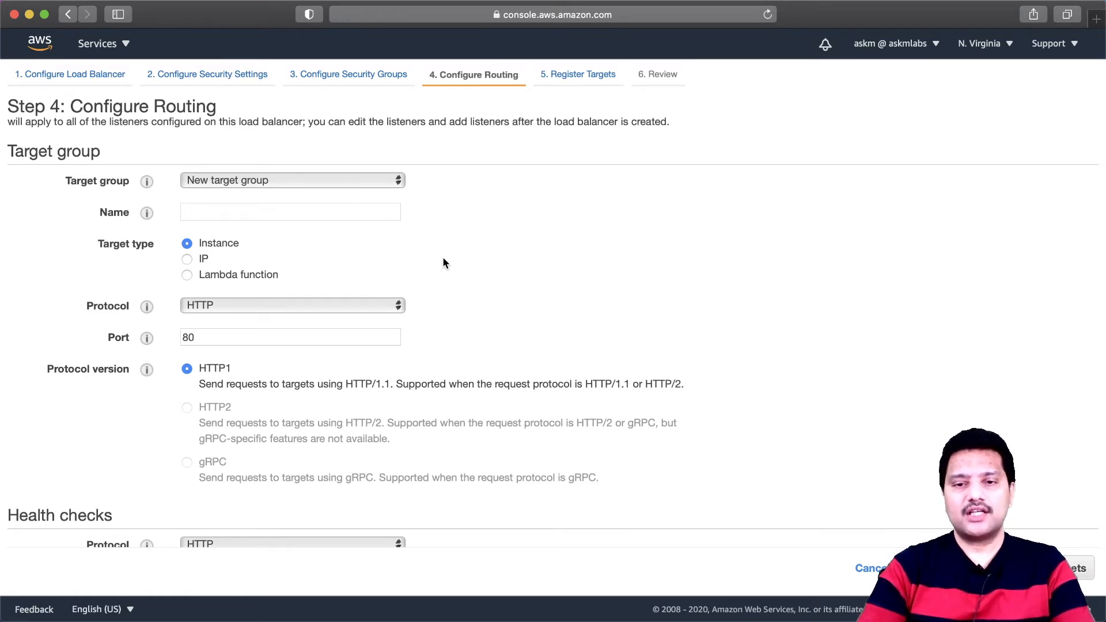
{"action": "left_click", "coordinate": [364, 181]}
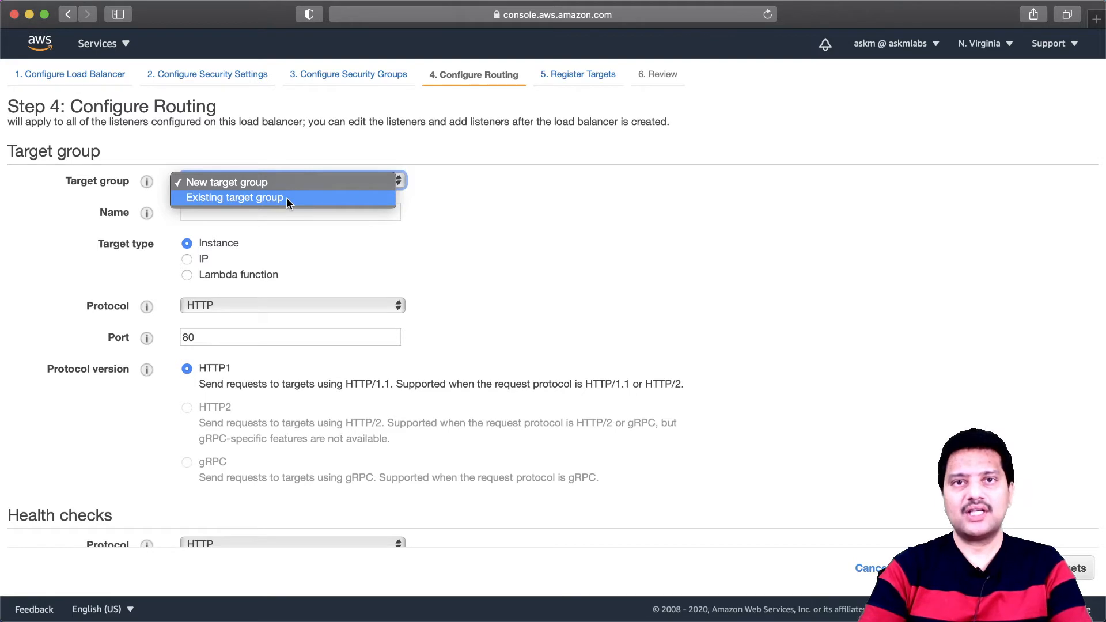
{"action": "left_click", "coordinate": [349, 233]}
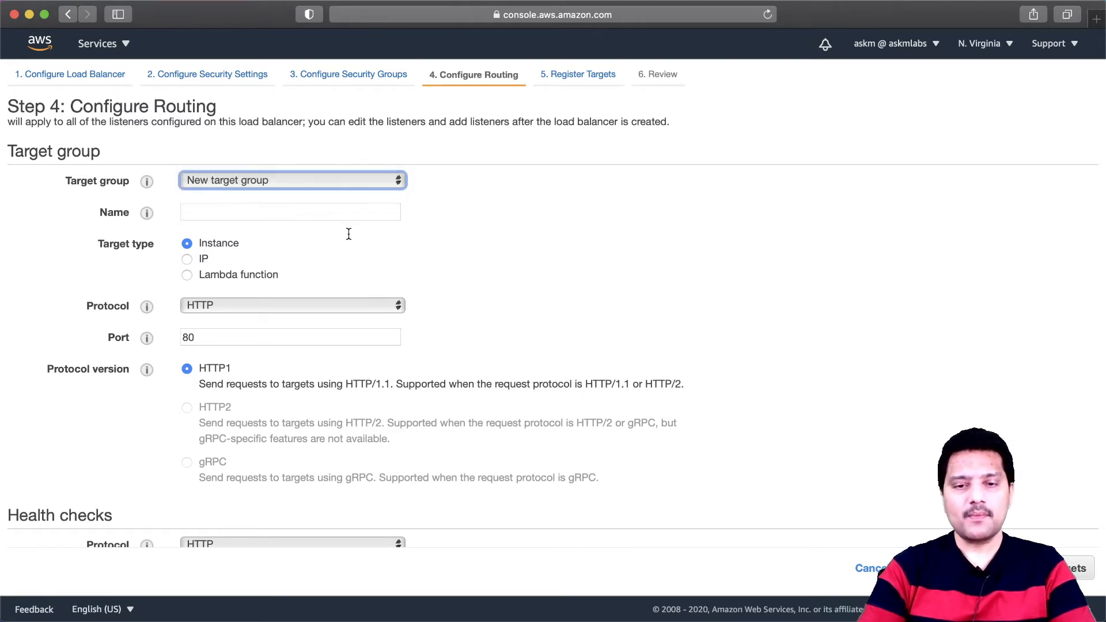
{"action": "left_click", "coordinate": [334, 181]}
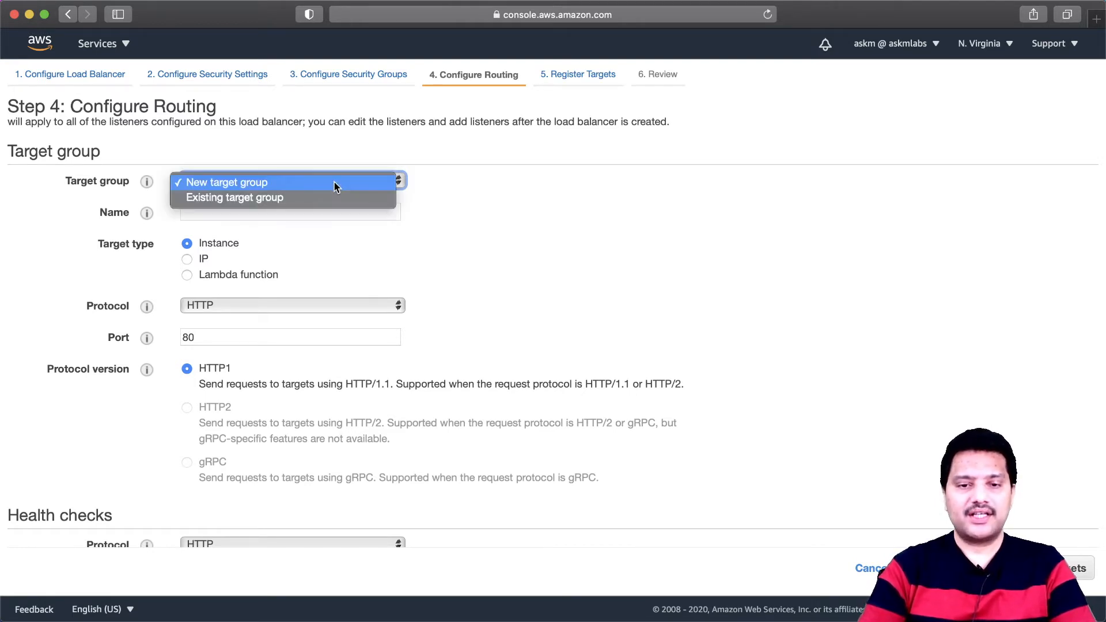
{"action": "left_click", "coordinate": [261, 198]}
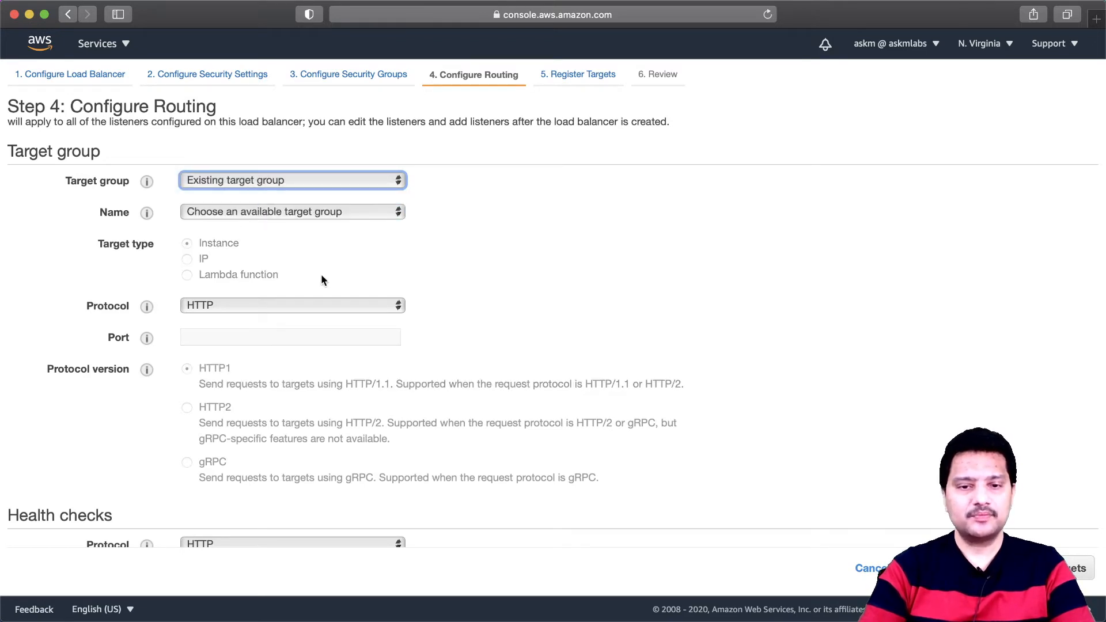
{"action": "left_click", "coordinate": [309, 213]}
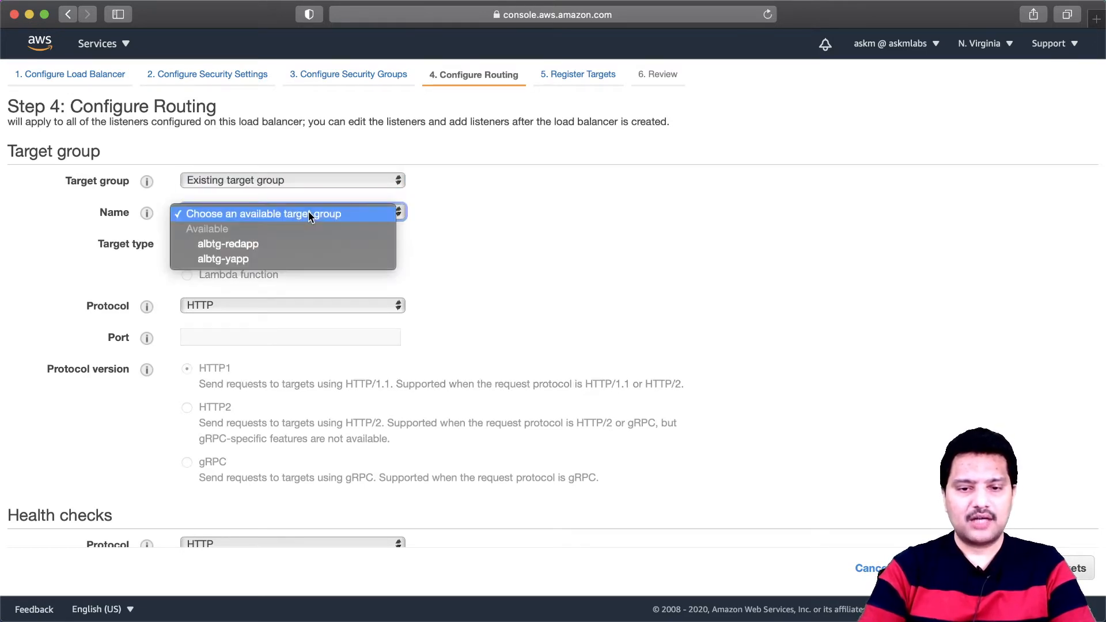
{"action": "left_click", "coordinate": [256, 244]}
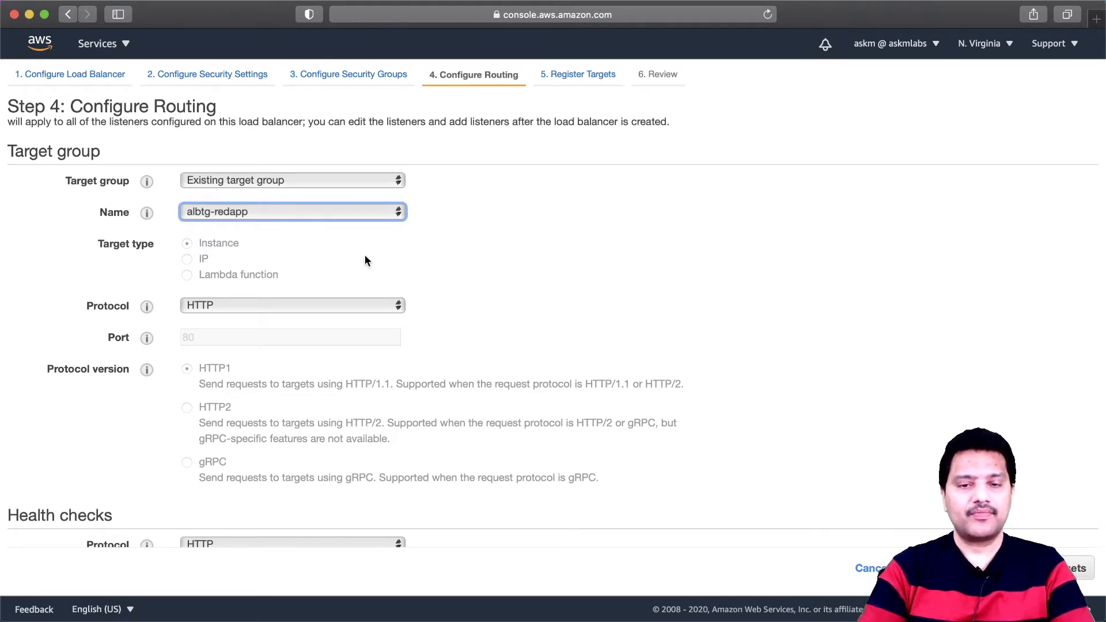
Examine the albtg-redapp target group's protocol, health check path and advanced health check settings
{"action": "scroll", "coordinate": [365, 255], "scroll_direction": "down", "scroll_amount": 3}
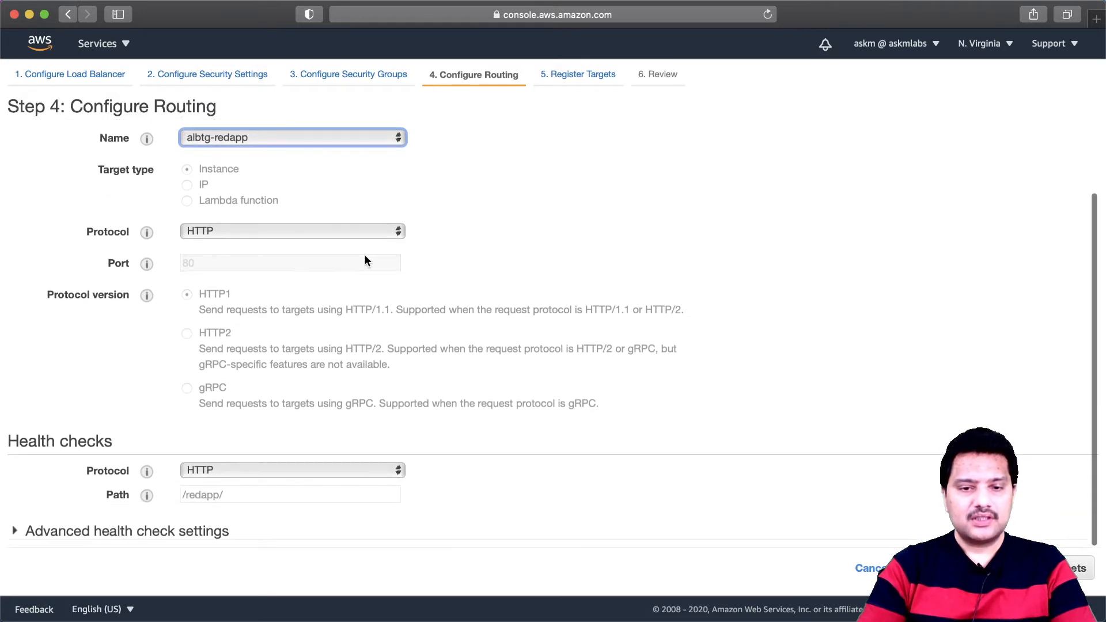
{"action": "mouse_move", "coordinate": [145, 235]}
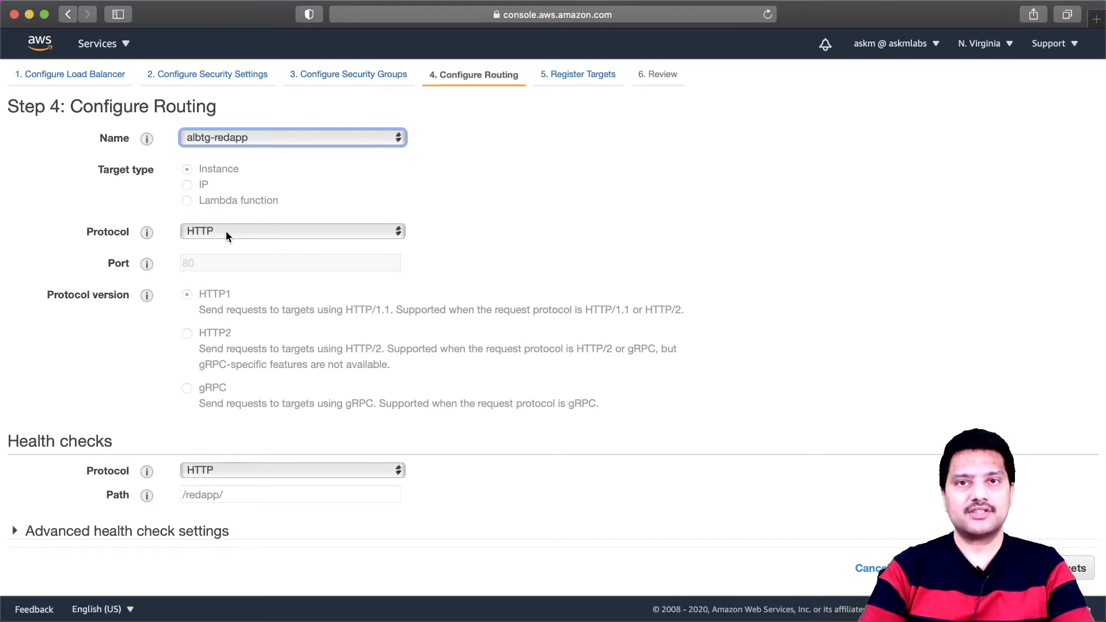
{"action": "scroll", "coordinate": [521, 275], "scroll_direction": "down", "scroll_amount": 1}
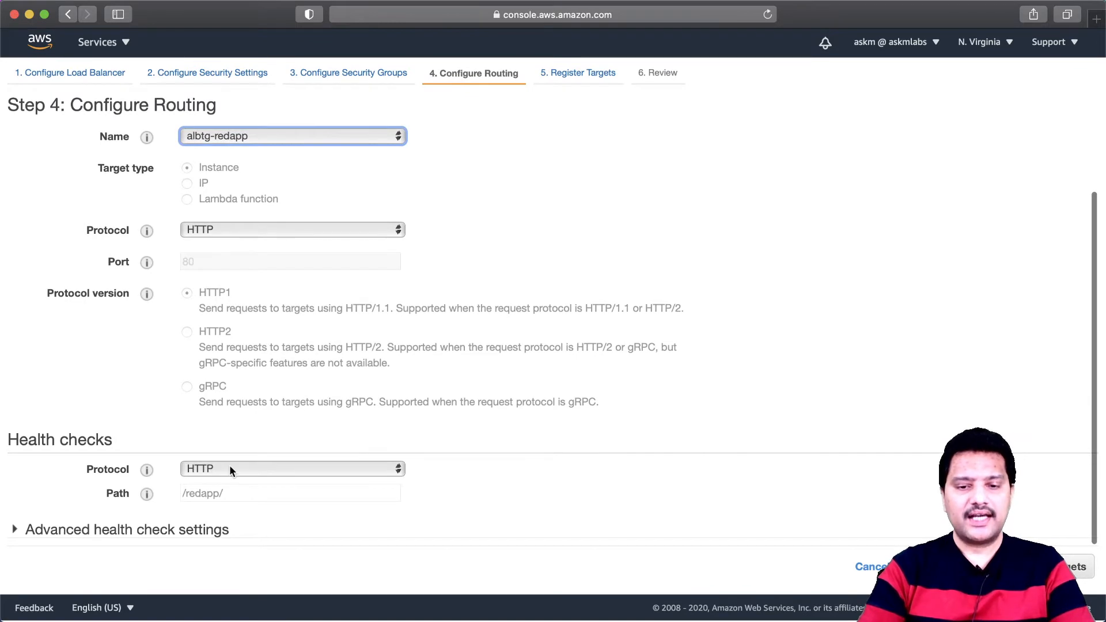
{"action": "scroll", "coordinate": [362, 475], "scroll_direction": "up", "scroll_amount": 1}
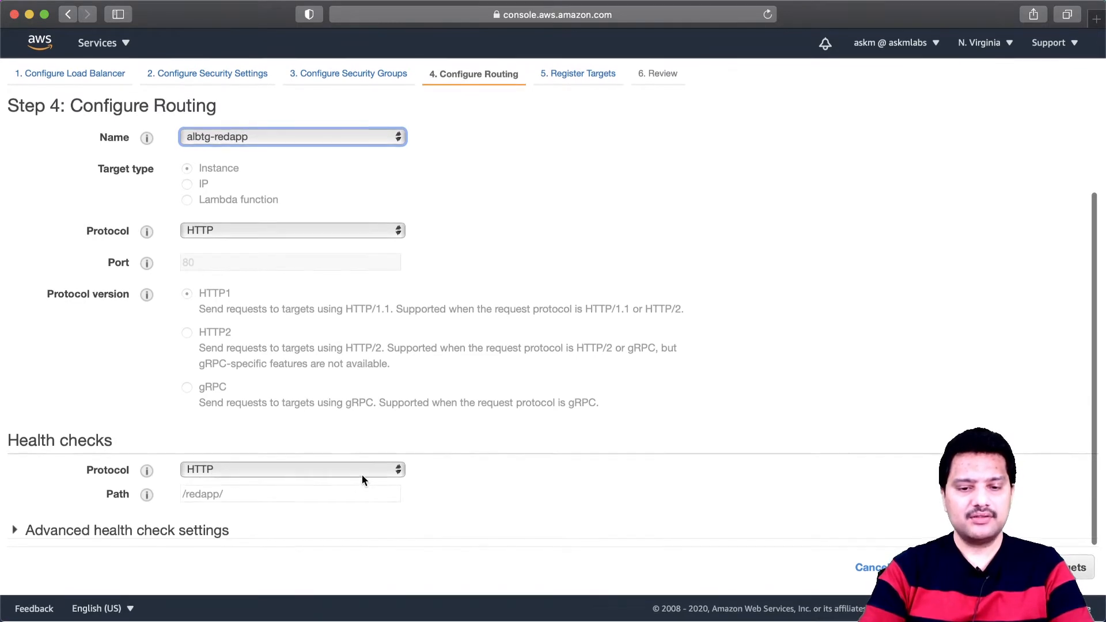
{"action": "left_click", "coordinate": [20, 533]}
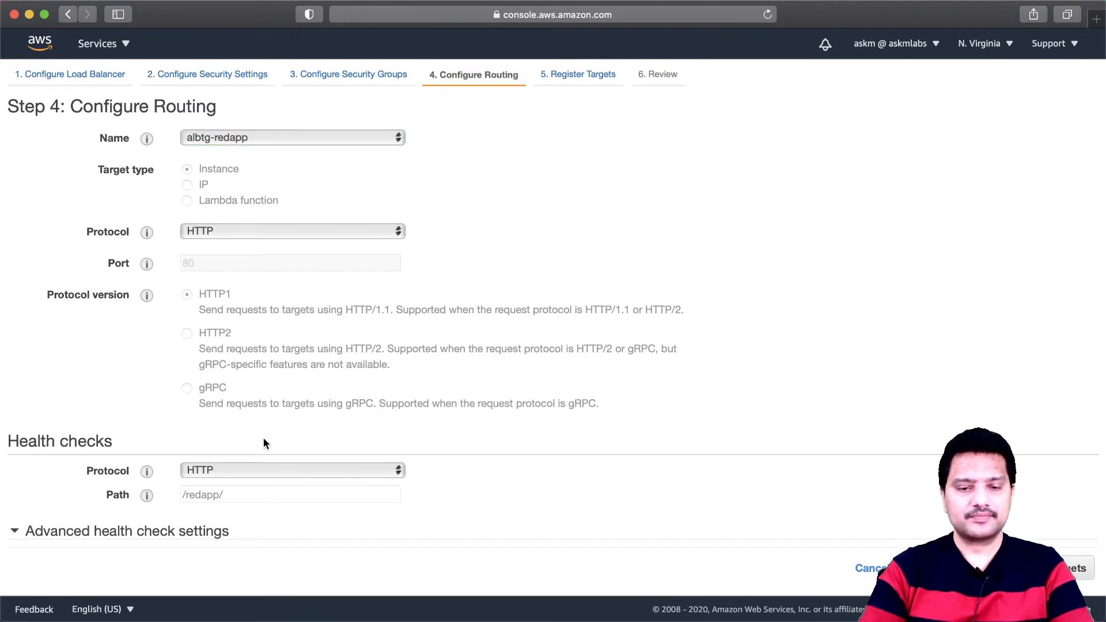
{"action": "scroll", "coordinate": [264, 437], "scroll_direction": "down", "scroll_amount": 3}
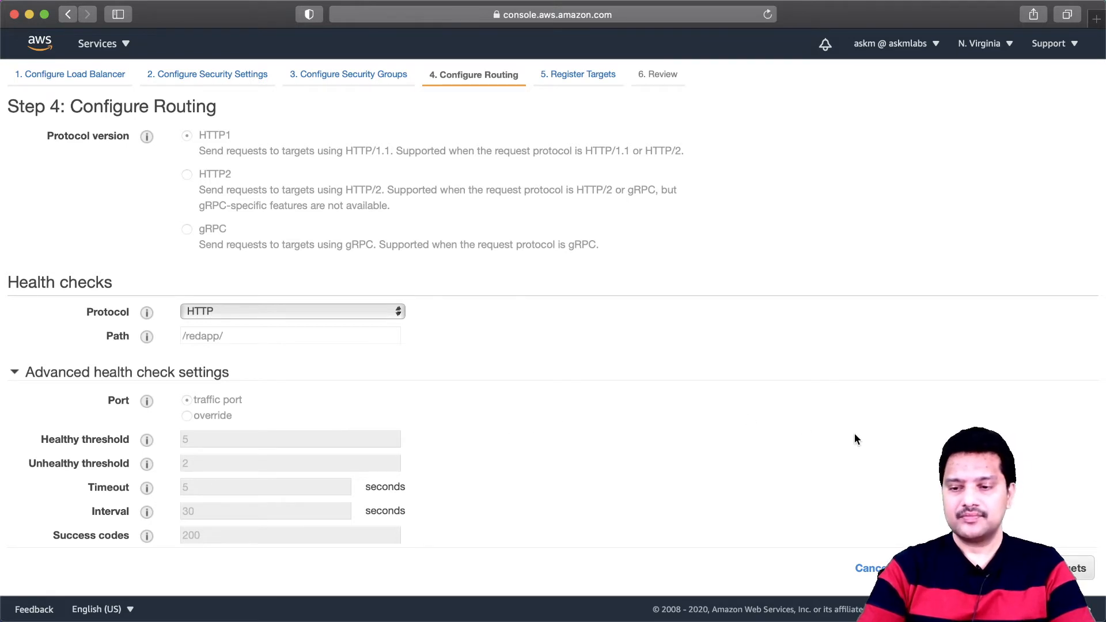
Continue past the registered targets, review the full configuration, and create the albdemo load balancer
{"action": "left_click", "coordinate": [1071, 568]}
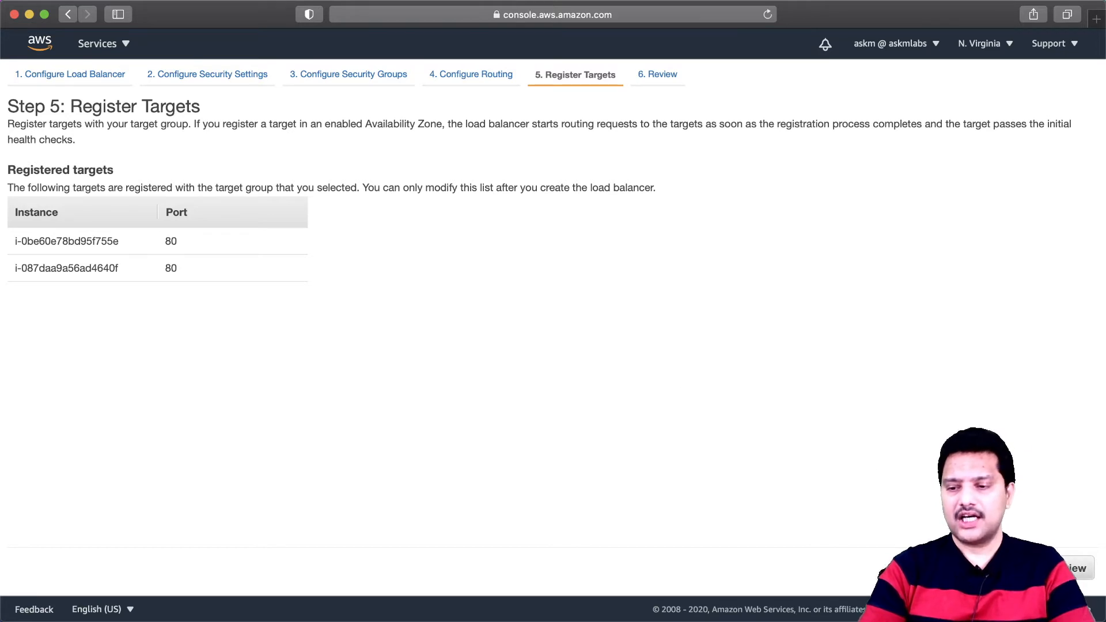
{"action": "left_click", "coordinate": [1076, 568]}
{"action": "scroll", "coordinate": [594, 397], "scroll_direction": "down", "scroll_amount": 5}
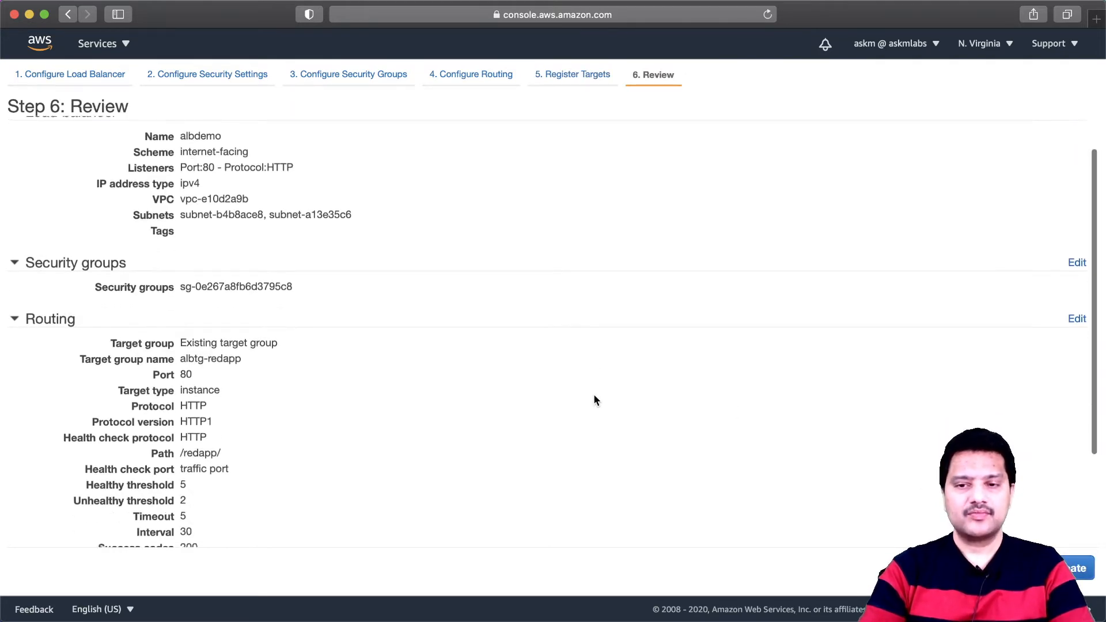
{"action": "scroll", "coordinate": [595, 401], "scroll_direction": "up", "scroll_amount": 5}
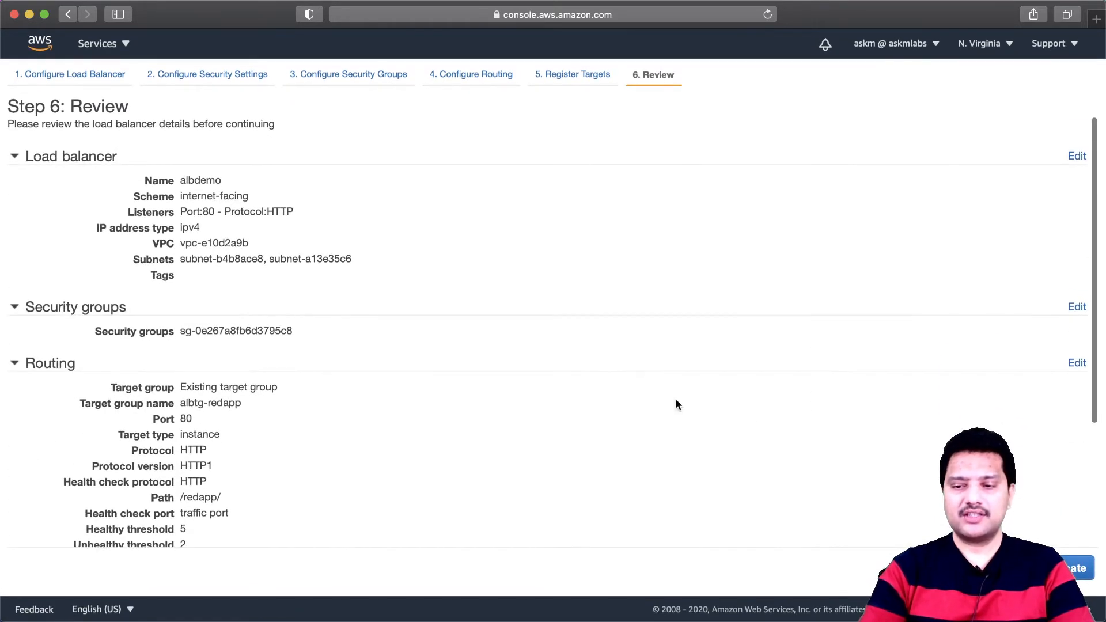
{"action": "left_click", "coordinate": [1076, 568]}
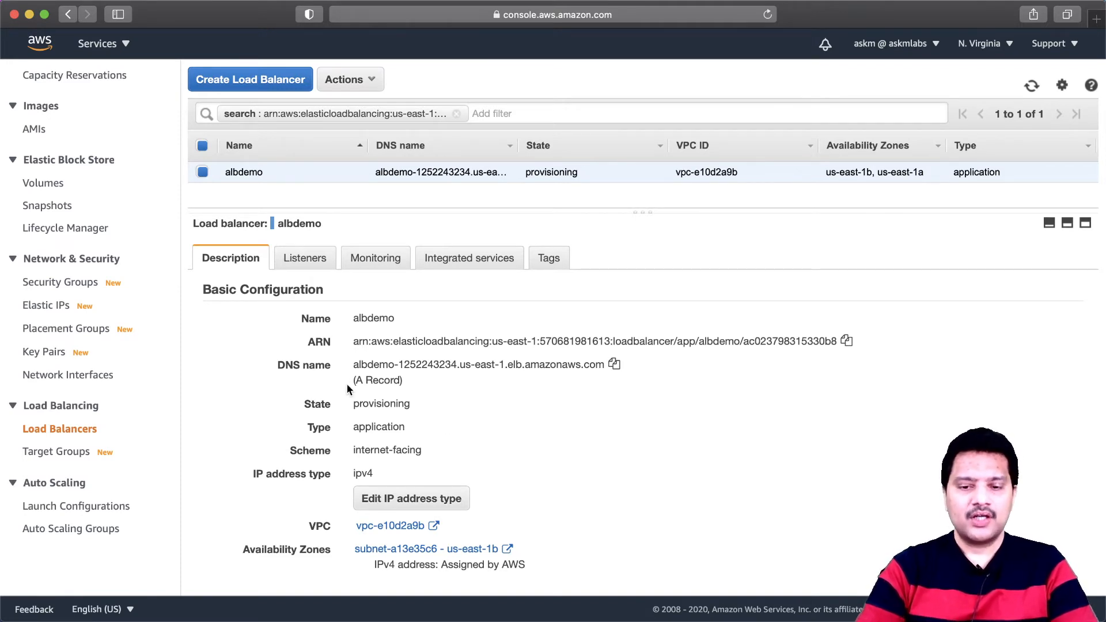
Examine albdemo's basic configuration and listeners, refreshing the load balancer list to check its state
{"action": "scroll", "coordinate": [347, 385], "scroll_direction": "down", "scroll_amount": 3}
{"action": "scroll", "coordinate": [346, 383], "scroll_direction": "down", "scroll_amount": 2}
{"action": "scroll", "coordinate": [347, 383], "scroll_direction": "up", "scroll_amount": 5}
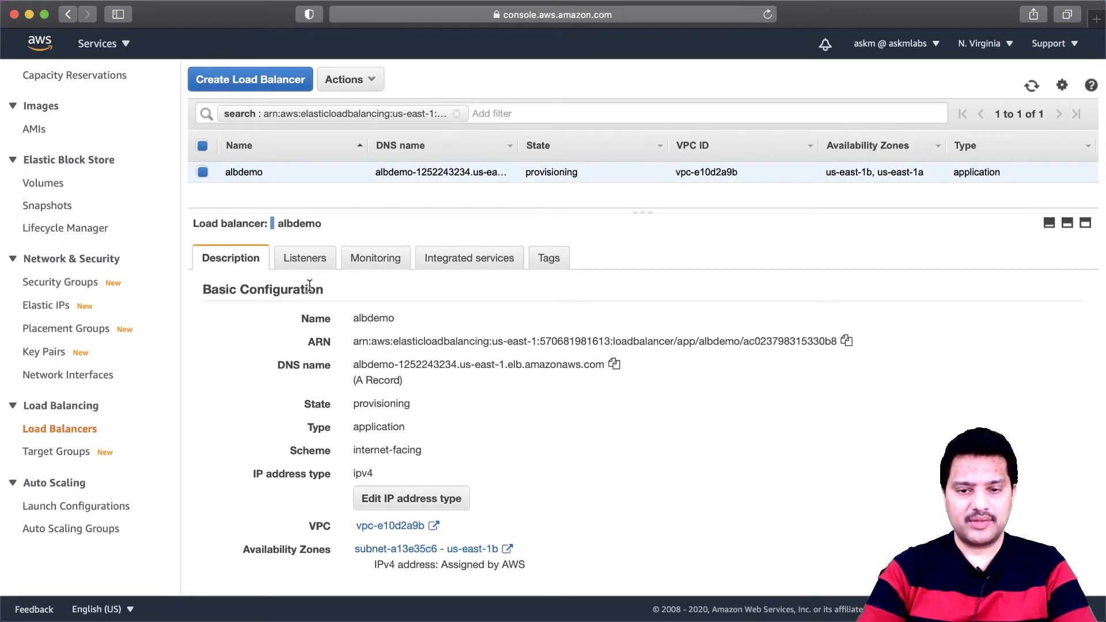
{"action": "left_click", "coordinate": [314, 266]}
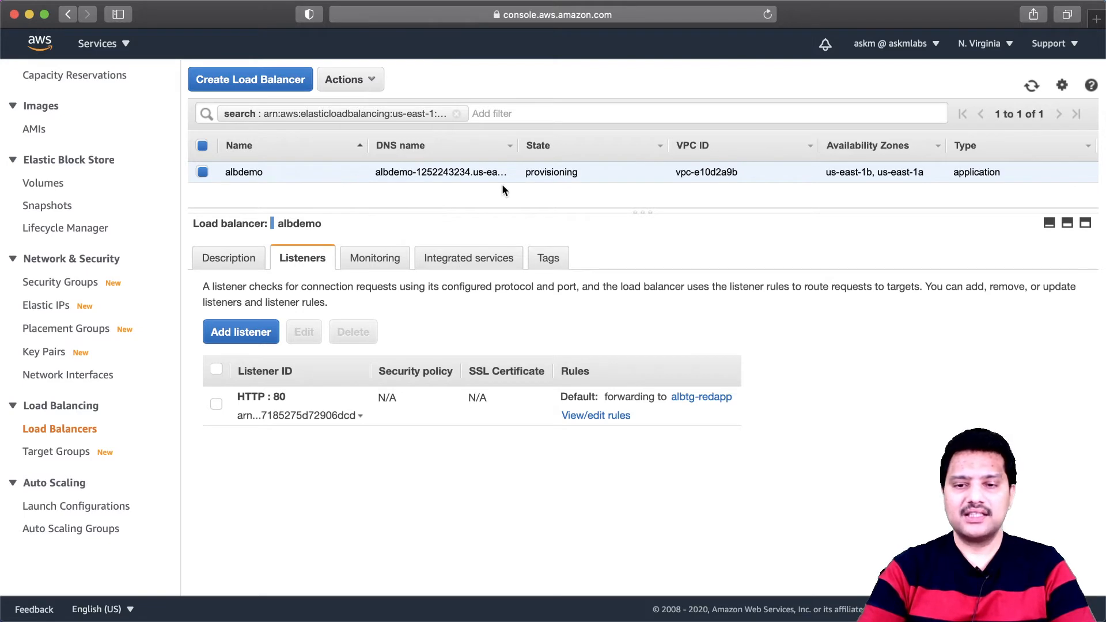
{"action": "left_click", "coordinate": [1032, 86]}
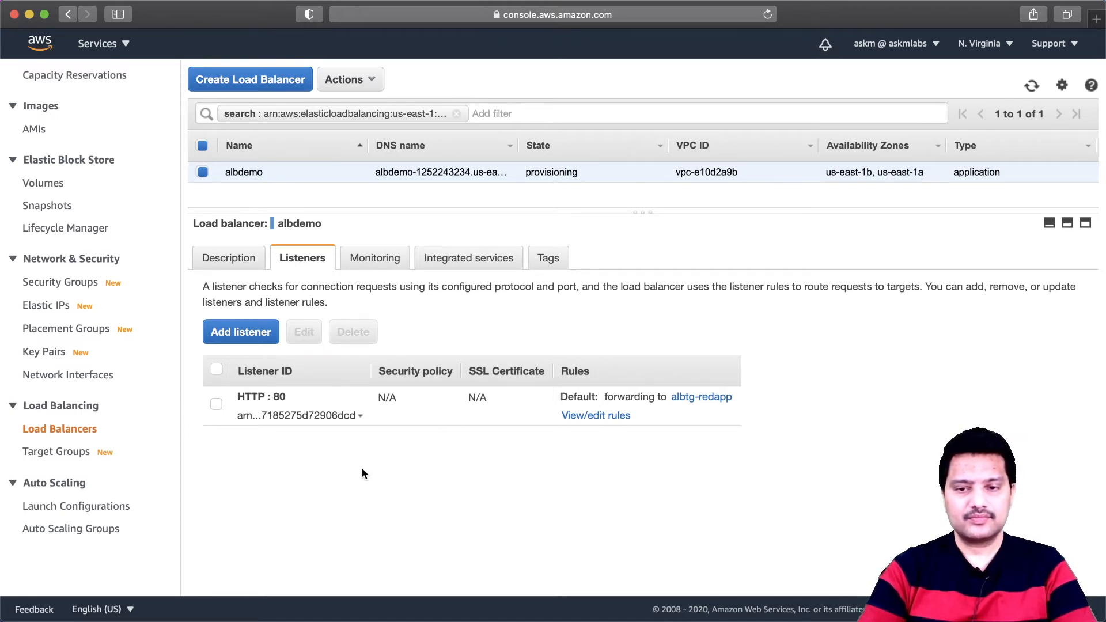
{"action": "left_click", "coordinate": [1031, 89]}
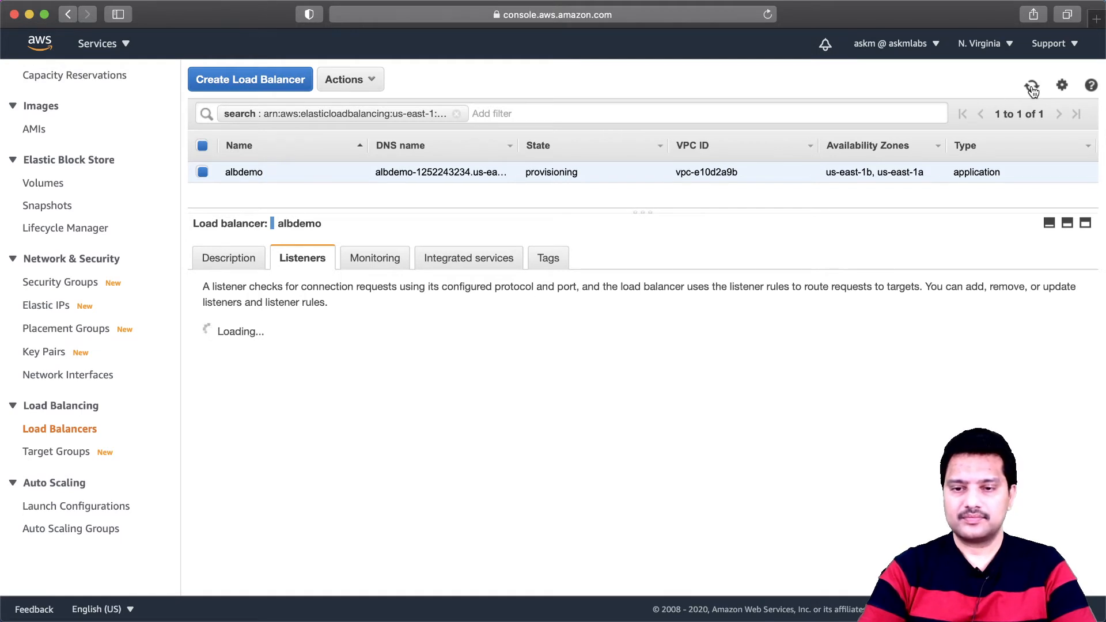
{"action": "left_click", "coordinate": [1032, 88]}
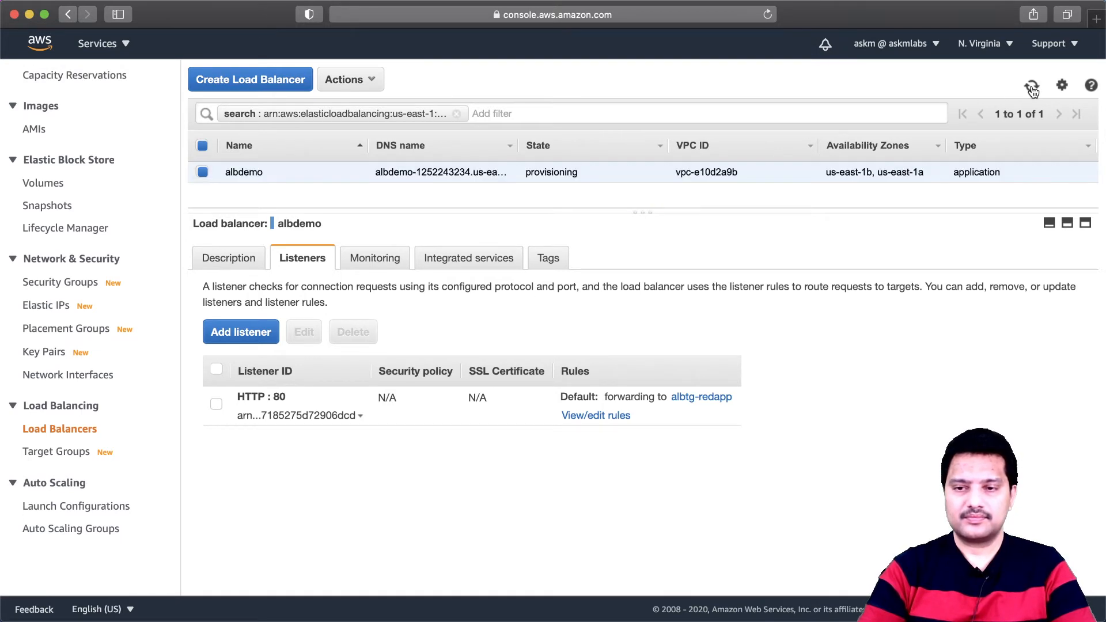
Refresh the load balancer list to check albdemo's state, and open its description showing the DNS name
{"action": "left_click", "coordinate": [1032, 89]}
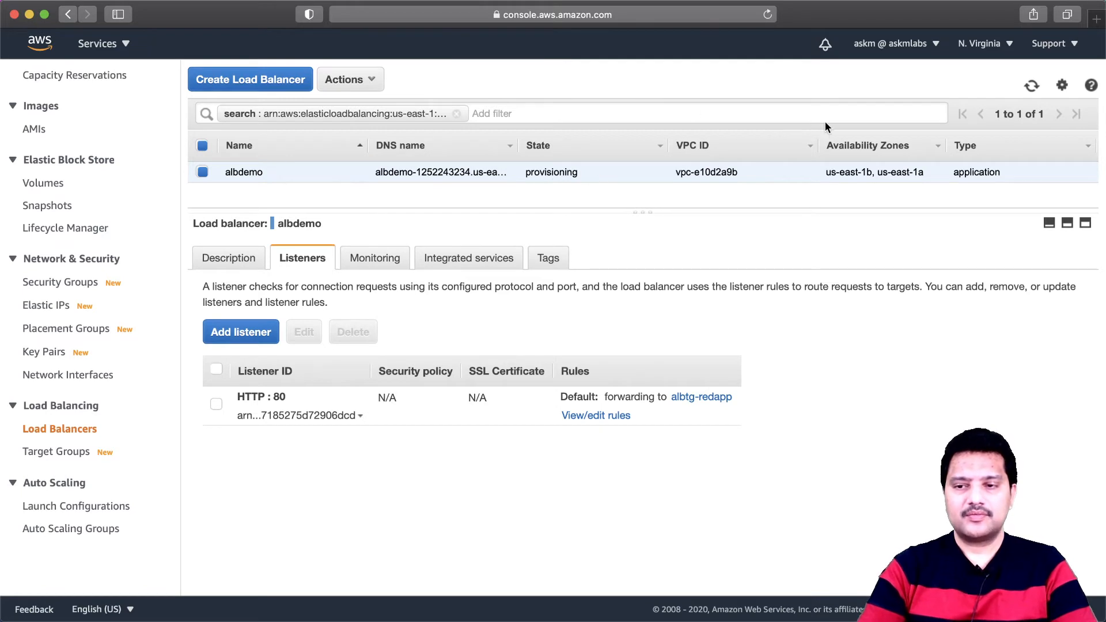
{"action": "left_click", "coordinate": [1032, 85]}
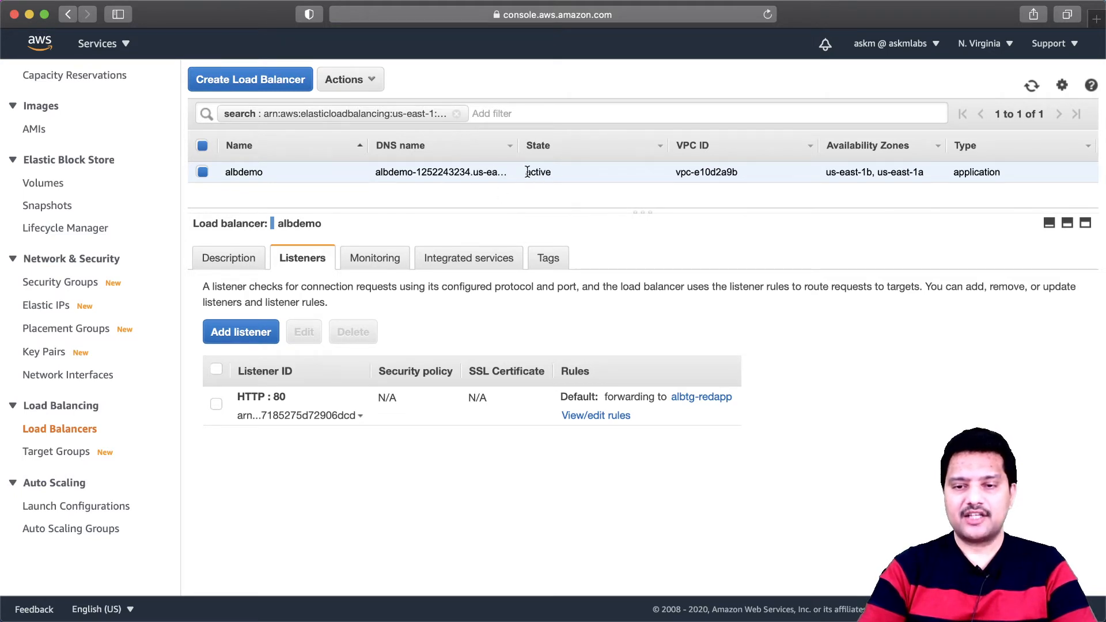
{"action": "left_click_drag", "start_coordinate": [525, 173], "coordinate": [557, 173]}
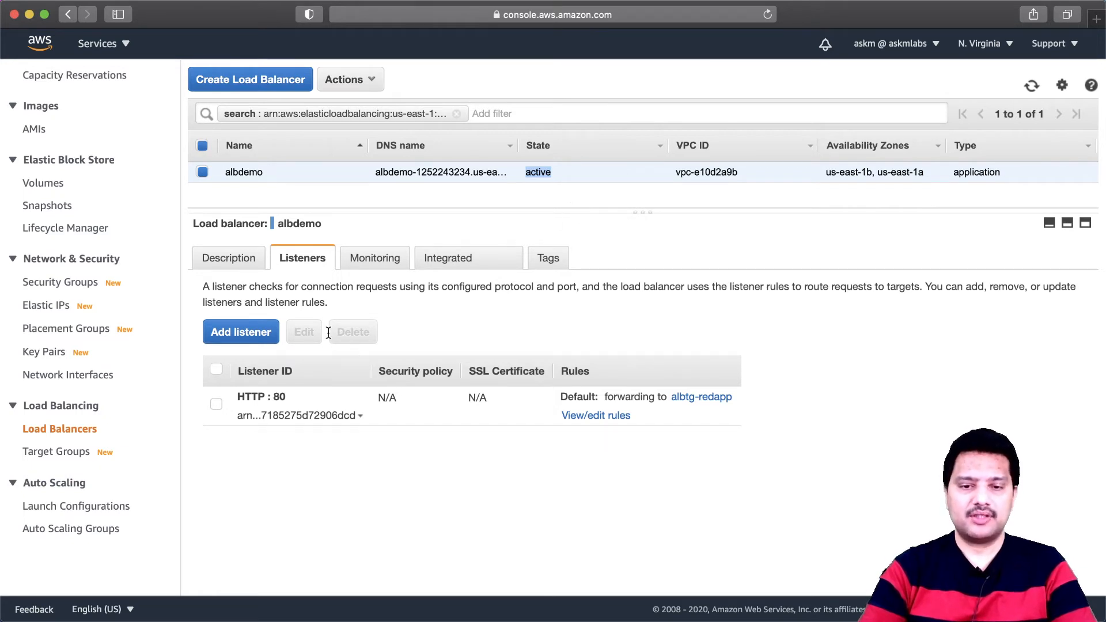
{"action": "left_click", "coordinate": [243, 264]}
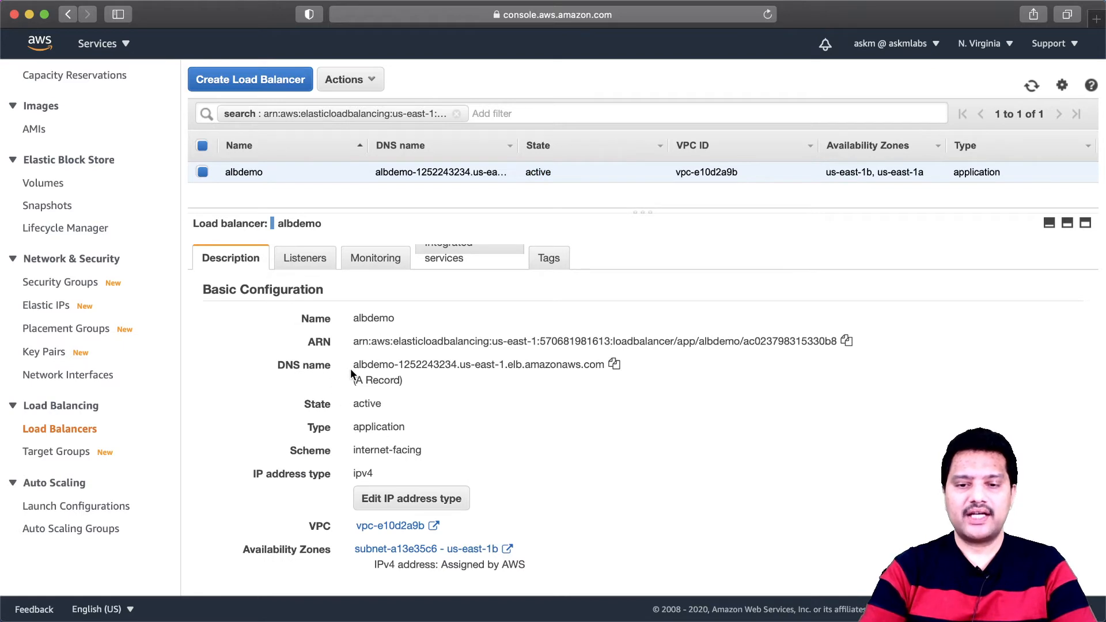
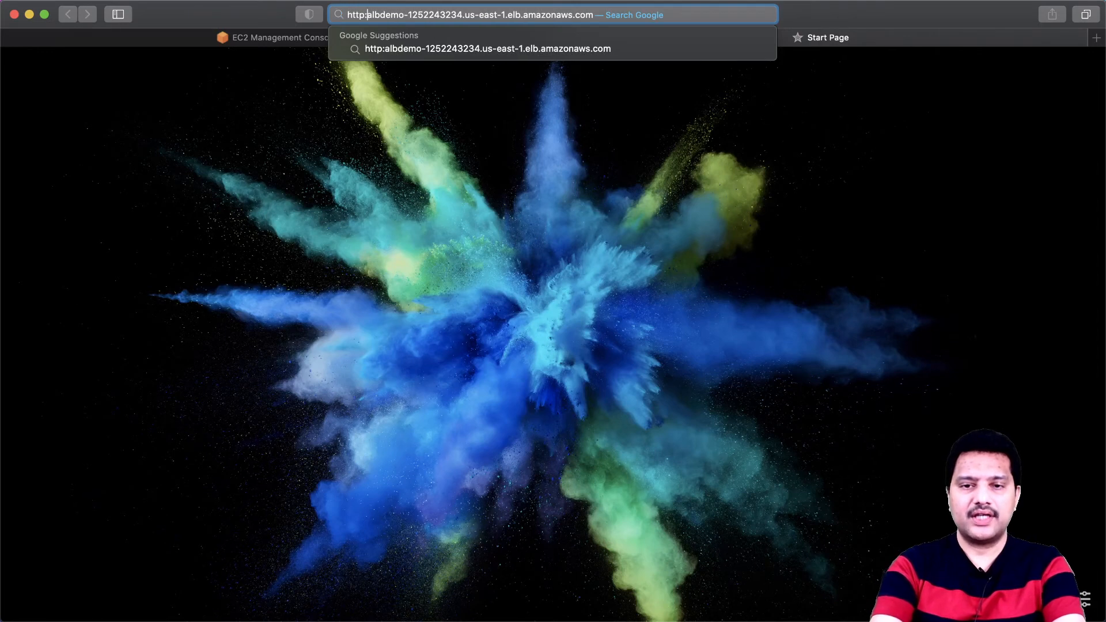
{"action": "type", "text": "//"}
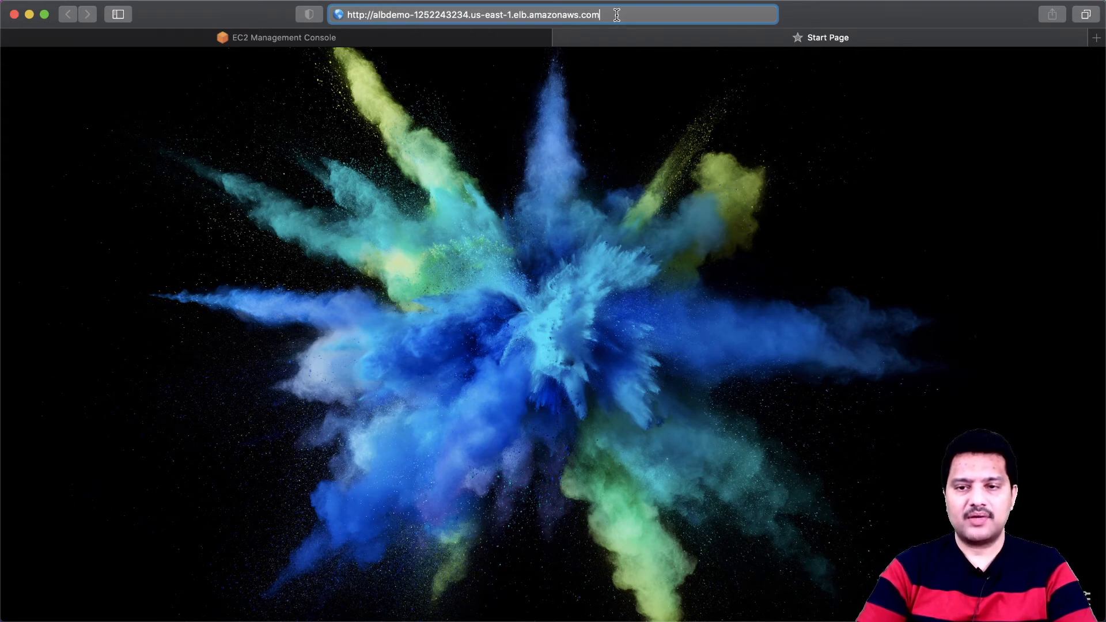
{"action": "key", "text": "Return"}
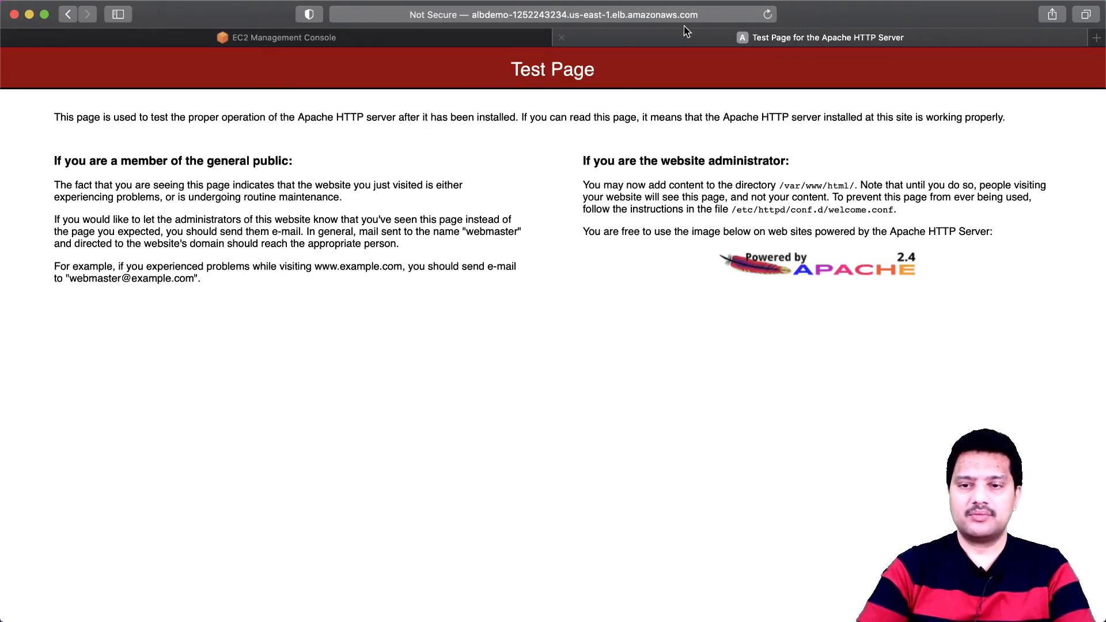
{"action": "left_click", "coordinate": [650, 16]}
{"action": "left_click", "coordinate": [649, 16]}
{"action": "type", "text": "/redapp"}
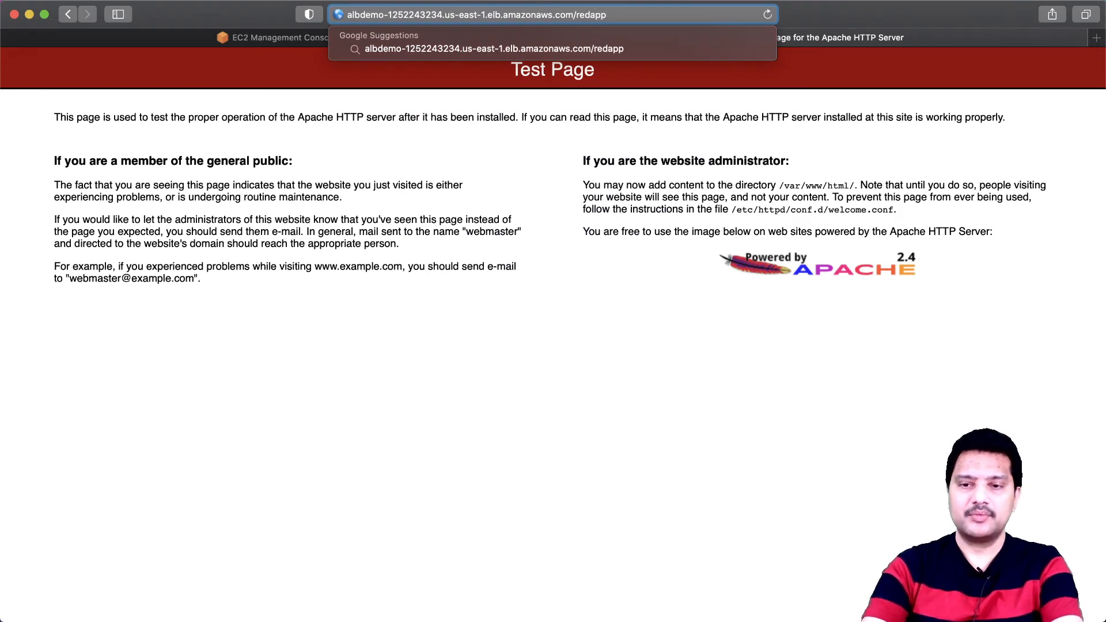
{"action": "key", "text": "Return"}
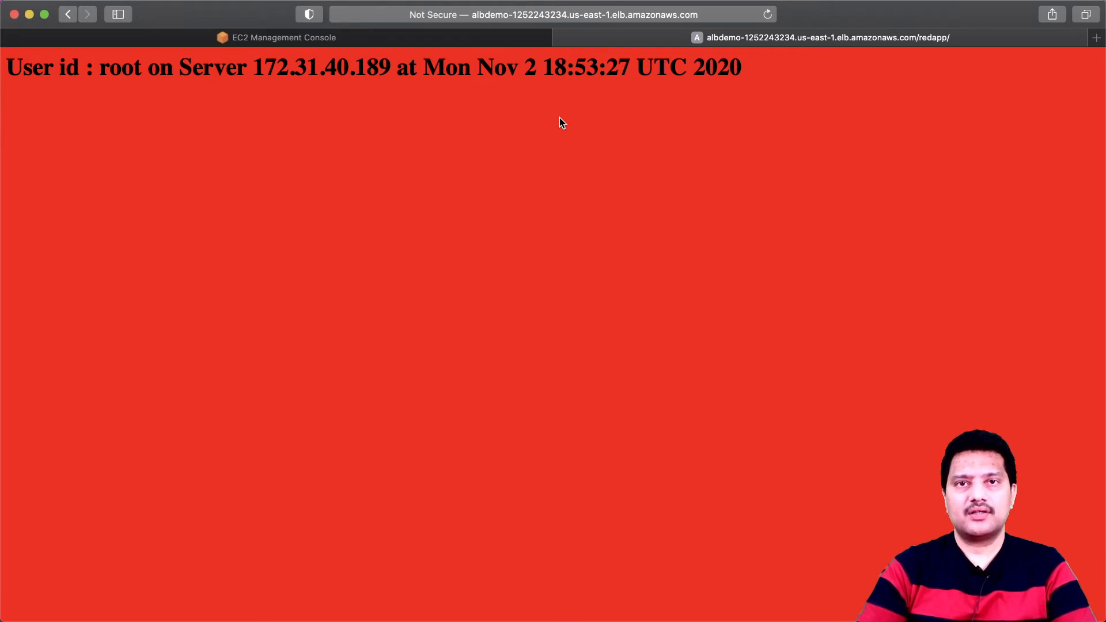
Reload the /redapp page repeatedly to check which server answers each request
{"action": "left_click", "coordinate": [624, 16]}
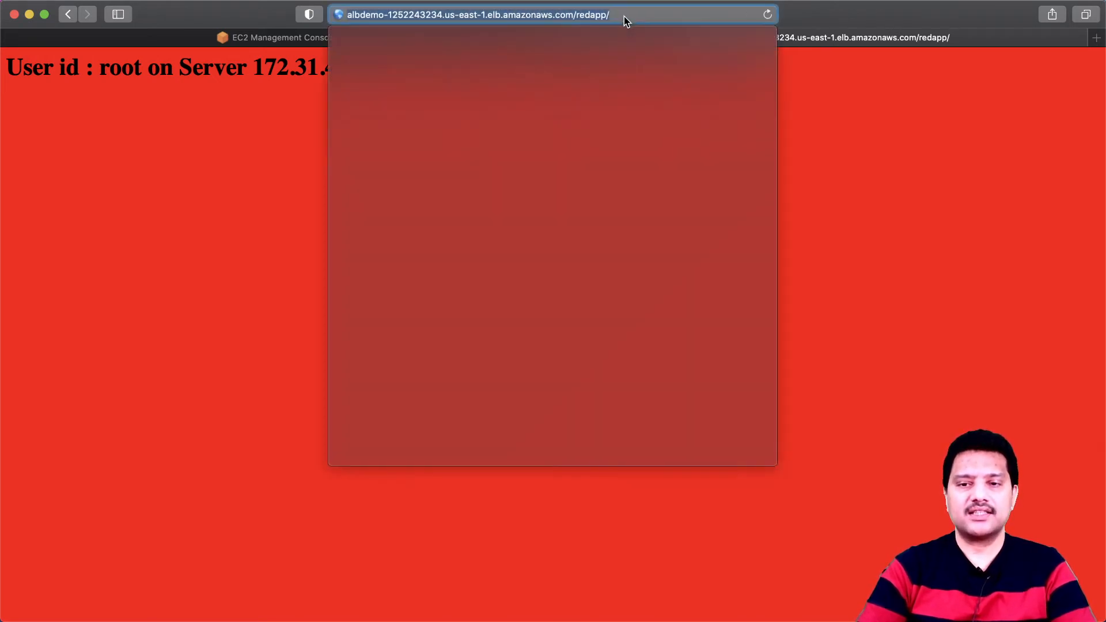
{"action": "key", "text": "Return"}
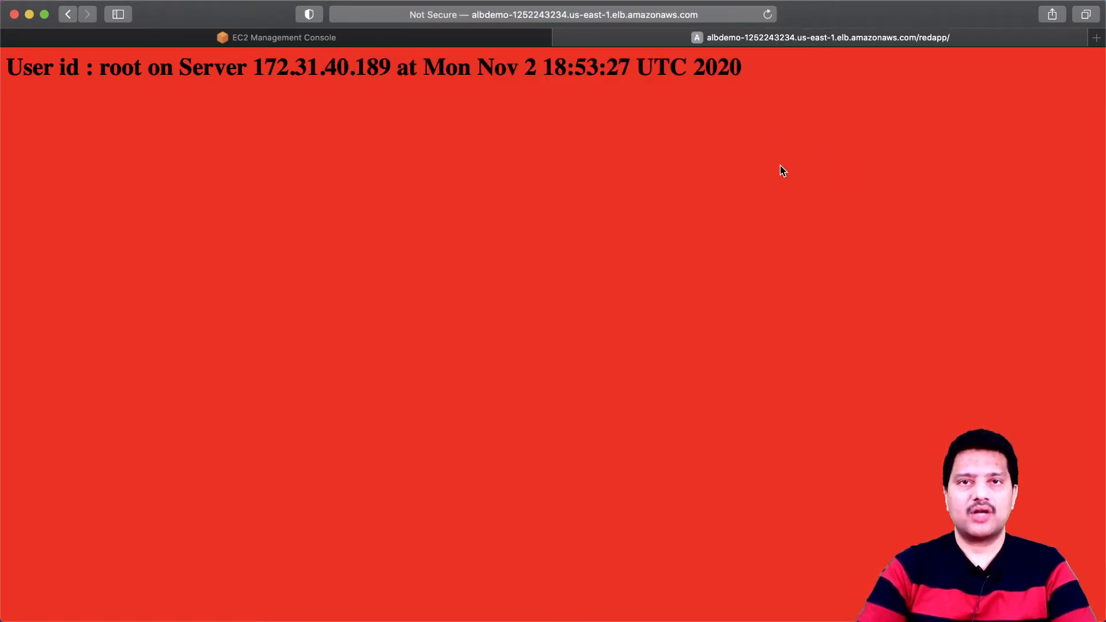
{"action": "left_click", "coordinate": [769, 15]}
{"action": "left_click", "coordinate": [770, 14]}
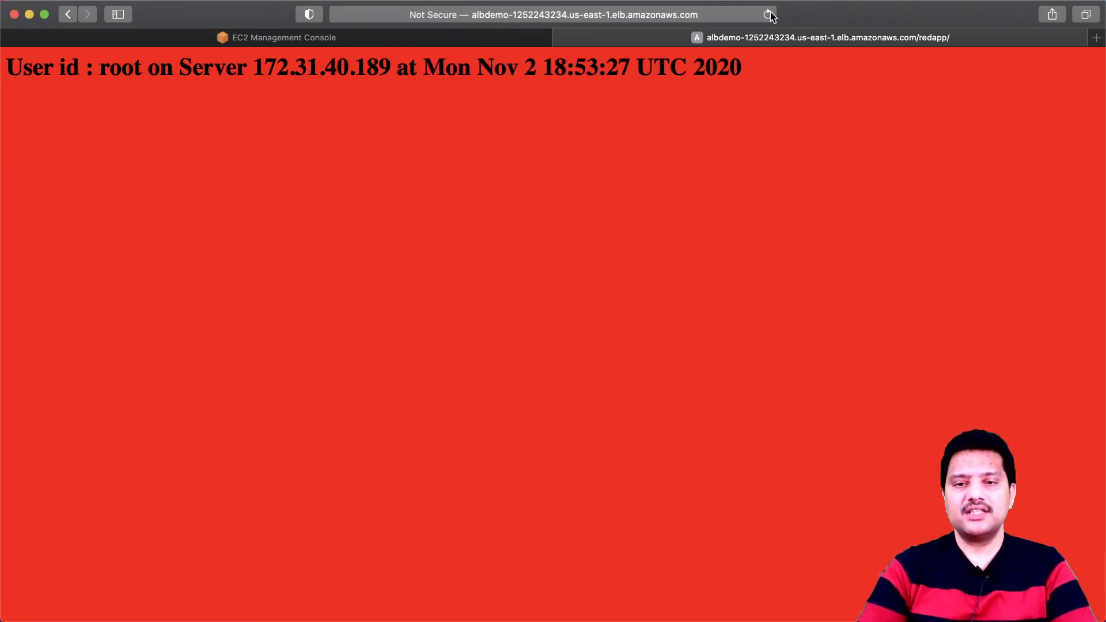
{"action": "left_click", "coordinate": [769, 15]}
{"action": "left_click", "coordinate": [770, 14]}
{"action": "left_click", "coordinate": [770, 14]}
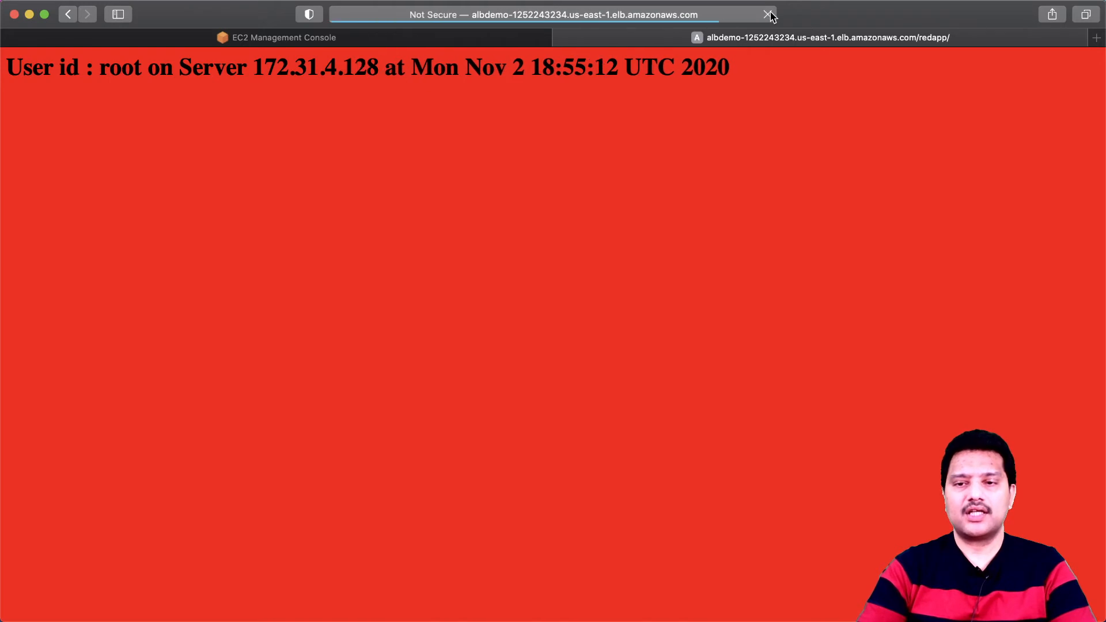
{"action": "left_click", "coordinate": [769, 14]}
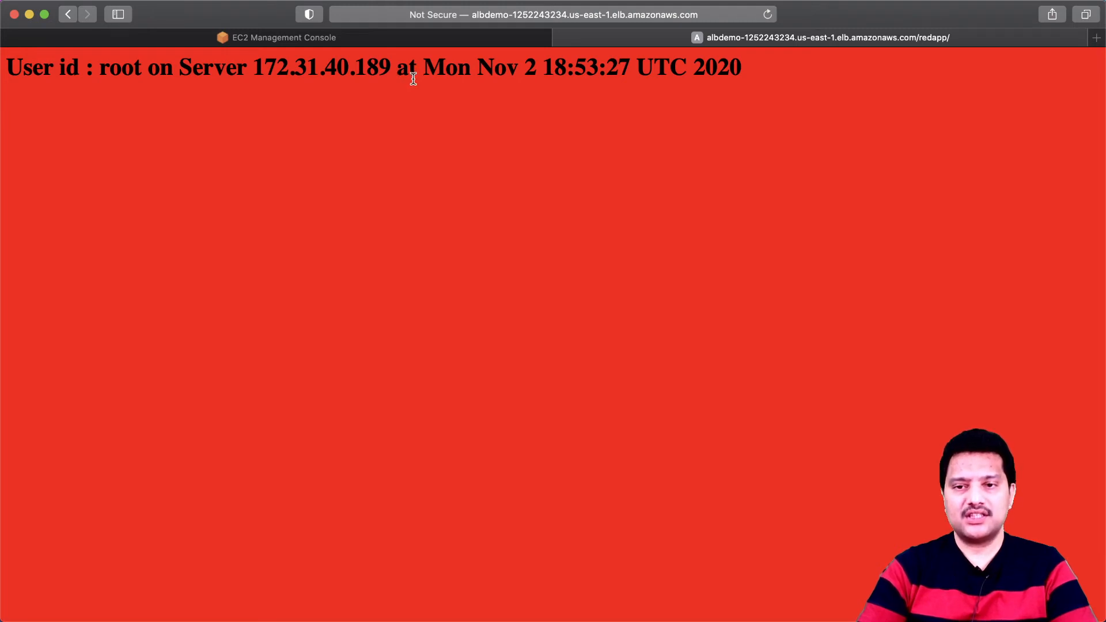
{"action": "left_click", "coordinate": [769, 15]}
{"action": "left_click", "coordinate": [772, 17]}
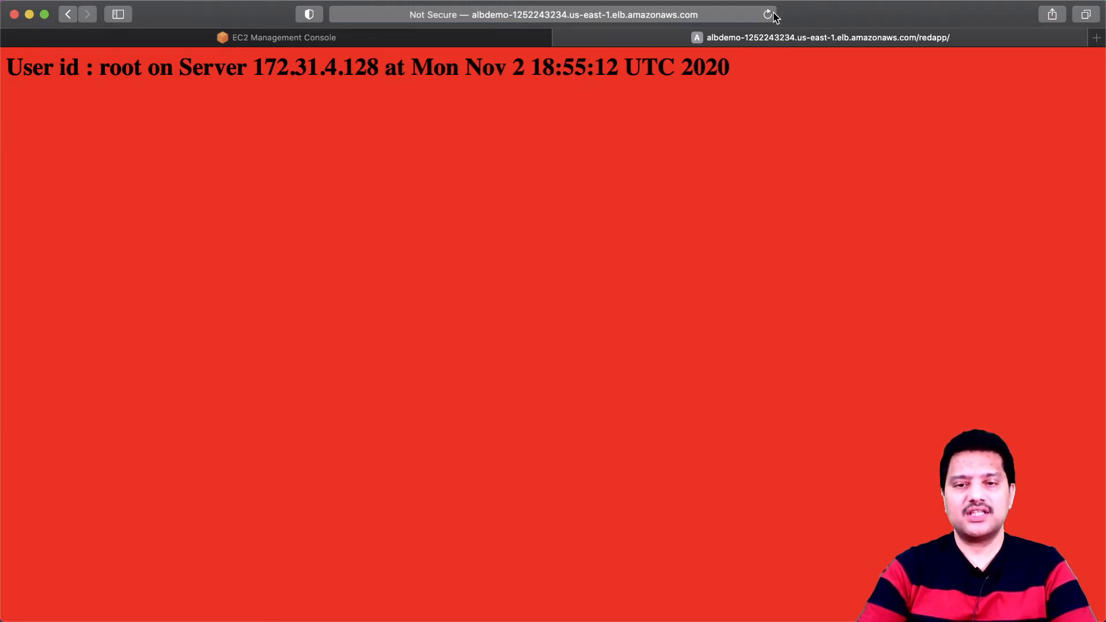
{"action": "left_click", "coordinate": [769, 15]}
{"action": "left_click", "coordinate": [768, 14]}
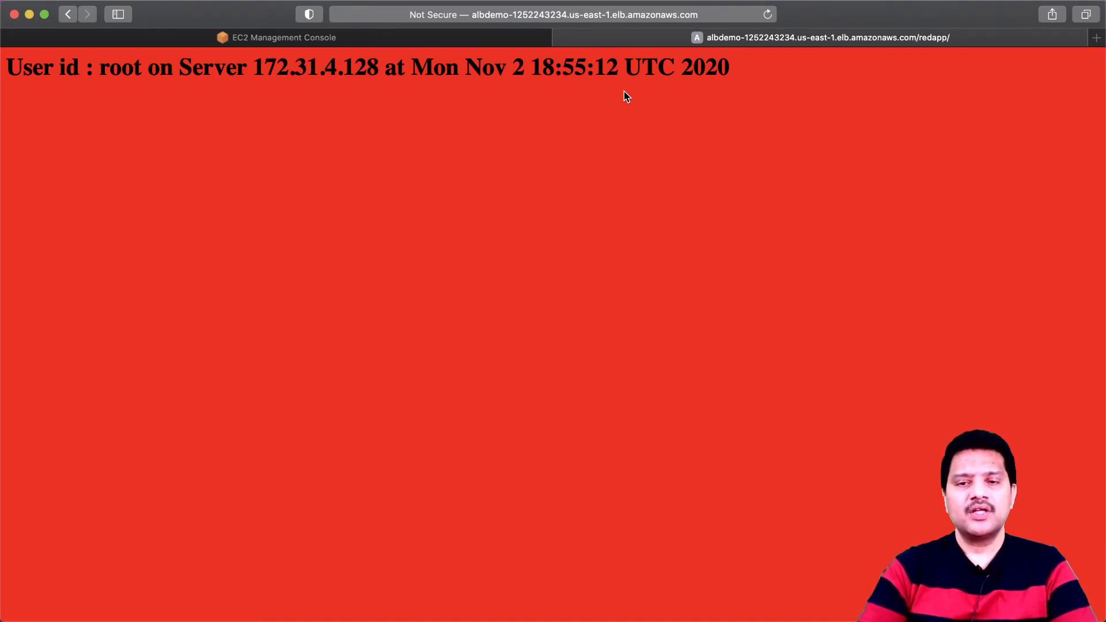
Replace the redapp path in the load balancer address with yapp/ and load that page
{"action": "left_click", "coordinate": [669, 13]}
{"action": "left_click", "coordinate": [622, 17]}
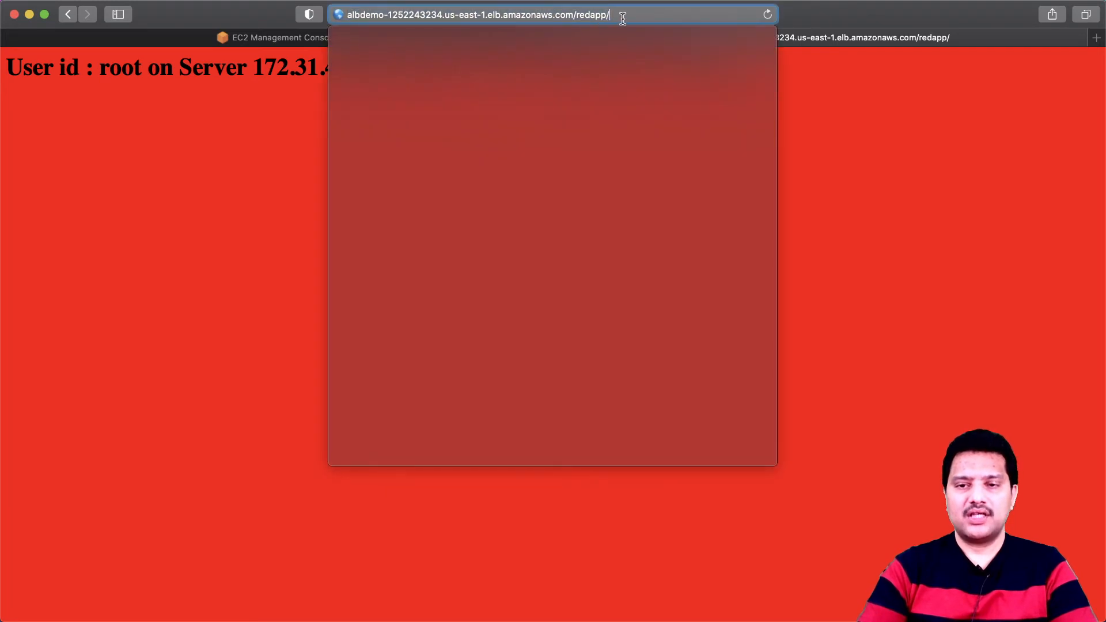
{"action": "key", "text": "BackSpace"}
{"action": "key", "text": "BackSpace"}
{"action": "key", "text": "BackSpace"}
{"action": "key", "text": "BackSpace"}
{"action": "key", "text": "BackSpace"}
{"action": "key", "text": "BackSpace"}
{"action": "key", "text": "BackSpace"}
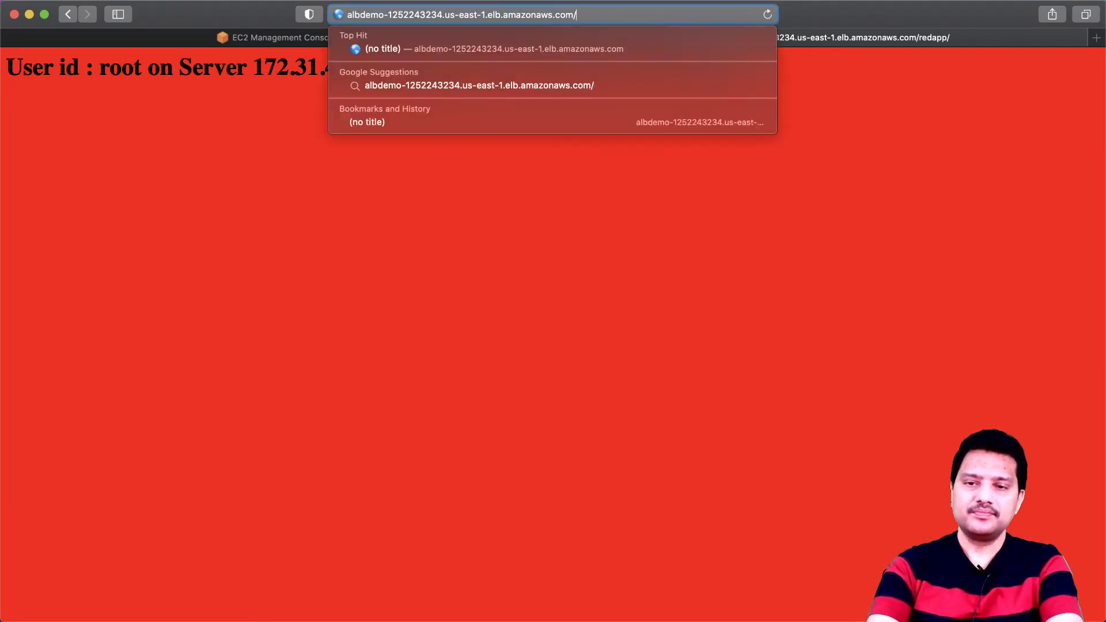
{"action": "type", "text": "yapp/"}
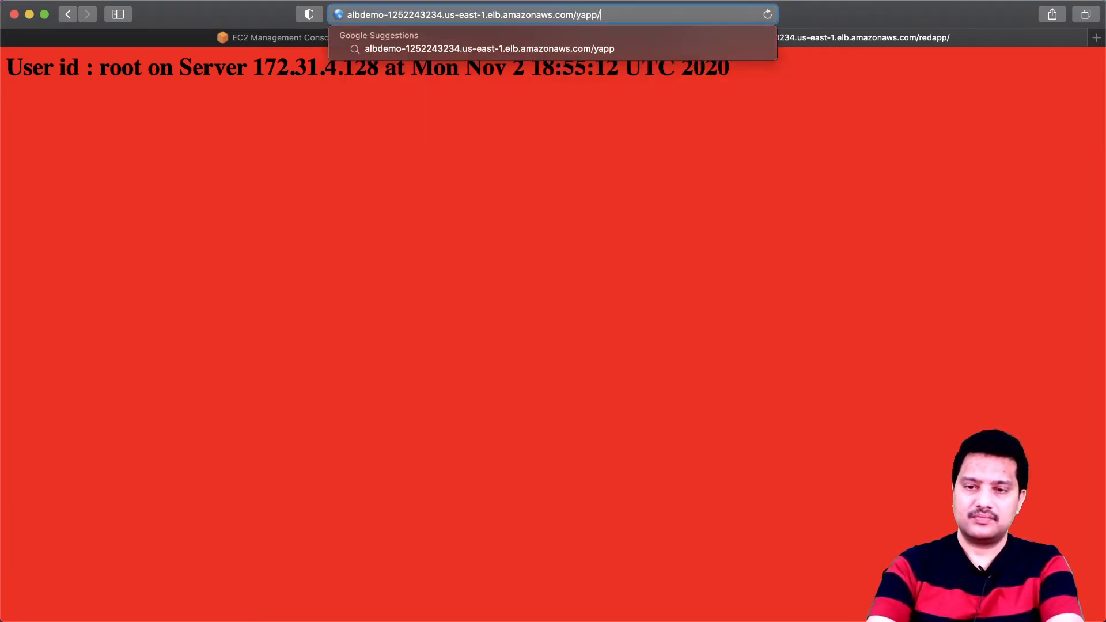
{"action": "key", "text": "Return"}
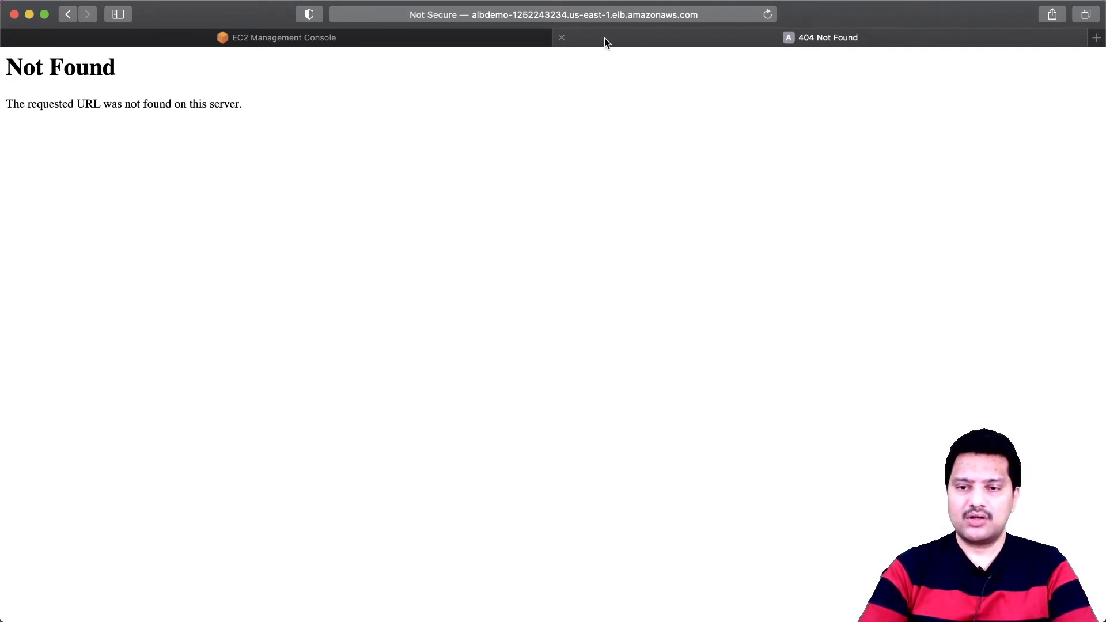
Close the test page and examine albdemo's basic configuration and listeners in the EC2 console
{"action": "left_click", "coordinate": [561, 39]}
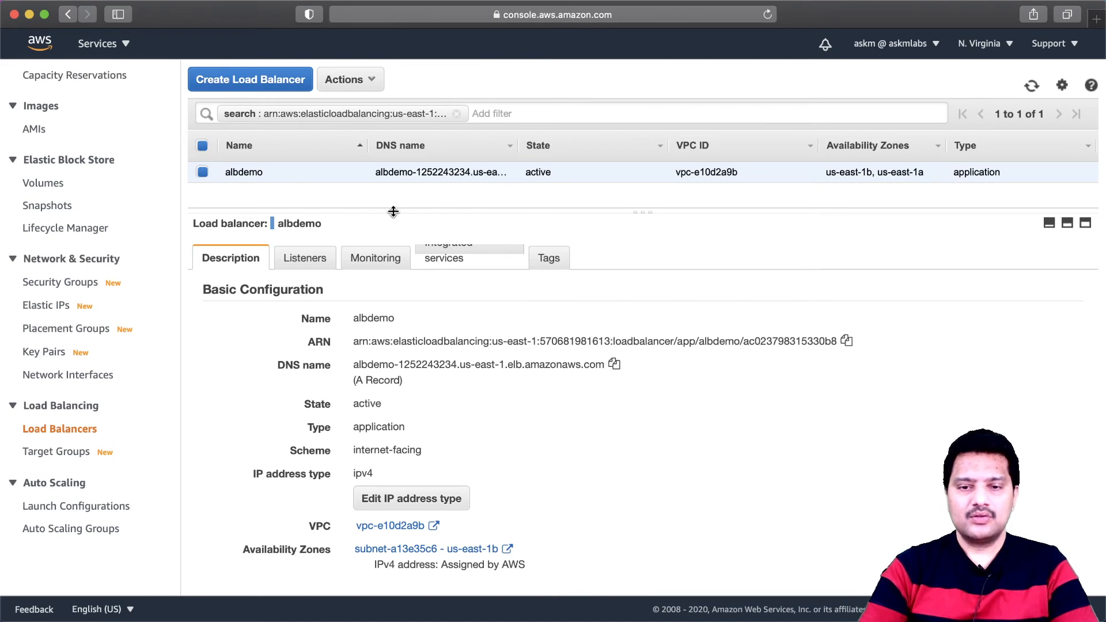
{"action": "scroll", "coordinate": [390, 376], "scroll_direction": "down", "scroll_amount": 2}
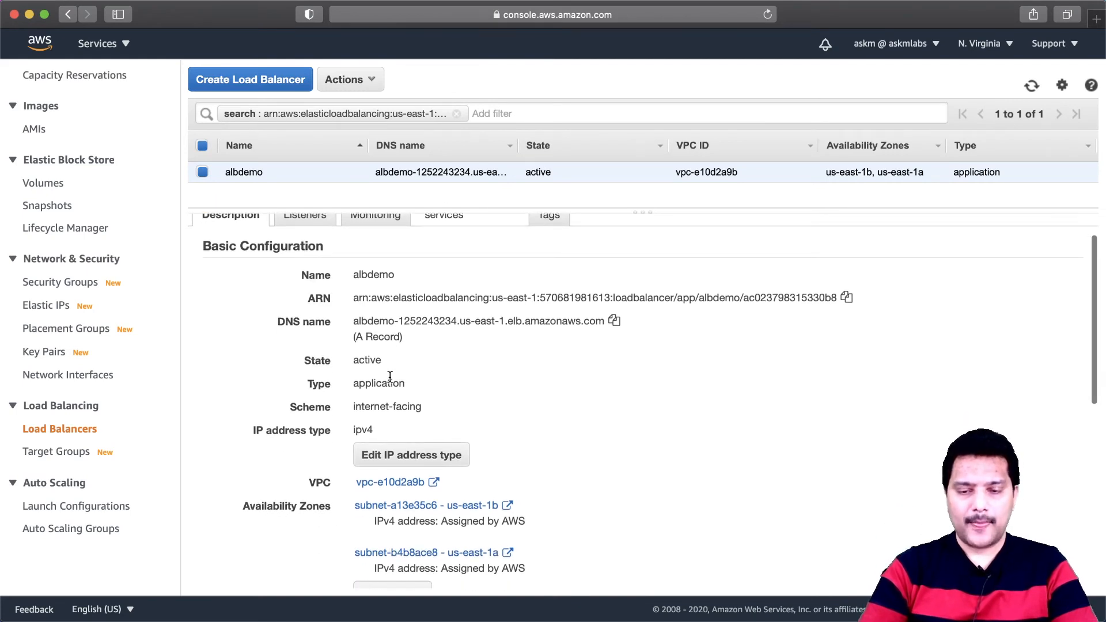
{"action": "scroll", "coordinate": [482, 386], "scroll_direction": "down", "scroll_amount": 1}
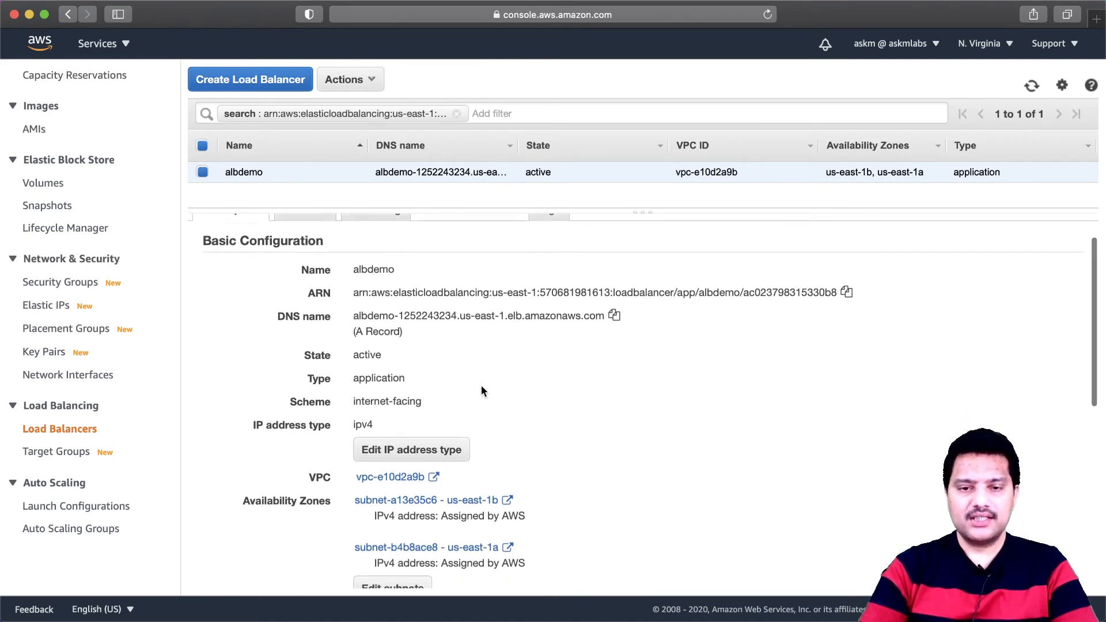
{"action": "scroll", "coordinate": [481, 391], "scroll_direction": "down", "scroll_amount": 3}
{"action": "scroll", "coordinate": [465, 381], "scroll_direction": "up", "scroll_amount": 4}
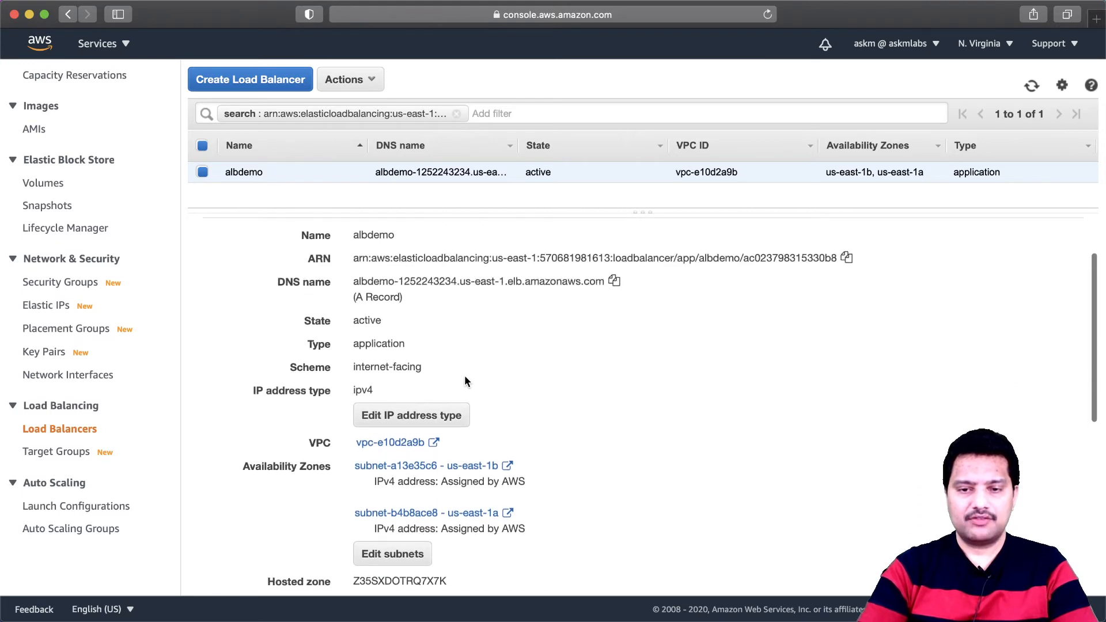
{"action": "scroll", "coordinate": [465, 381], "scroll_direction": "up", "scroll_amount": 1}
{"action": "scroll", "coordinate": [305, 224], "scroll_direction": "up", "scroll_amount": 3}
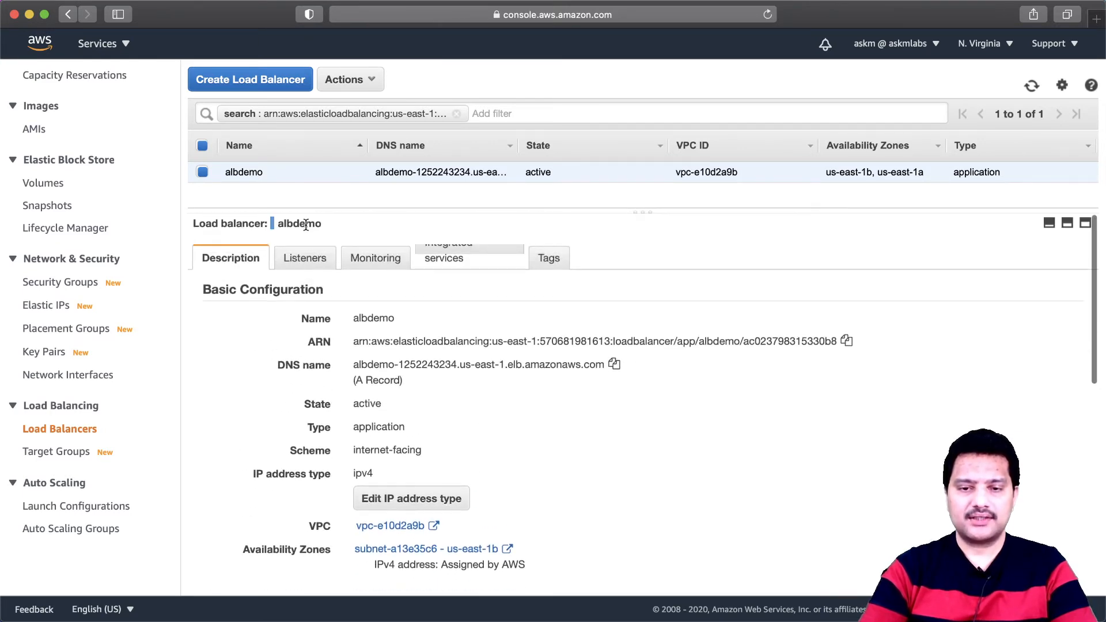
{"action": "left_click", "coordinate": [305, 260]}
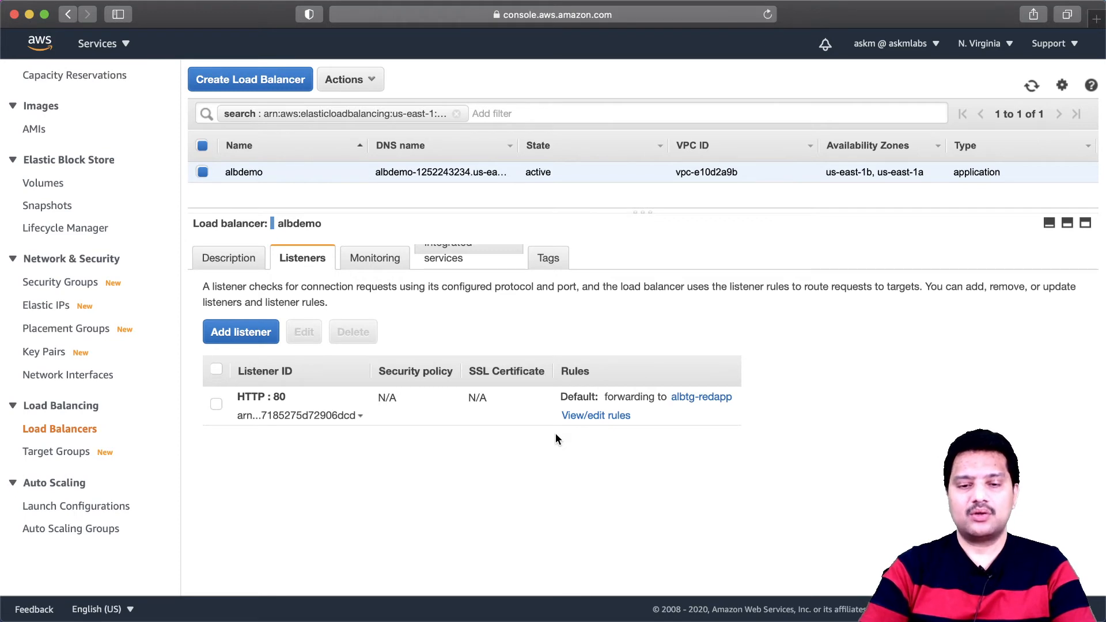
Examine the albtg-redapp target group's details and the health status of its registered targets
{"action": "left_click", "coordinate": [72, 456]}
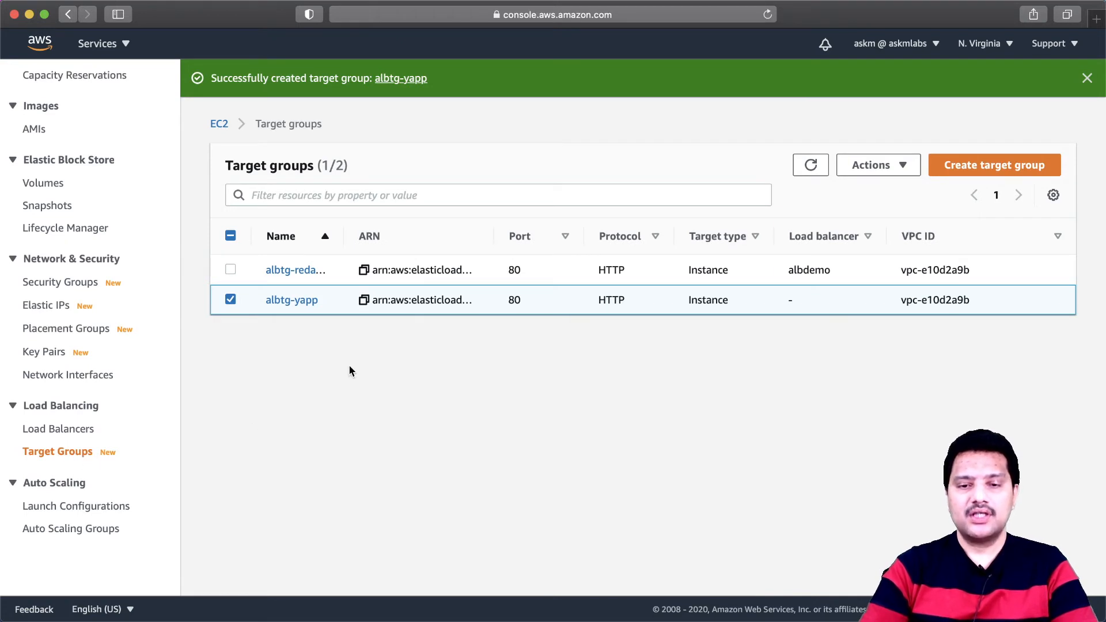
{"action": "left_click", "coordinate": [306, 271]}
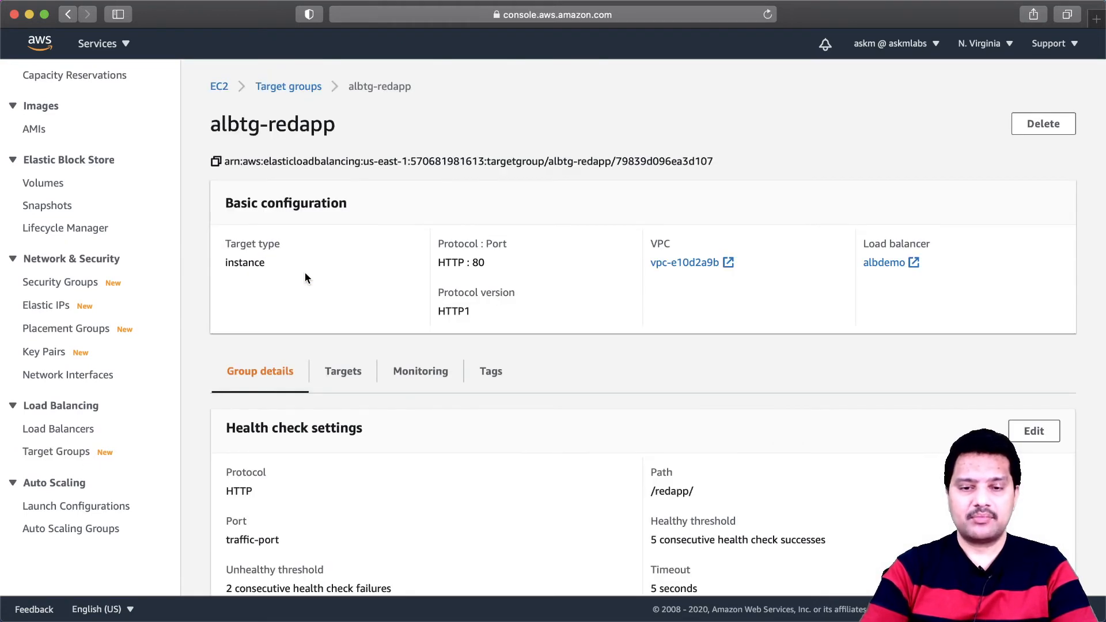
{"action": "scroll", "coordinate": [499, 375], "scroll_direction": "down", "scroll_amount": 2}
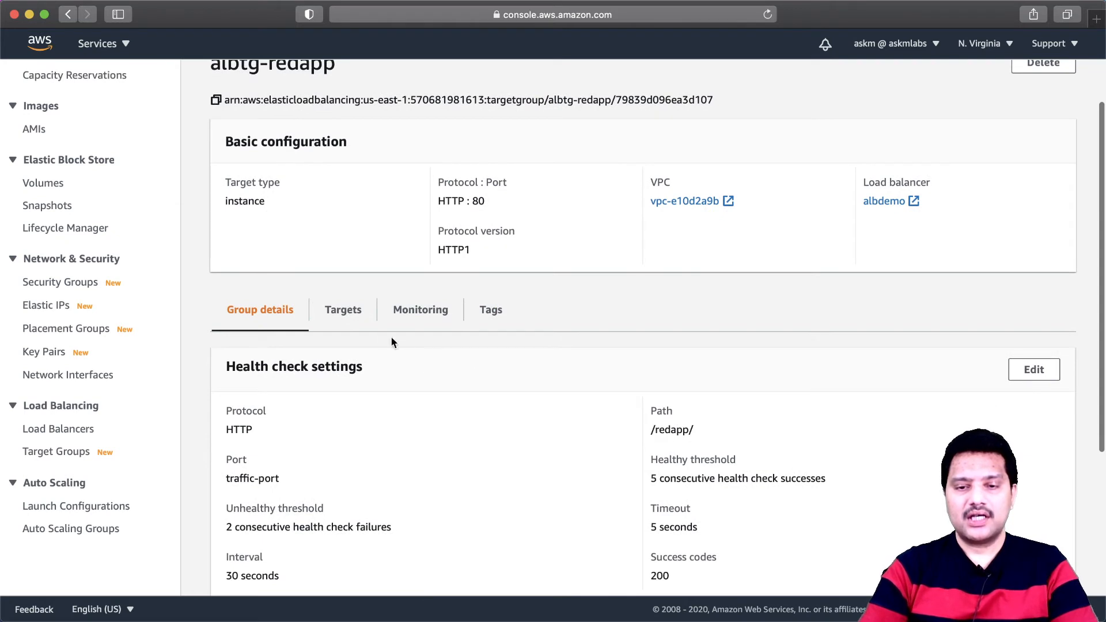
{"action": "left_click", "coordinate": [351, 316]}
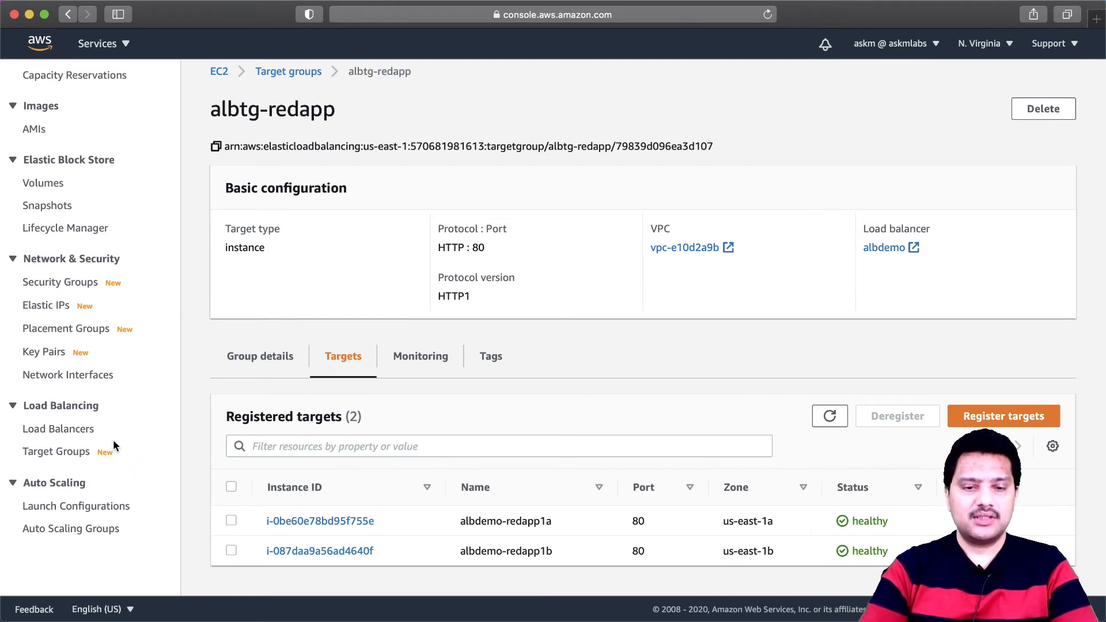
Examine the albtg-yapp target group's details and the status of its registered targets
{"action": "left_click", "coordinate": [73, 453]}
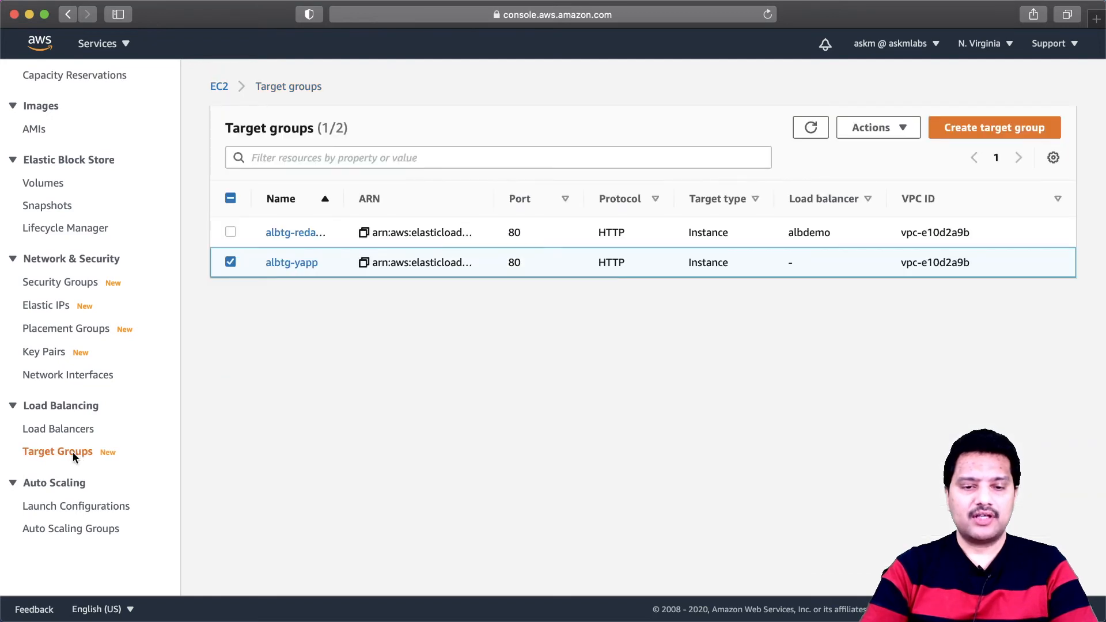
{"action": "left_click", "coordinate": [299, 263]}
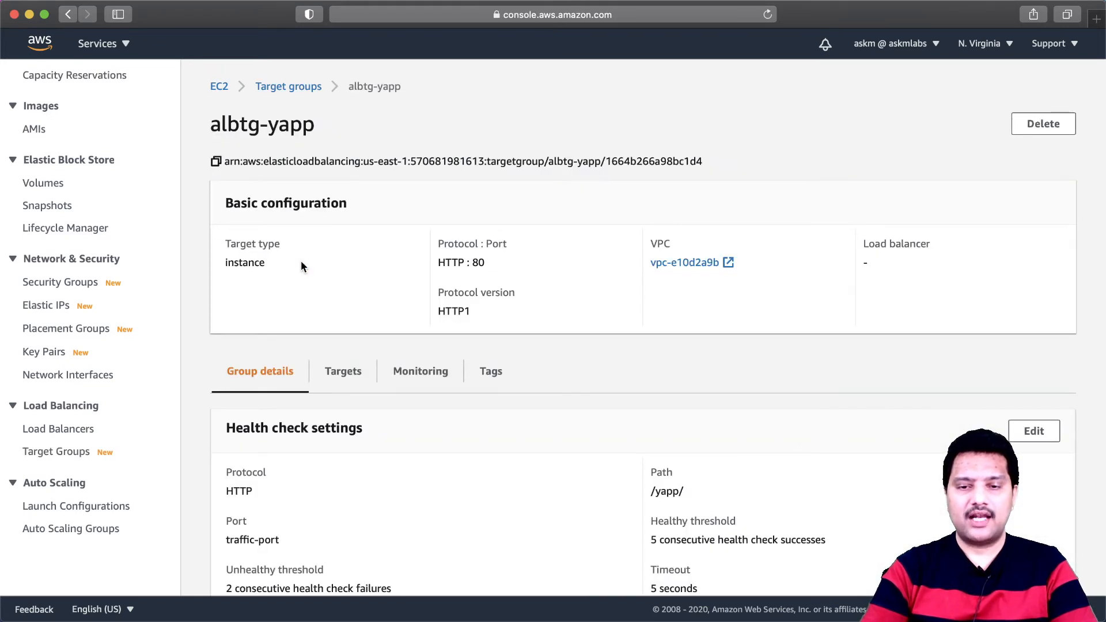
{"action": "left_click", "coordinate": [344, 373]}
{"action": "scroll", "coordinate": [493, 428], "scroll_direction": "down", "scroll_amount": 1}
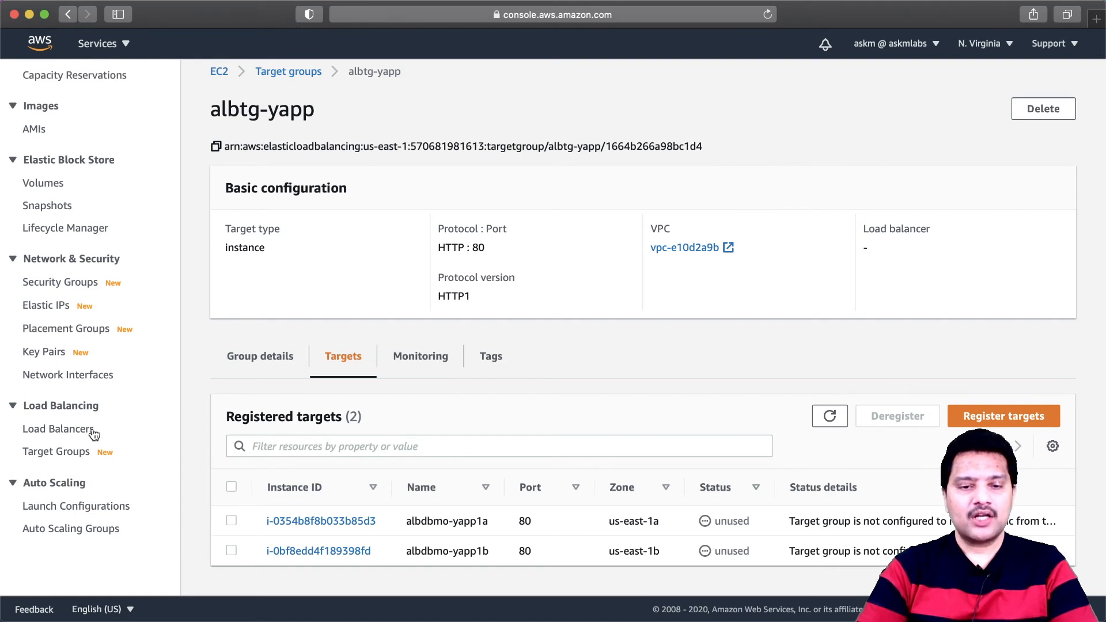
Open the rules of albdemo's HTTP:80 listener and insert a new rule above the default action
{"action": "left_click", "coordinate": [70, 436]}
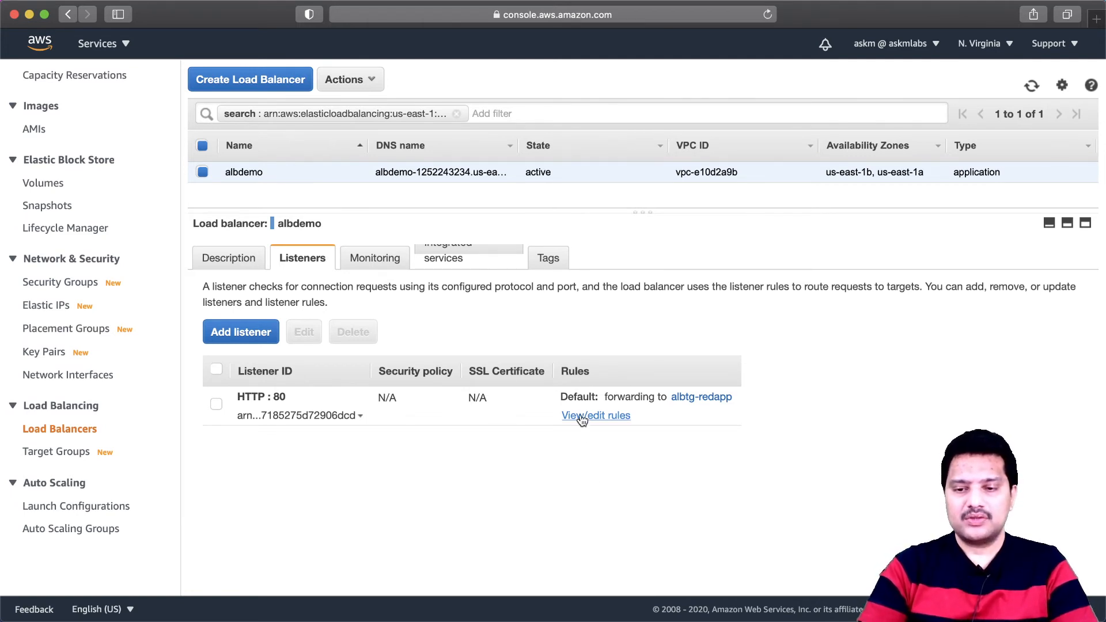
{"action": "left_click", "coordinate": [615, 417]}
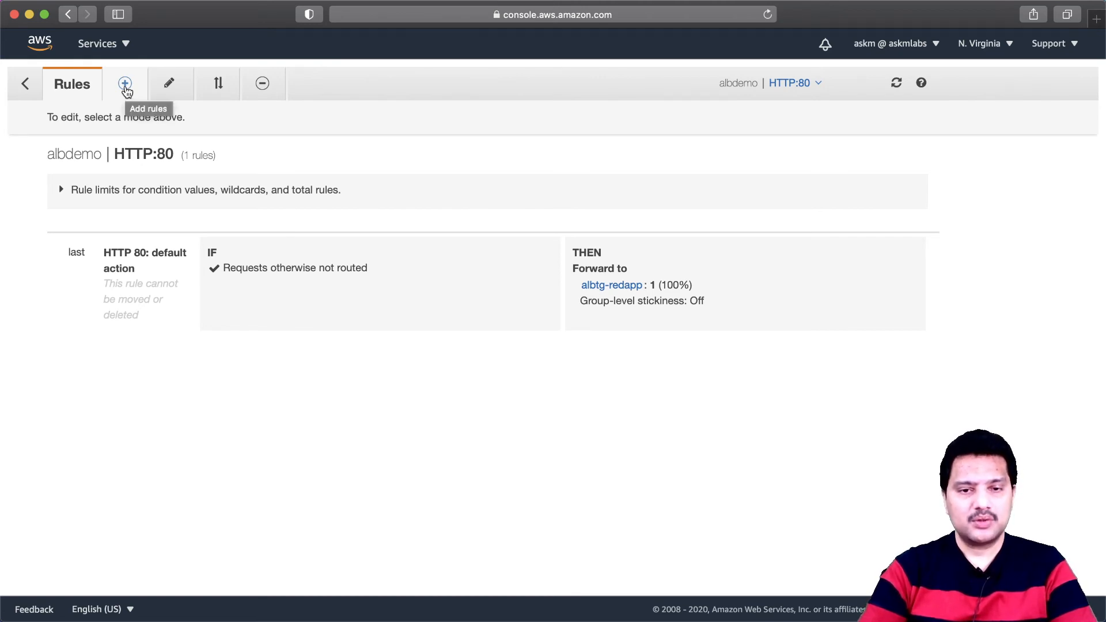
{"action": "left_click", "coordinate": [125, 86]}
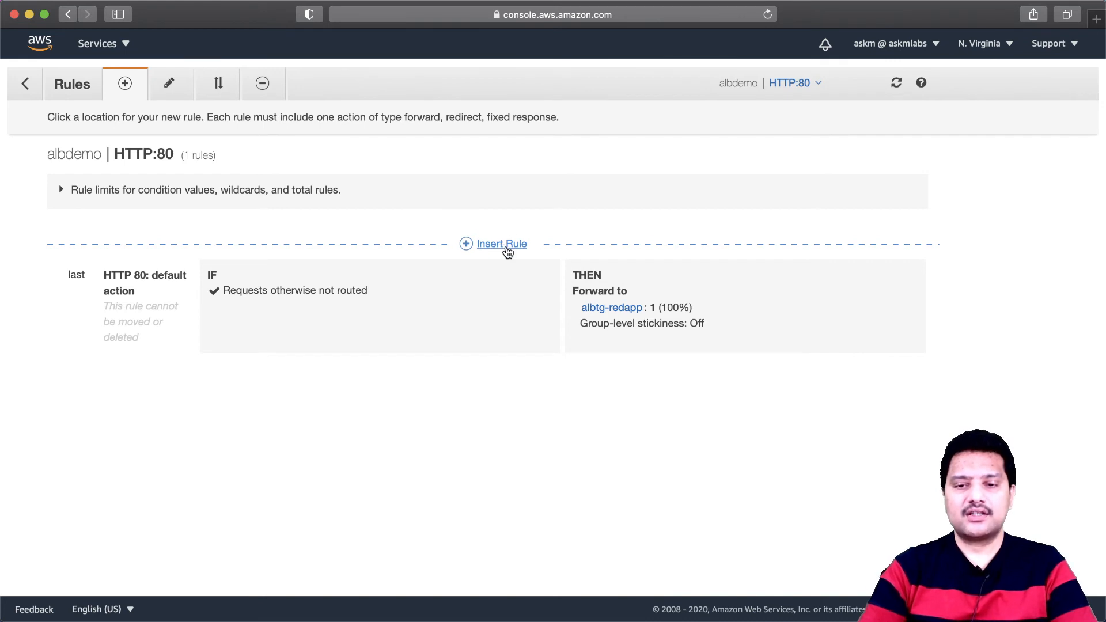
{"action": "left_click", "coordinate": [501, 244]}
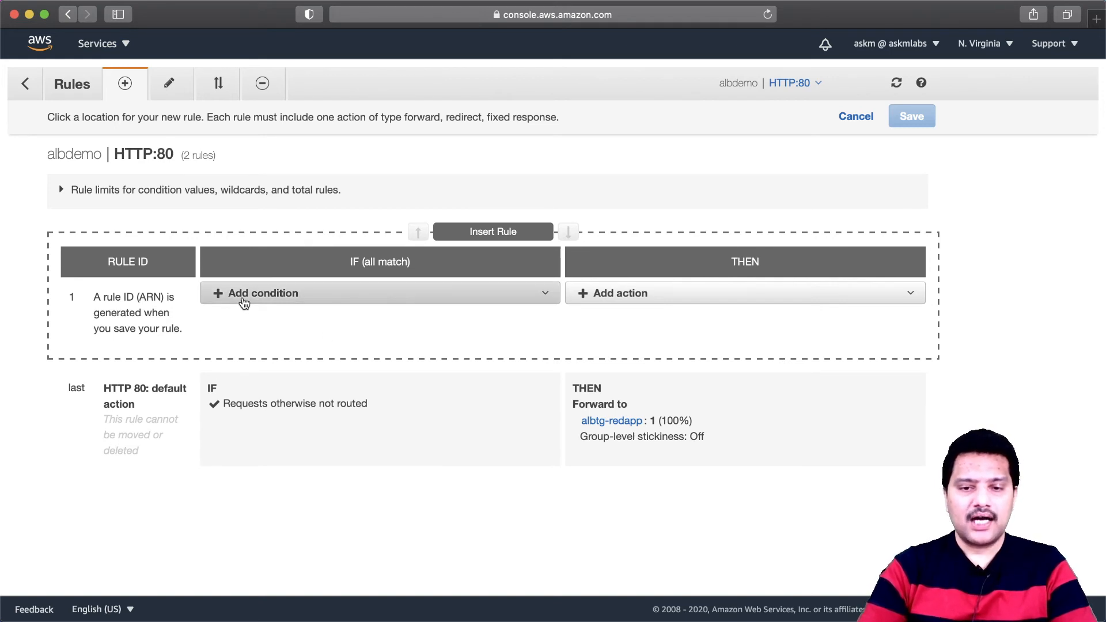
Add a path condition with the value /redapp/* to the new rule
{"action": "left_click", "coordinate": [256, 297]}
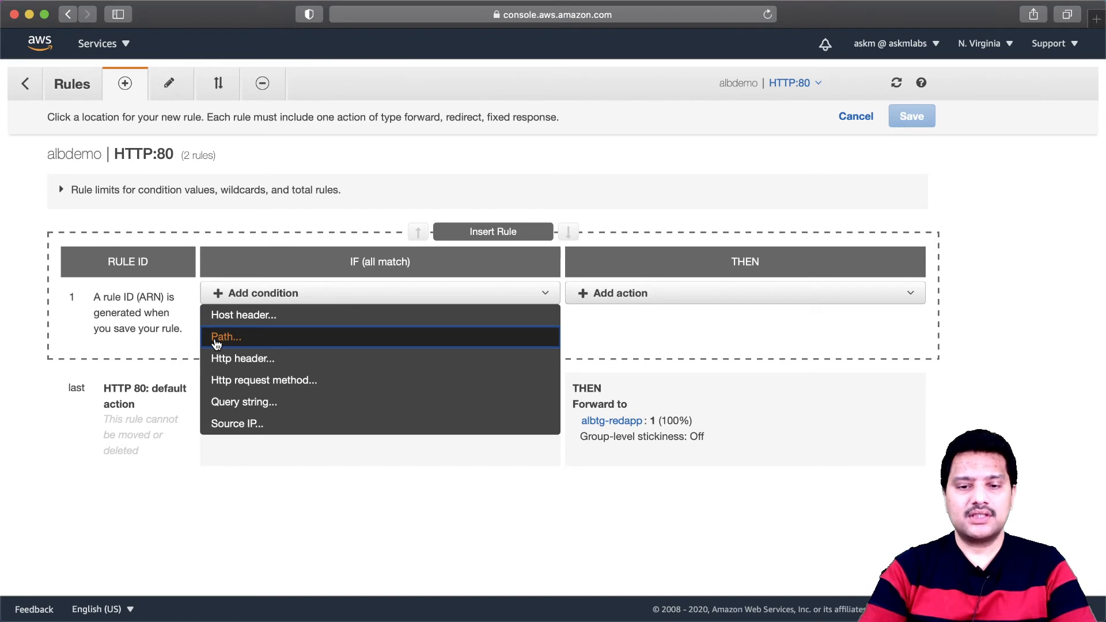
{"action": "left_click", "coordinate": [225, 340]}
{"action": "left_click", "coordinate": [259, 329]}
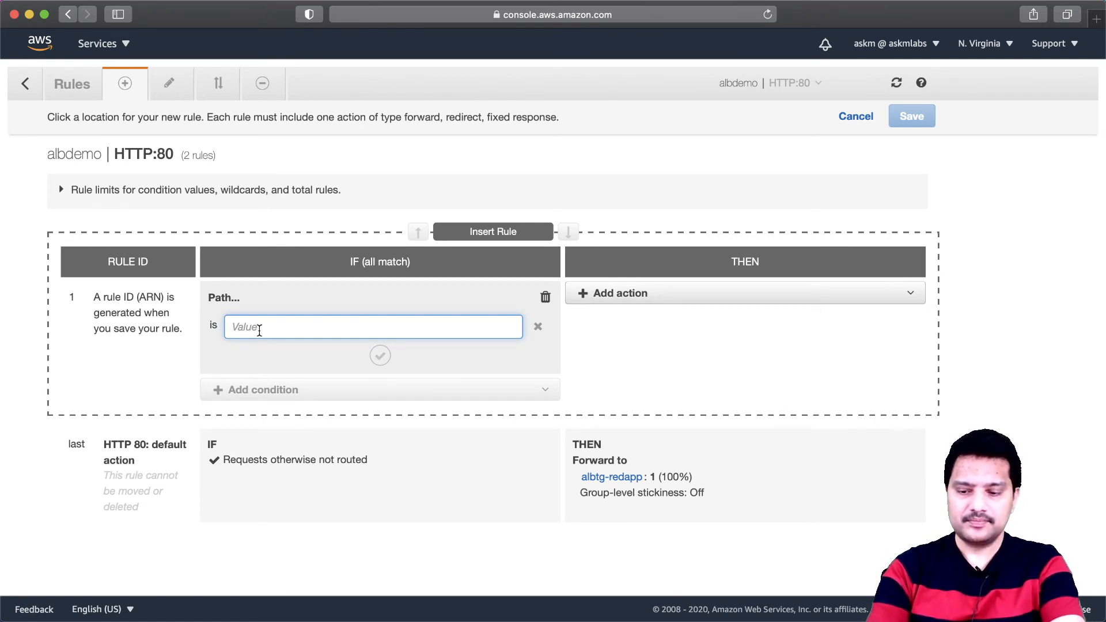
{"action": "type", "text": "/"}
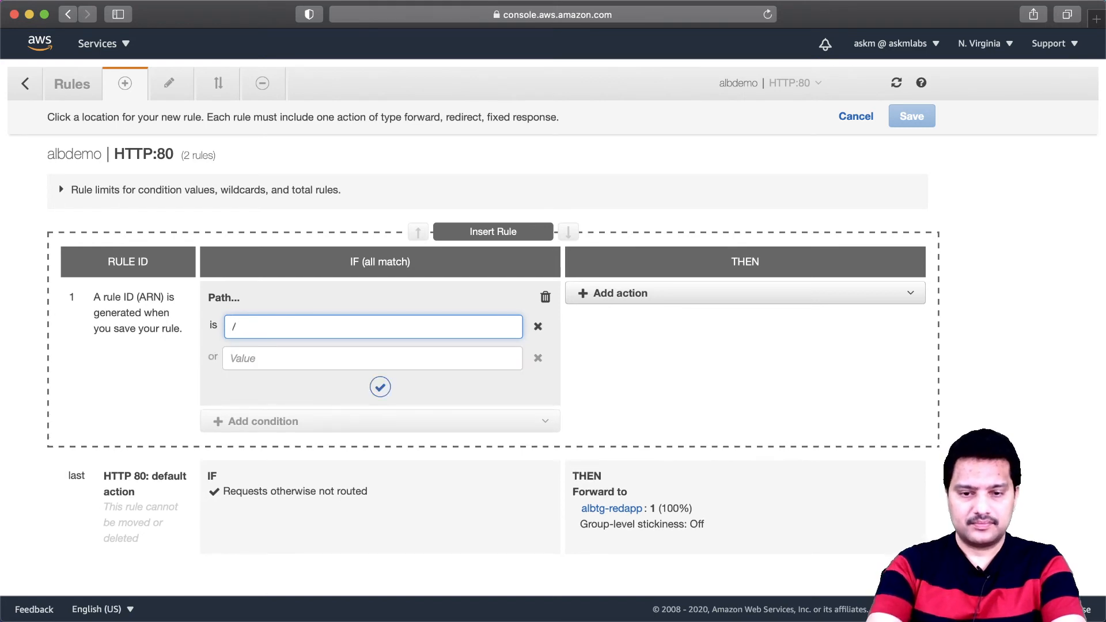
{"action": "type", "text": "redapp/"}
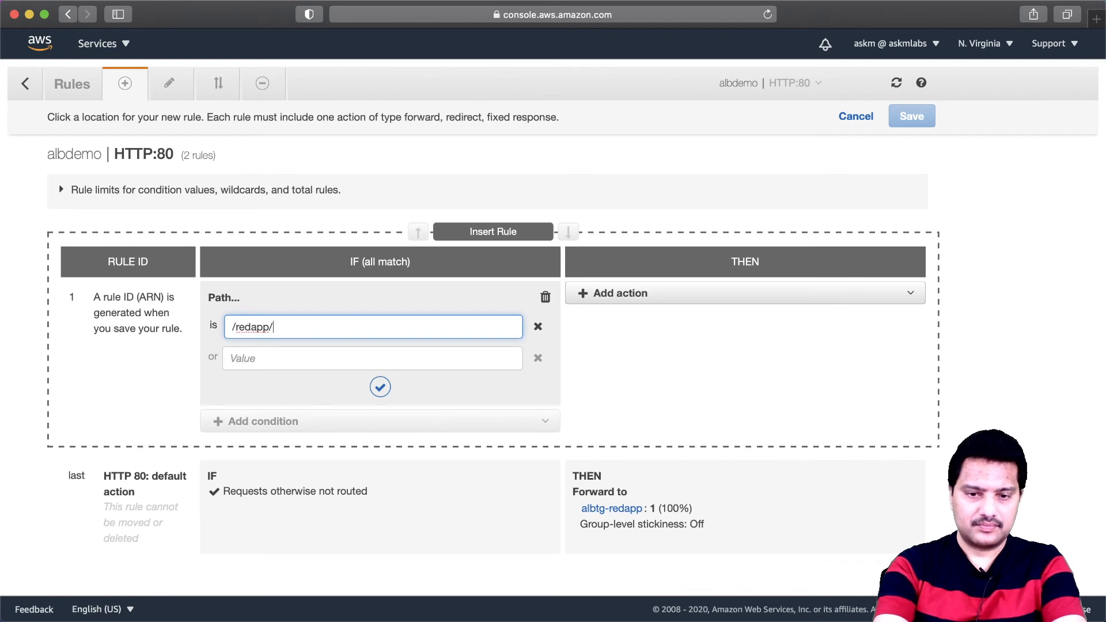
{"action": "key", "text": "BackSpace"}
{"action": "key", "text": "BackSpace"}
{"action": "key", "text": "BackSpace"}
{"action": "key", "text": "BackSpace"}
{"action": "key", "text": "BackSpace"}
{"action": "key", "text": "BackSpace"}
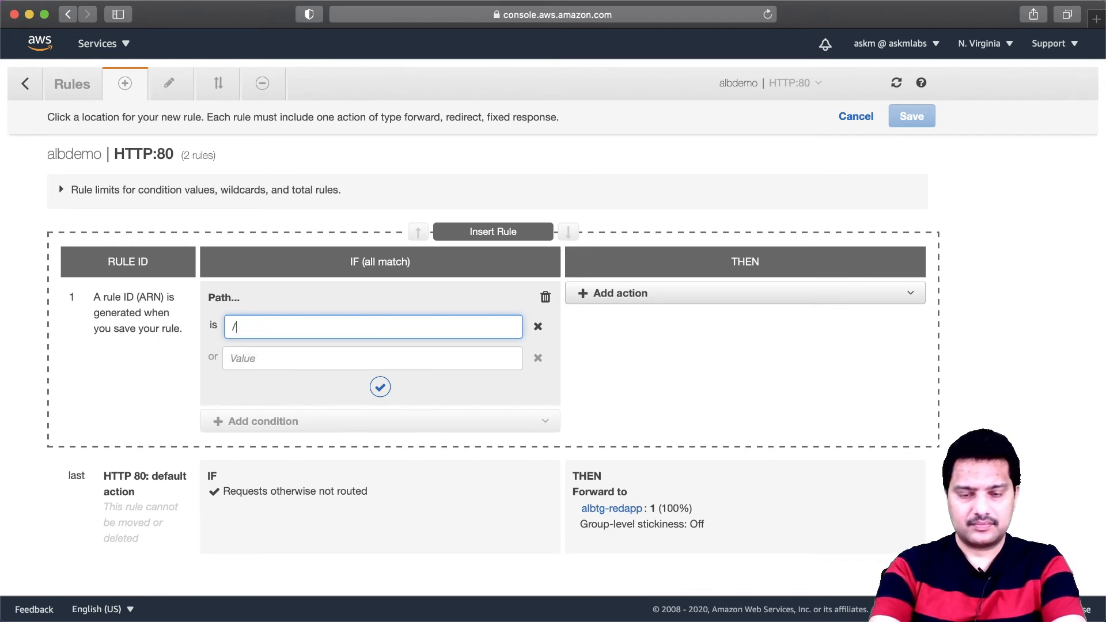
{"action": "key", "text": "BackSpace"}
{"action": "type", "text": "/redapp/*"}
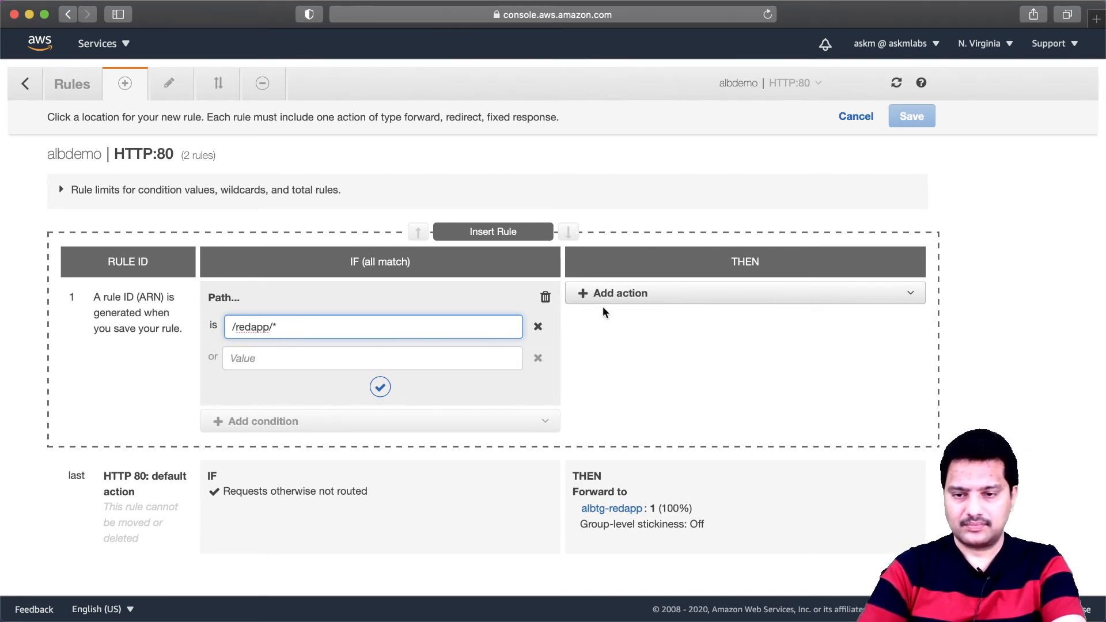
Set the /redapp/* rule to forward to the albtg-redapp target group and save it
{"action": "left_click", "coordinate": [624, 296]}
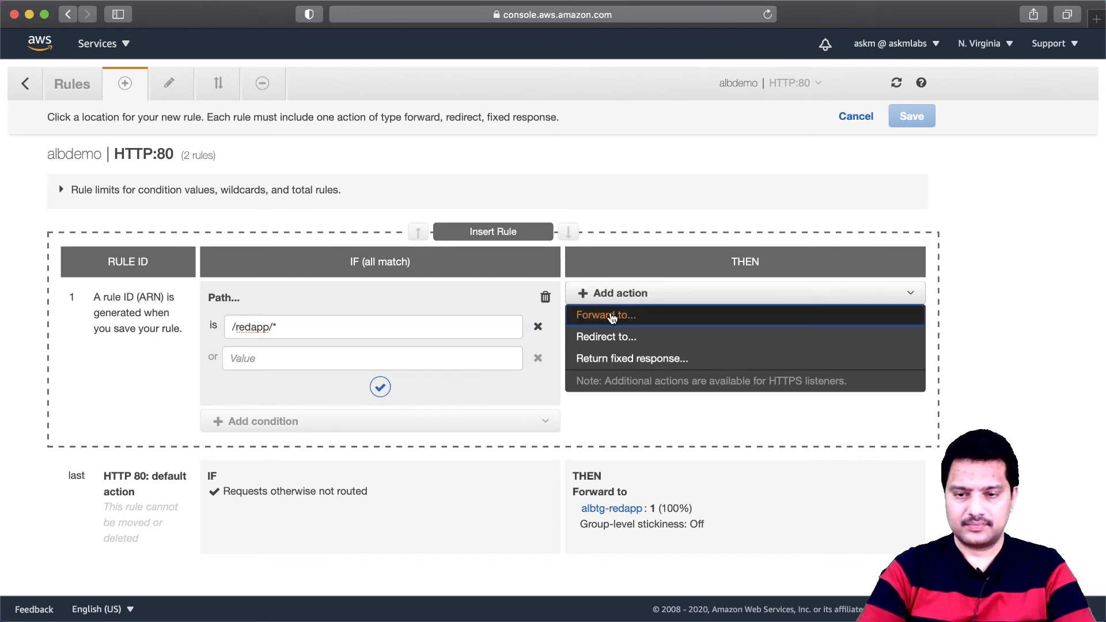
{"action": "left_click", "coordinate": [612, 316]}
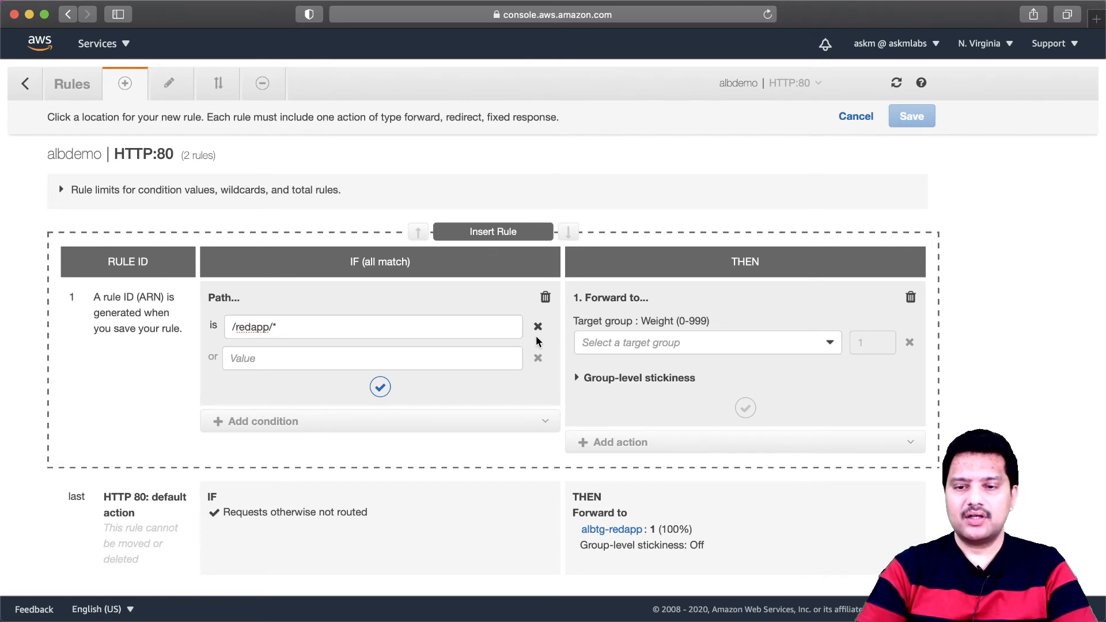
{"action": "left_click", "coordinate": [659, 347]}
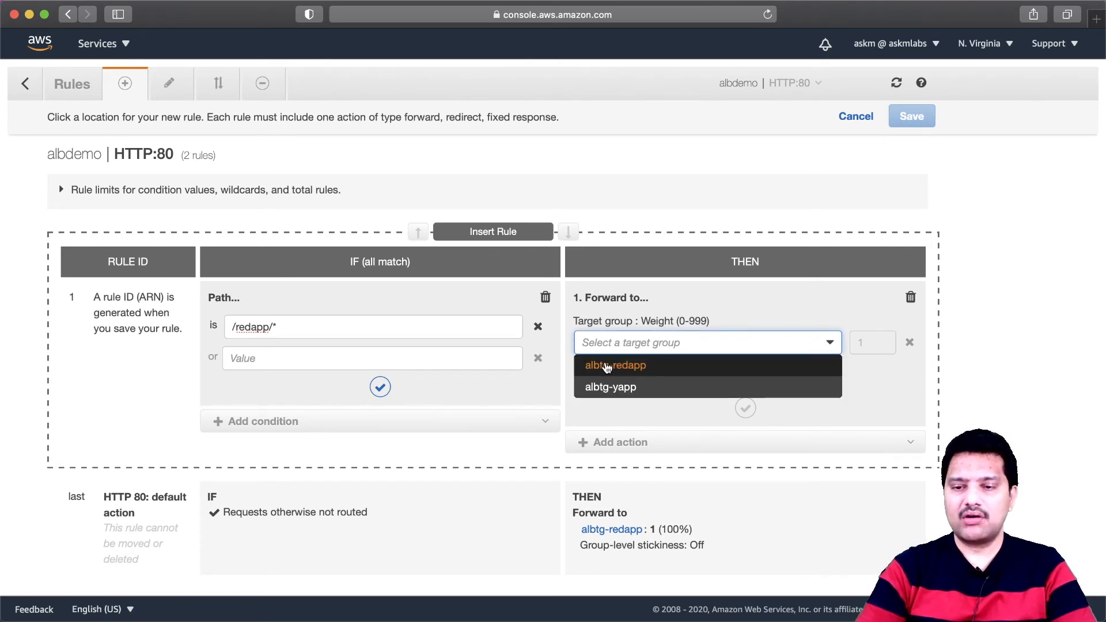
{"action": "left_click", "coordinate": [628, 367]}
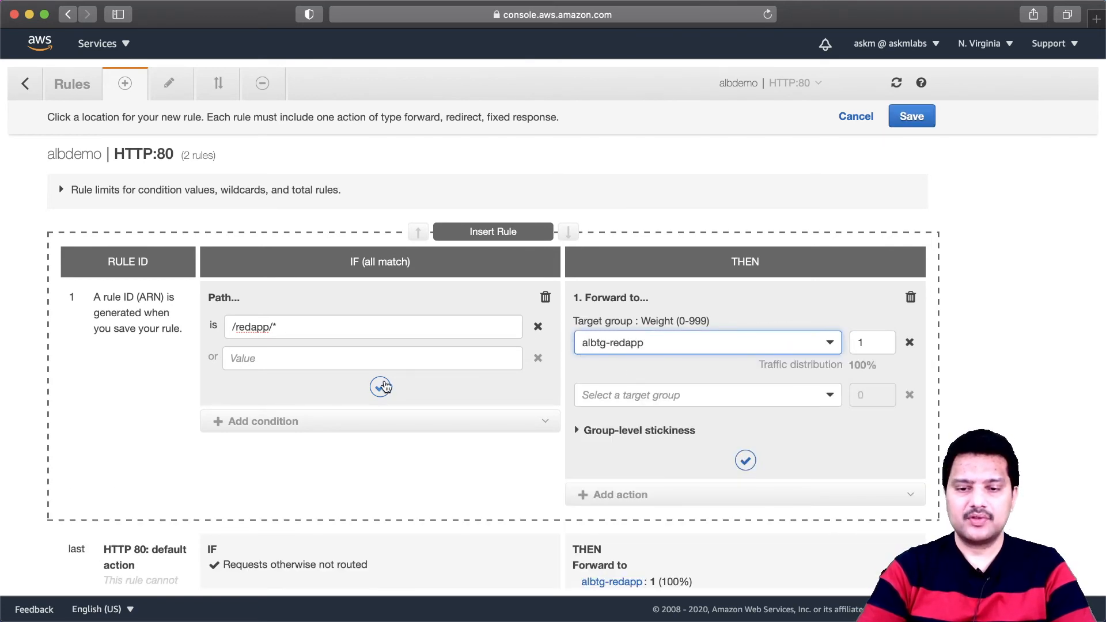
{"action": "left_click", "coordinate": [380, 386]}
{"action": "left_click", "coordinate": [746, 460]}
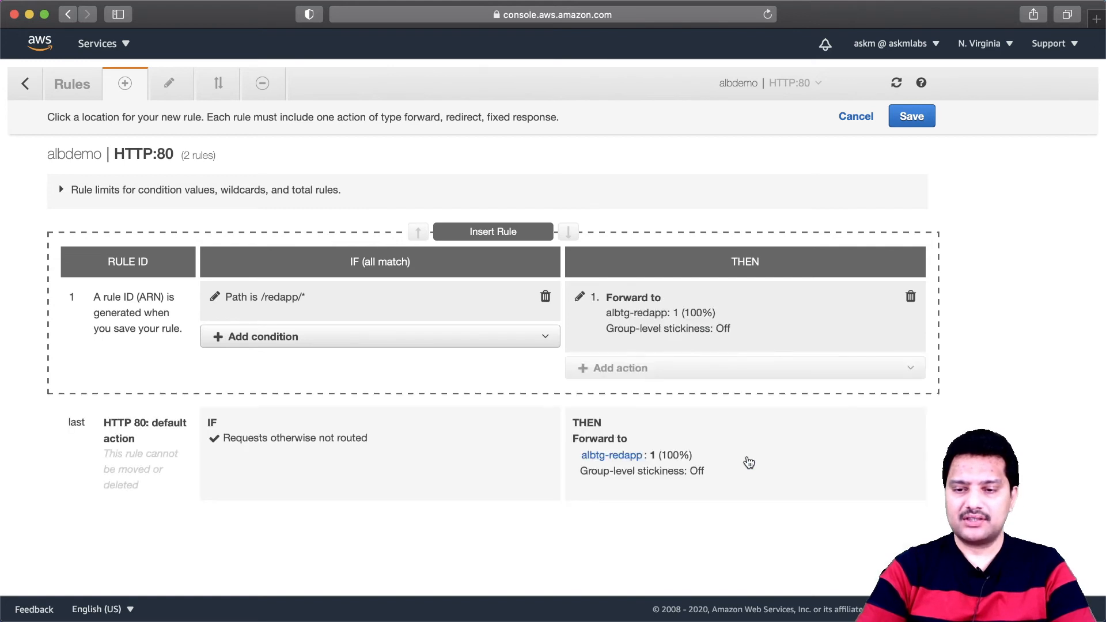
{"action": "left_click", "coordinate": [911, 117]}
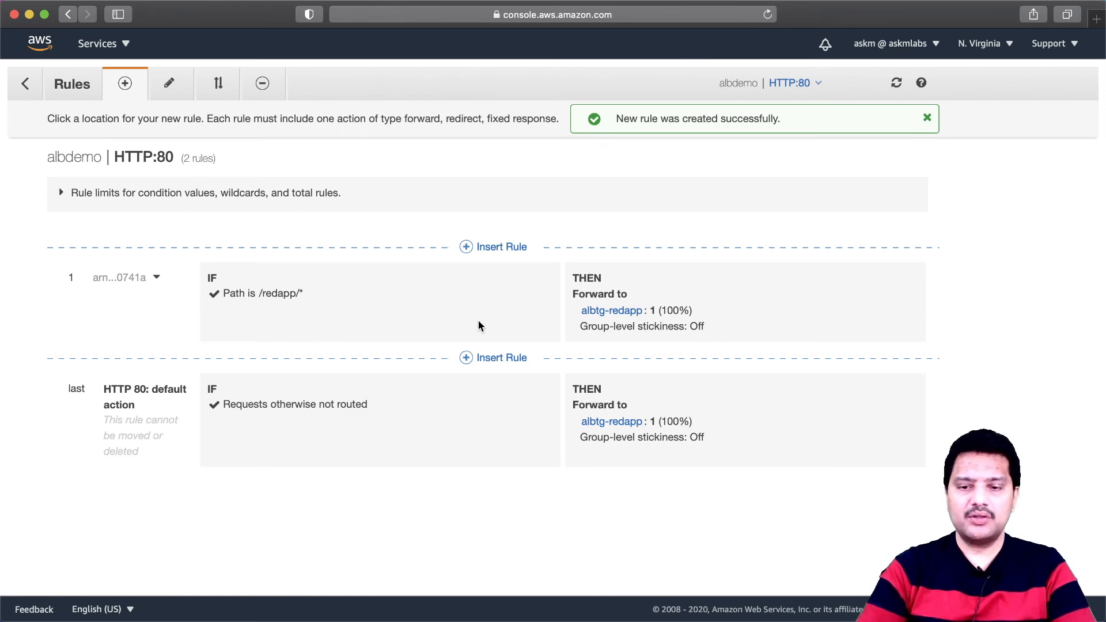
Insert a second rule before the default action with a path condition of /yapp/*
{"action": "left_click", "coordinate": [505, 359]}
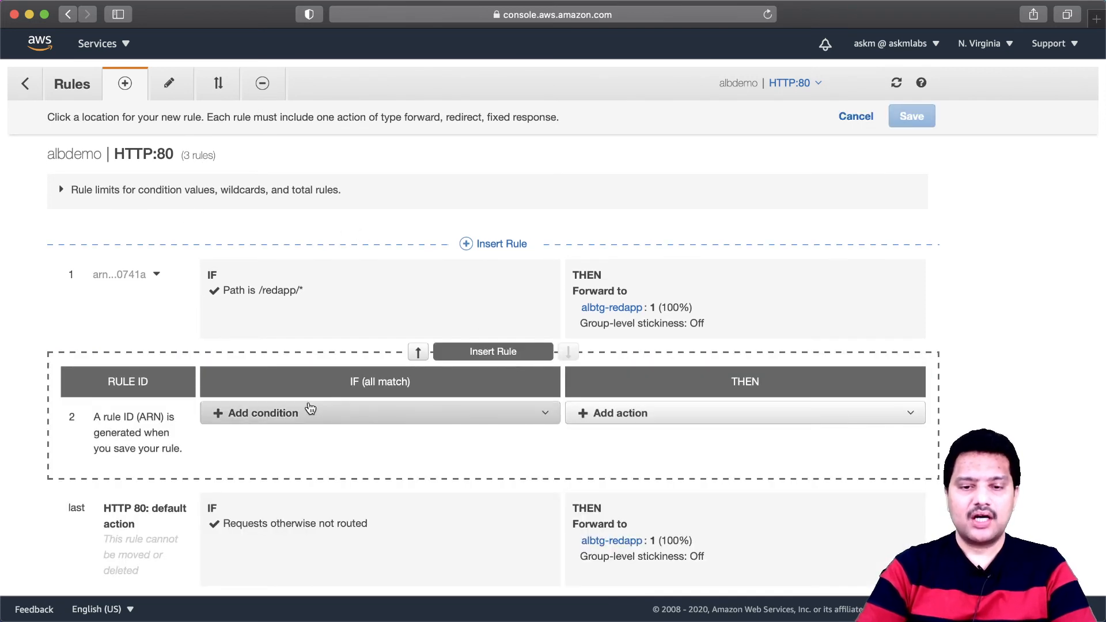
{"action": "left_click", "coordinate": [280, 425]}
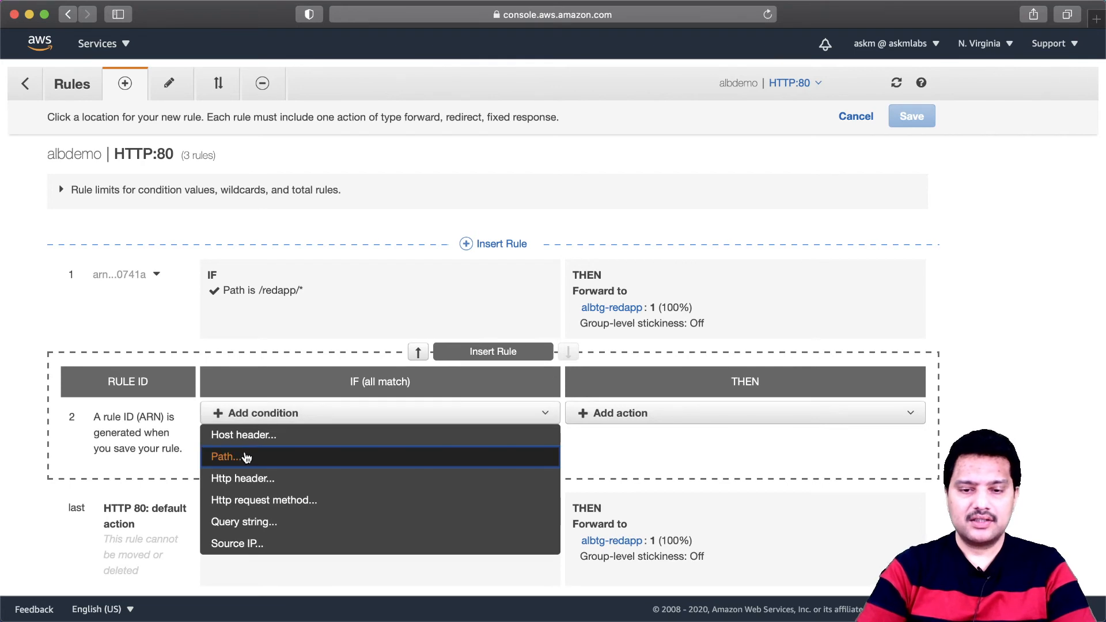
{"action": "left_click", "coordinate": [247, 457]}
{"action": "type", "text": "/y"}
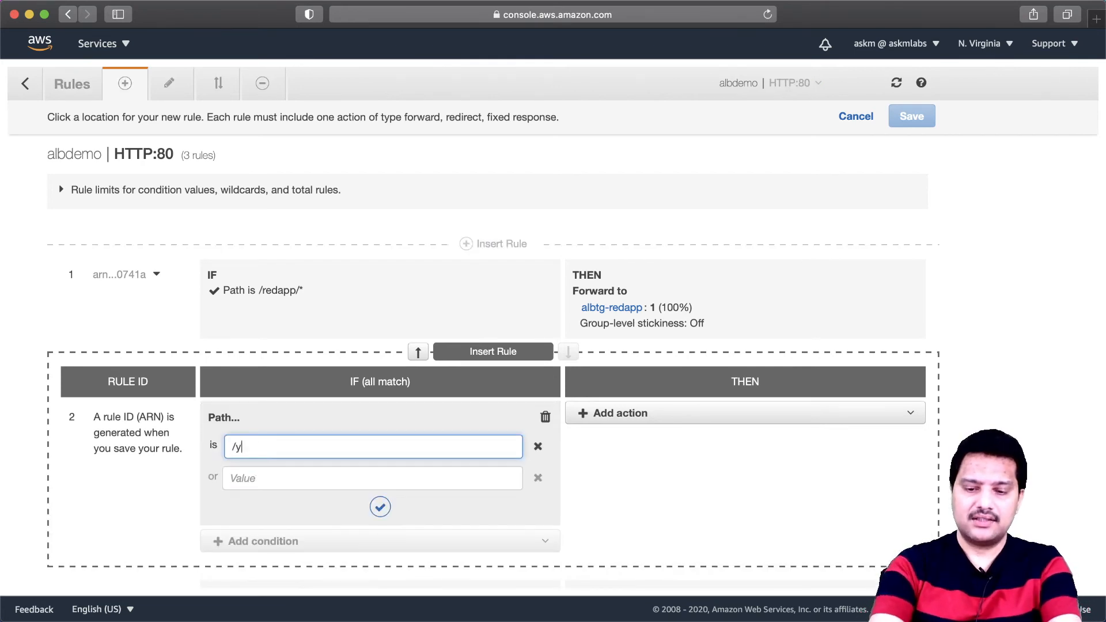
{"action": "type", "text": "app/*"}
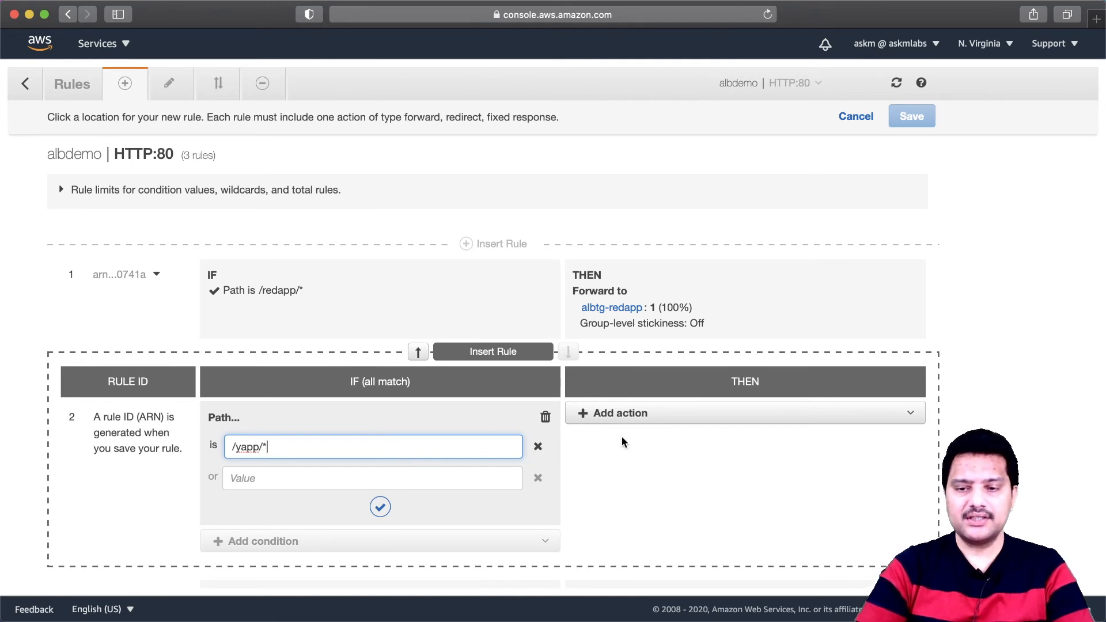
Set the /yapp/* rule to forward to the albtg-yapp target group and save it
{"action": "left_click", "coordinate": [642, 423]}
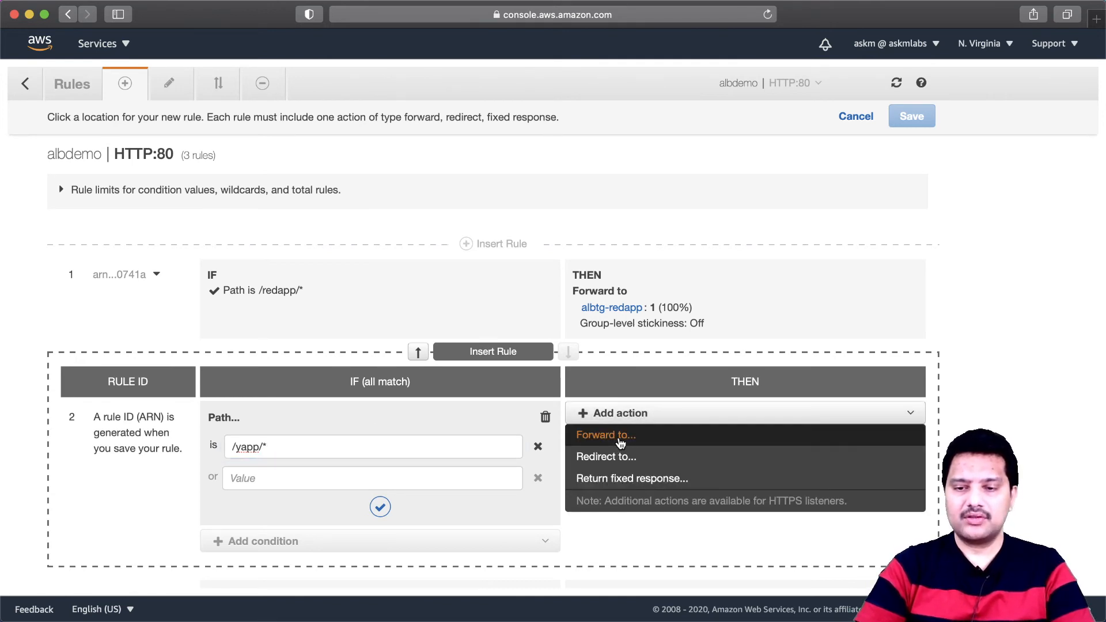
{"action": "left_click", "coordinate": [622, 438]}
{"action": "left_click", "coordinate": [644, 466]}
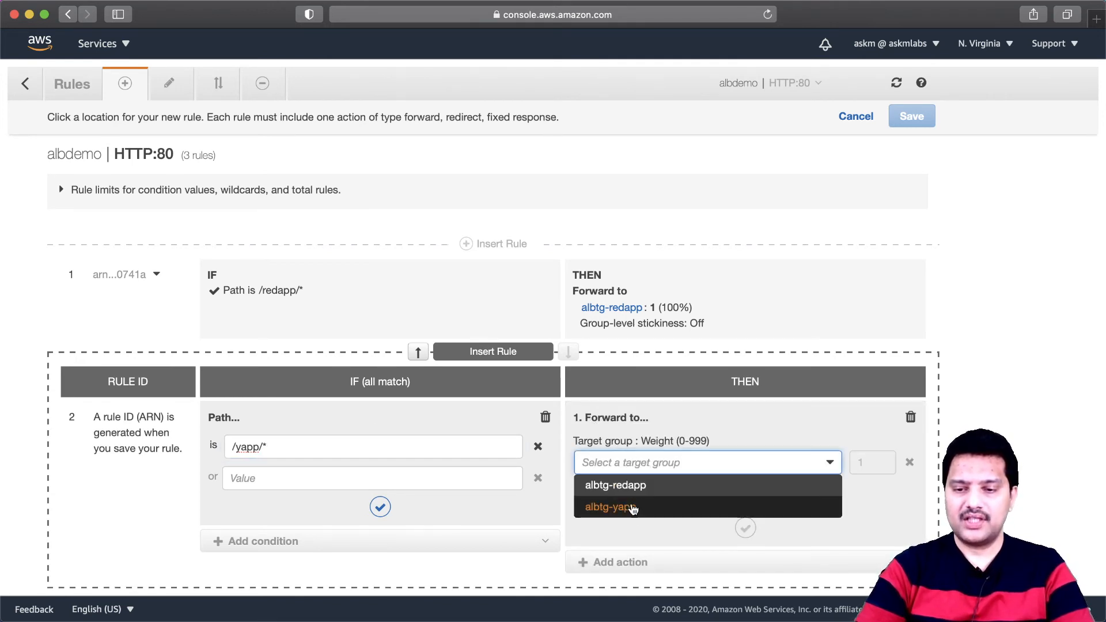
{"action": "left_click", "coordinate": [630, 507]}
{"action": "left_click", "coordinate": [381, 508]}
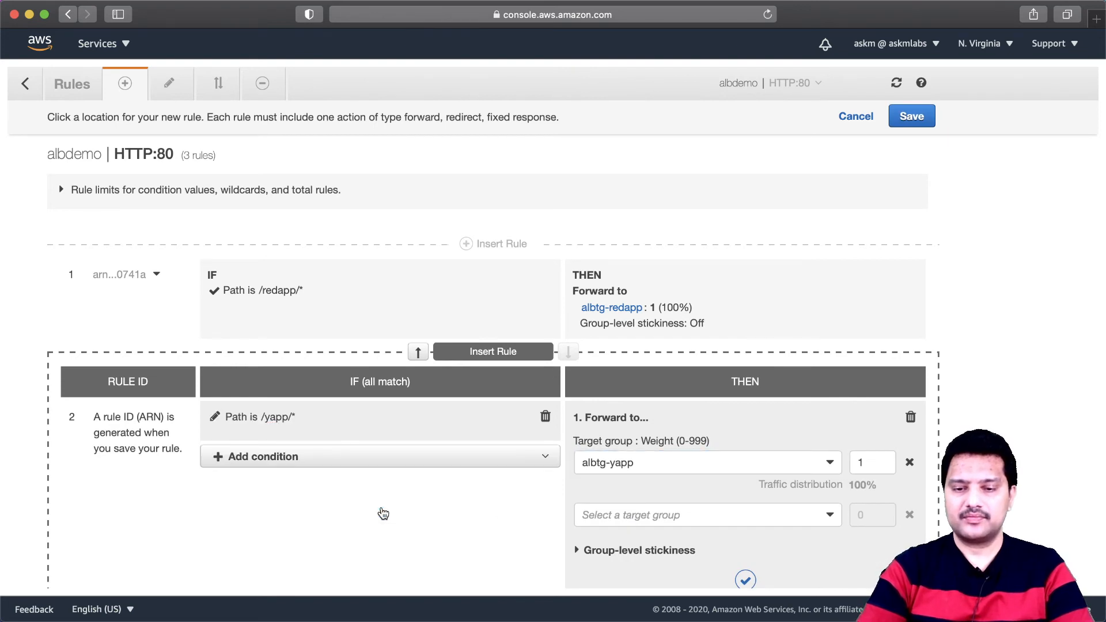
{"action": "left_click", "coordinate": [746, 579]}
{"action": "scroll", "coordinate": [456, 500], "scroll_direction": "down", "scroll_amount": 2}
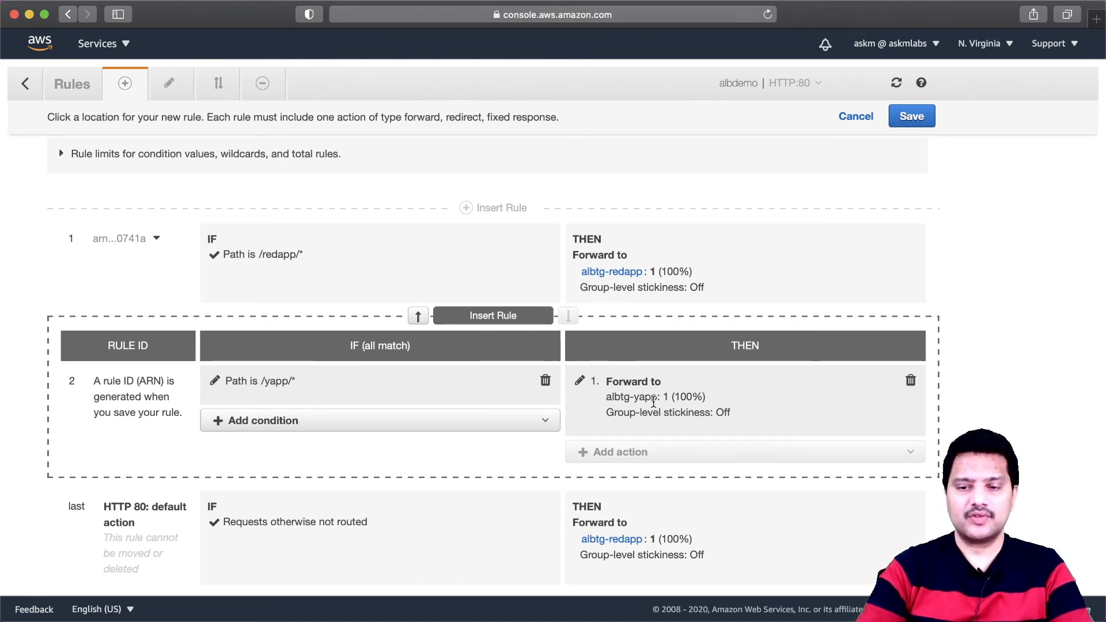
{"action": "left_click", "coordinate": [910, 118]}
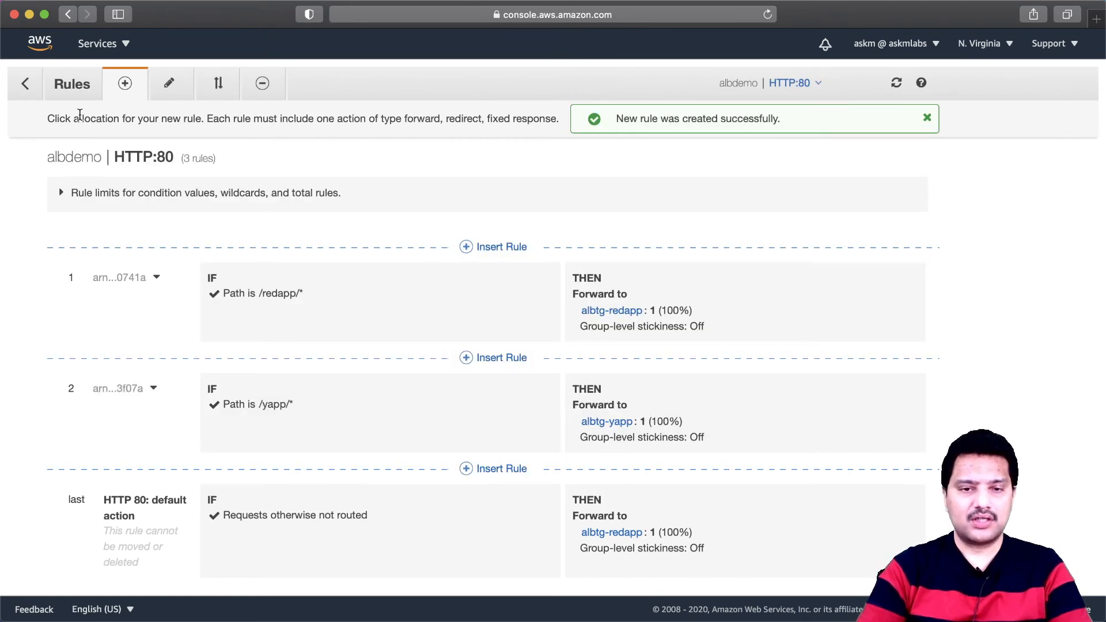
Return to albdemo's description and copy its DNS name
{"action": "left_click", "coordinate": [26, 86]}
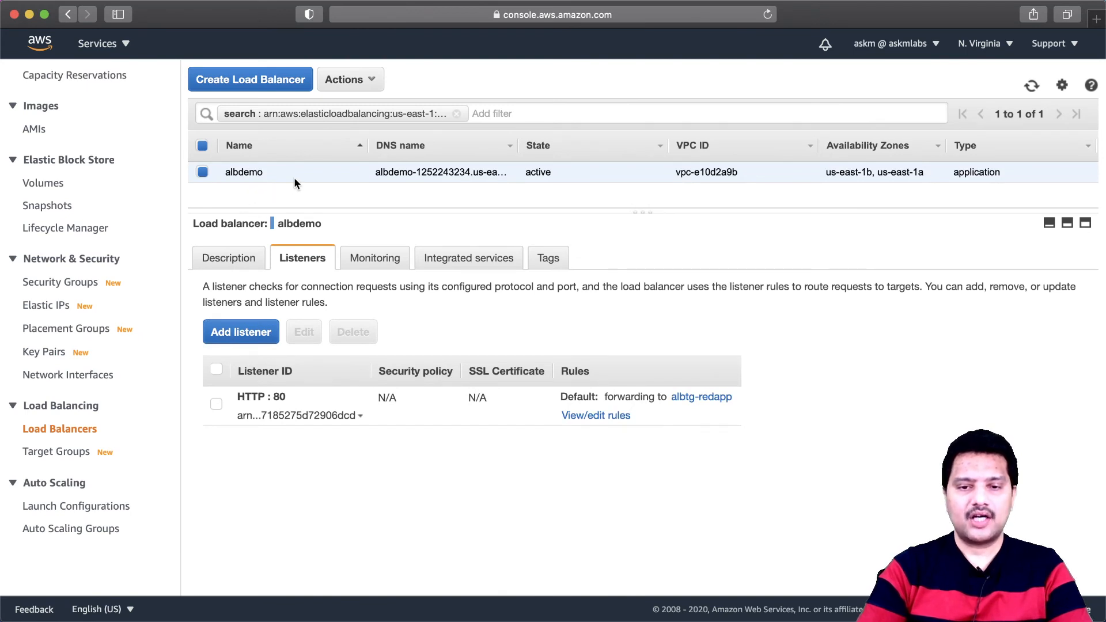
{"action": "left_click", "coordinate": [232, 259]}
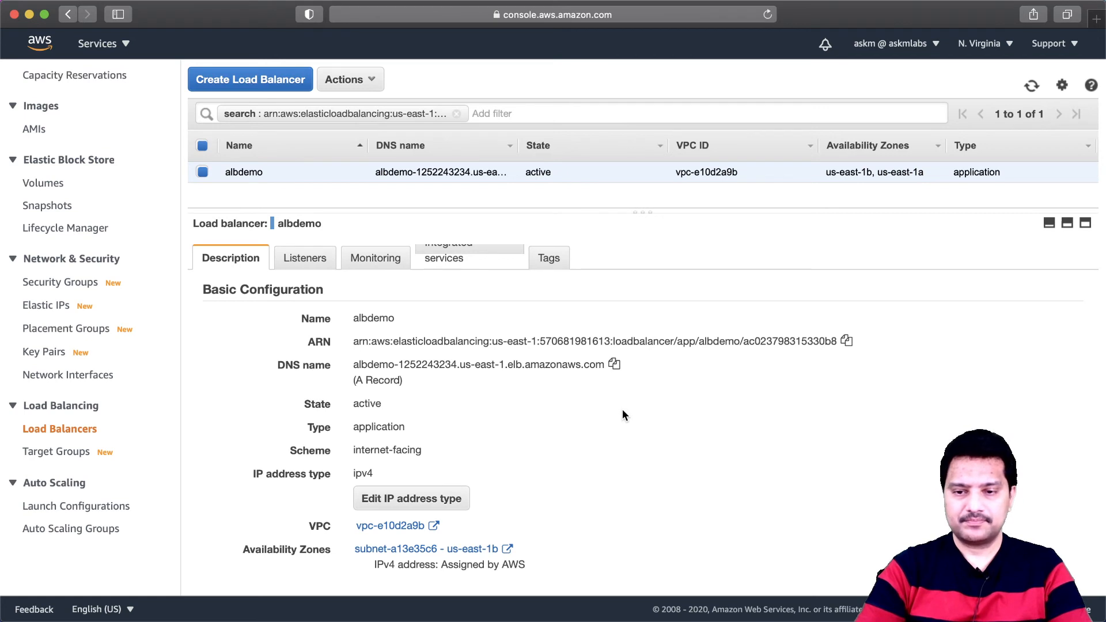
{"action": "left_click", "coordinate": [614, 366]}
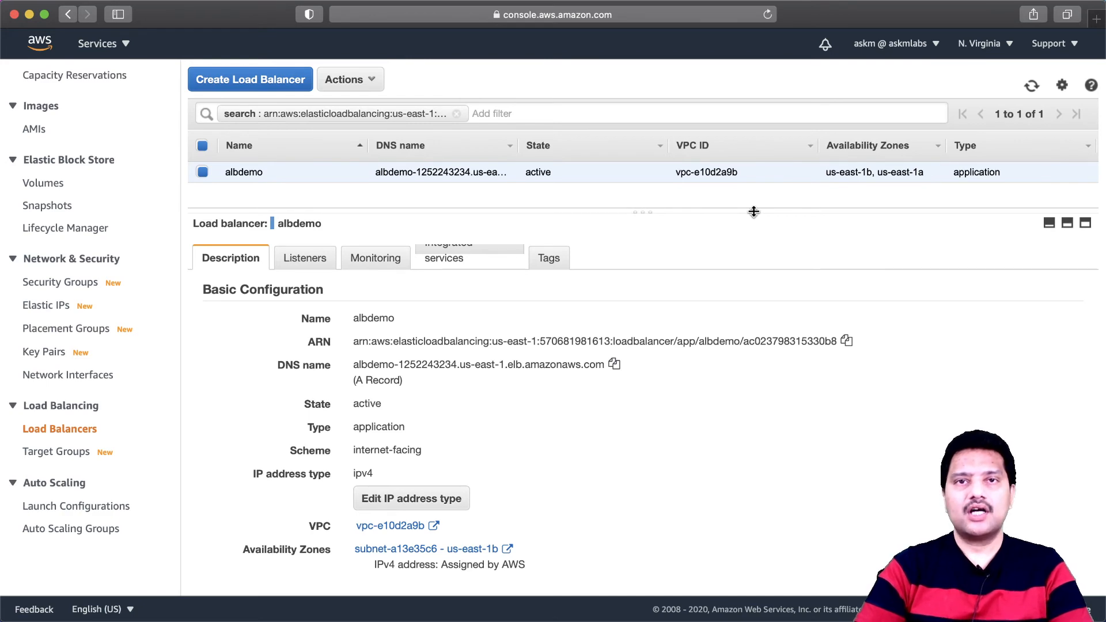
Load the copied load balancer address with the path /redapp/ in a new browser tab
{"action": "key", "text": "super+t"}
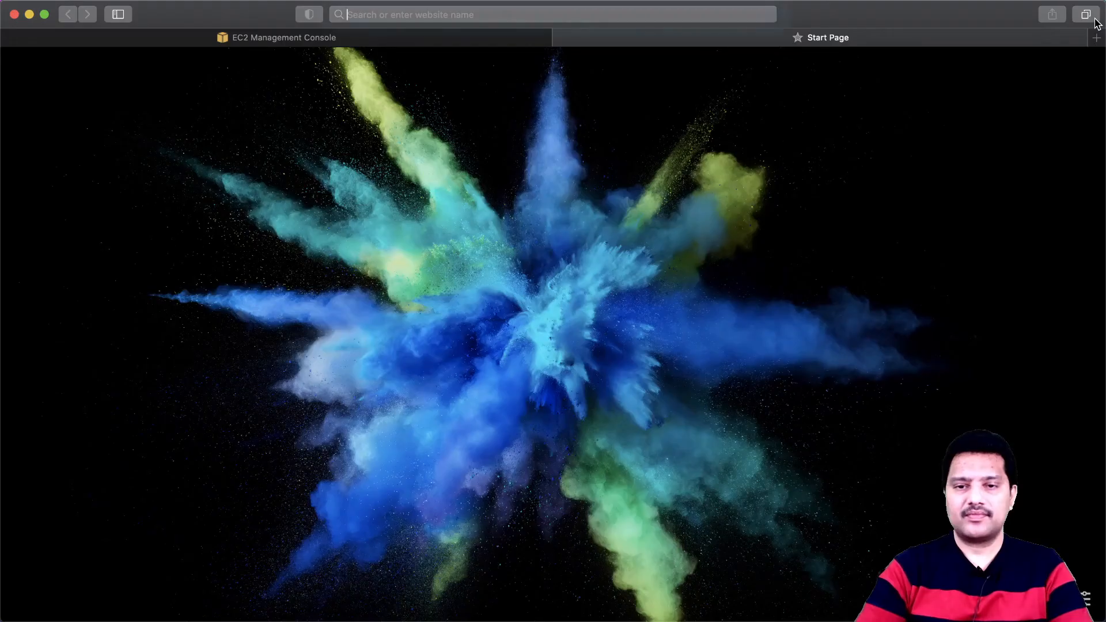
{"action": "type", "text": "http://redapp.askmlabs.online"}
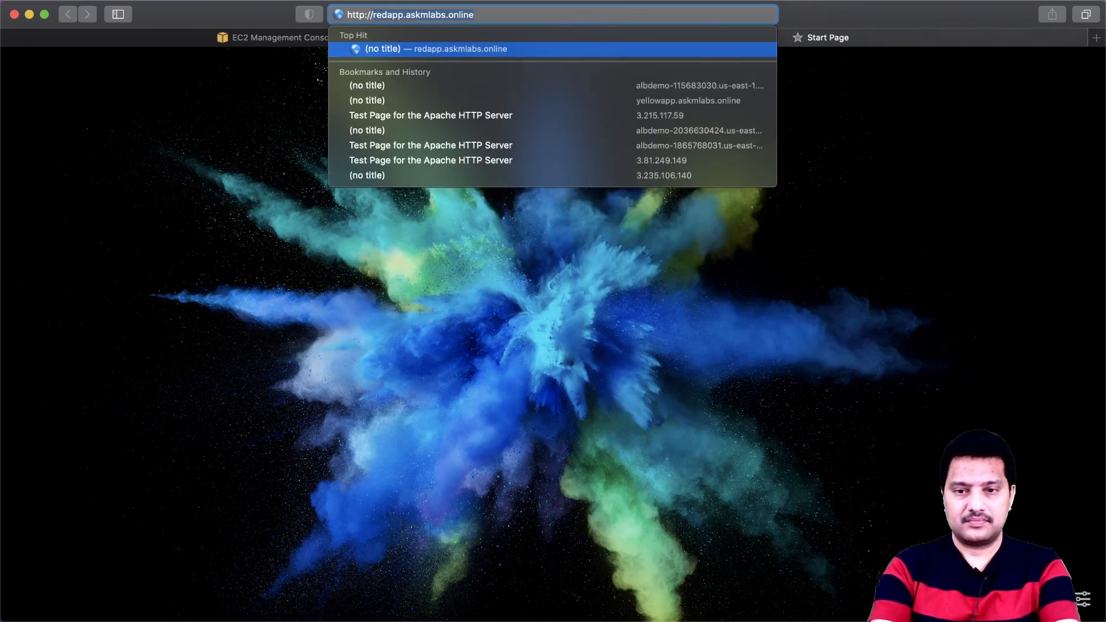
{"action": "key", "text": "super+a"}
{"action": "key", "text": "super+v"}
{"action": "type", "text": "/re"}
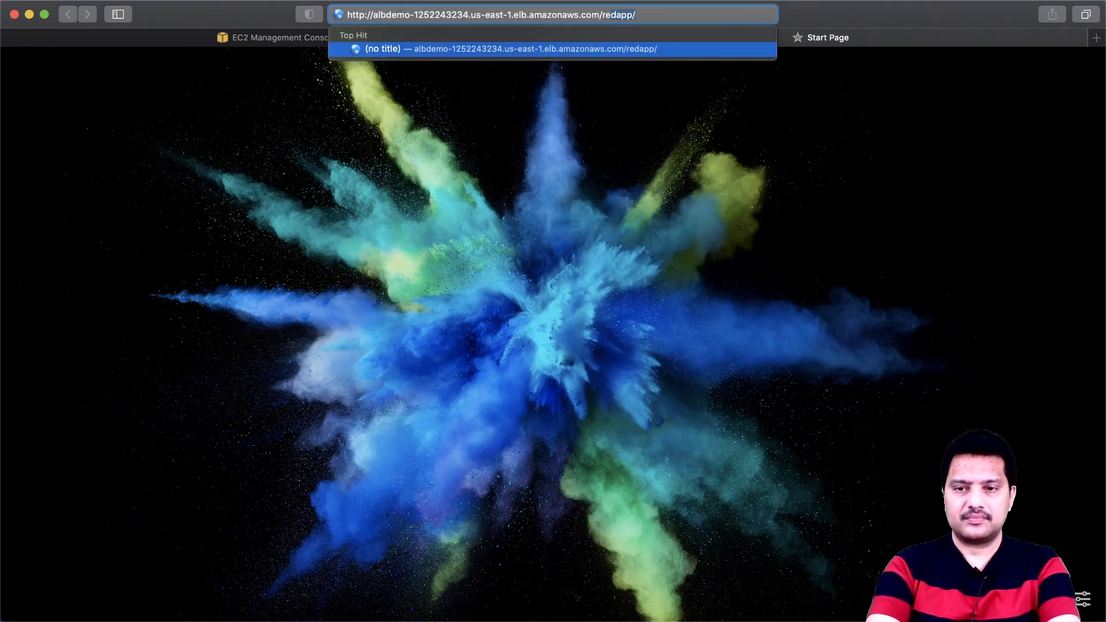
{"action": "key", "text": "Return"}
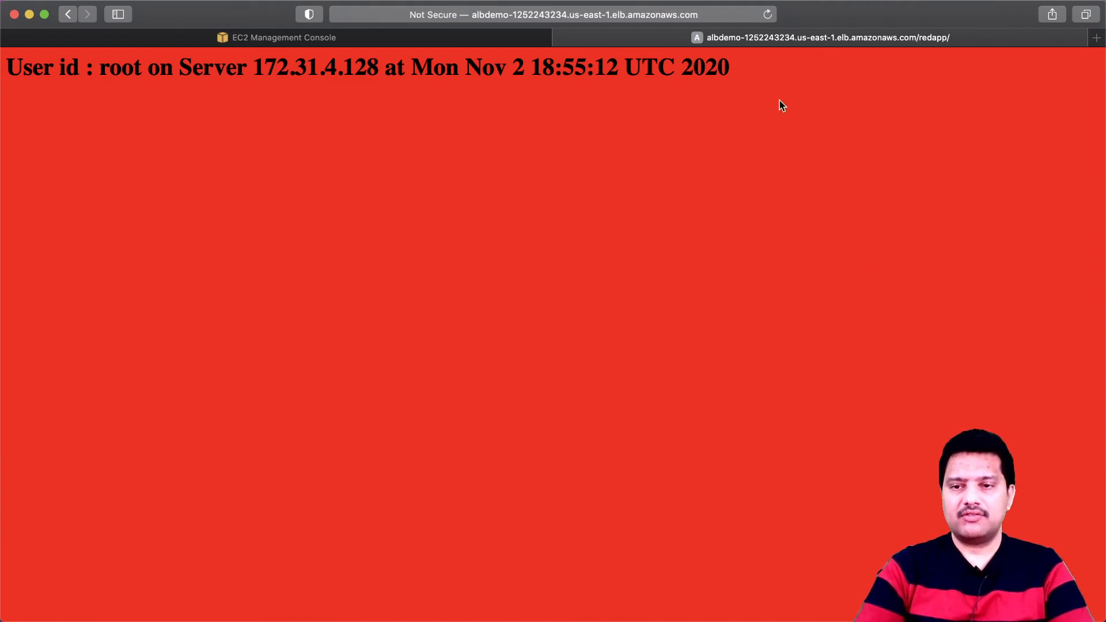
Reload the redapp page repeatedly to check which server responds
{"action": "left_click", "coordinate": [767, 14]}
{"action": "left_click", "coordinate": [767, 14]}
{"action": "left_click", "coordinate": [767, 15]}
{"action": "left_click", "coordinate": [768, 14]}
{"action": "left_click", "coordinate": [767, 15]}
{"action": "left_click", "coordinate": [767, 14]}
{"action": "left_click", "coordinate": [768, 14]}
{"action": "left_click", "coordinate": [767, 15]}
{"action": "left_click", "coordinate": [767, 15]}
{"action": "left_click", "coordinate": [767, 15]}
{"action": "left_click", "coordinate": [768, 14]}
{"action": "left_click", "coordinate": [767, 14]}
{"action": "left_click", "coordinate": [768, 15]}
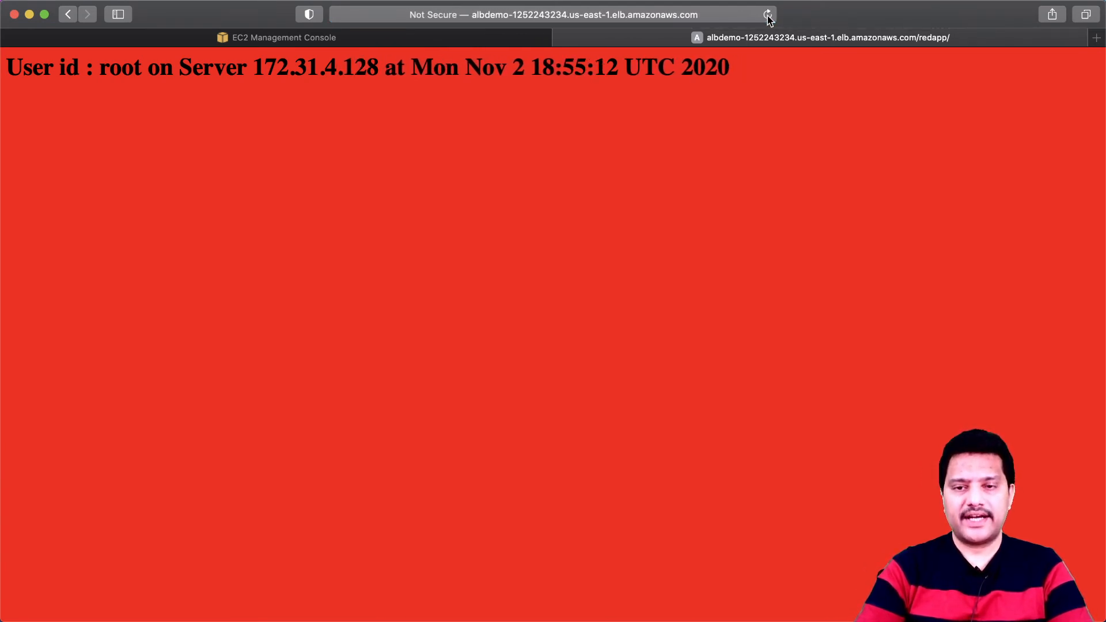
Change the path in the load balancer address from /redapp/ to /yapp/ and load the page
{"action": "left_click", "coordinate": [706, 15]}
{"action": "left_click", "coordinate": [655, 18]}
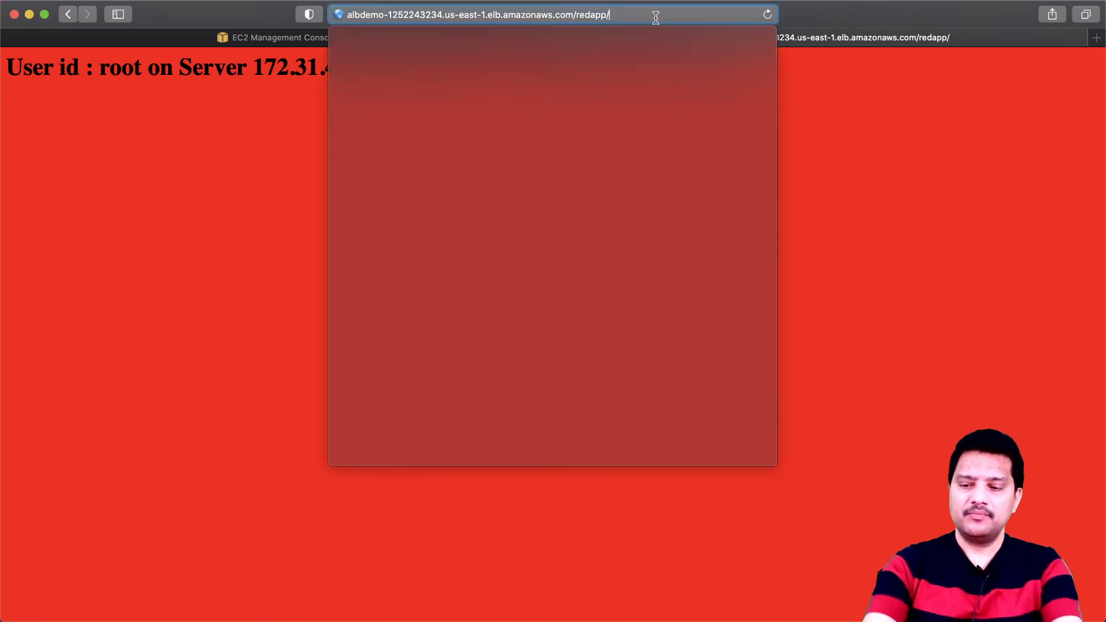
{"action": "key", "text": "BackSpace"}
{"action": "key", "text": "BackSpace"}
{"action": "key", "text": "BackSpace"}
{"action": "key", "text": "BackSpace"}
{"action": "key", "text": "BackSpace"}
{"action": "type", "text": "yapp"}
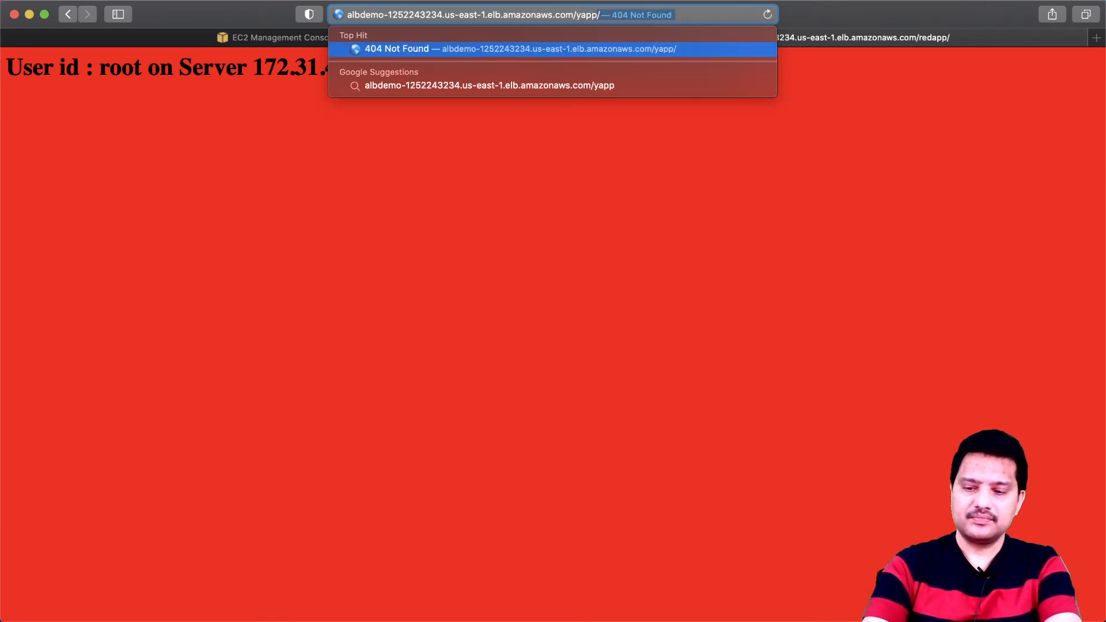
{"action": "key", "text": "Return"}
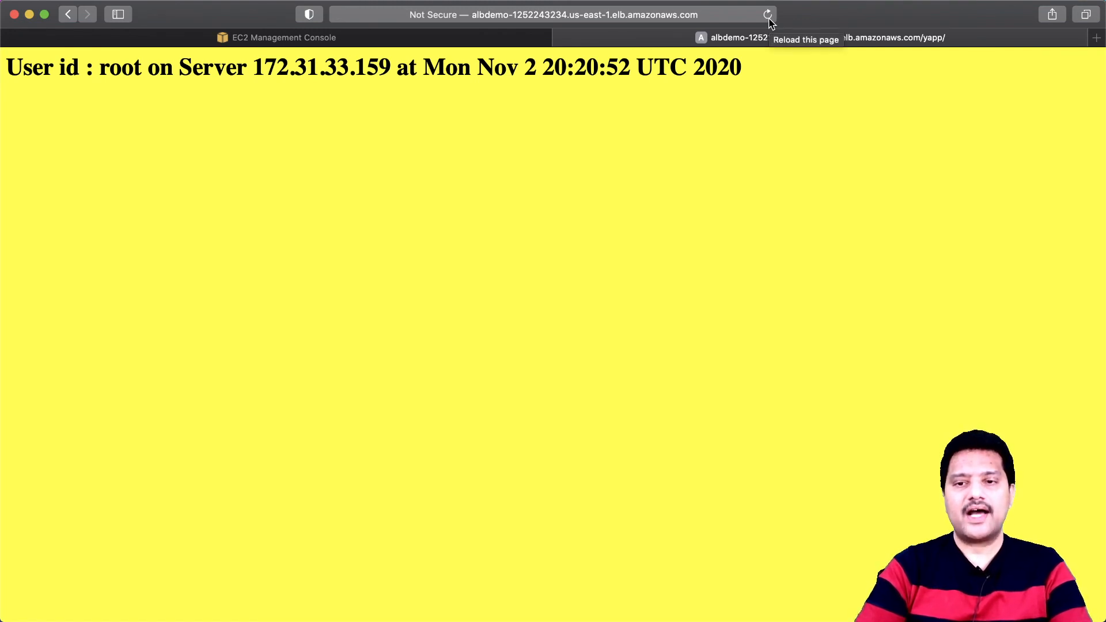
Reload the yapp page repeatedly to check which server responds
{"action": "left_click", "coordinate": [725, 18]}
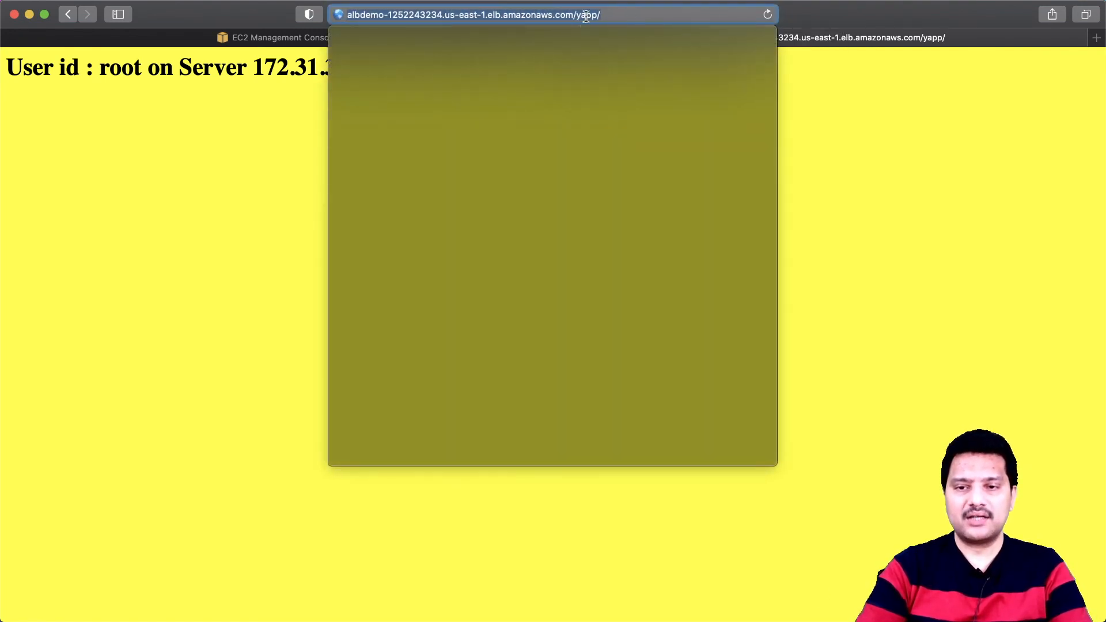
{"action": "left_click", "coordinate": [833, 132]}
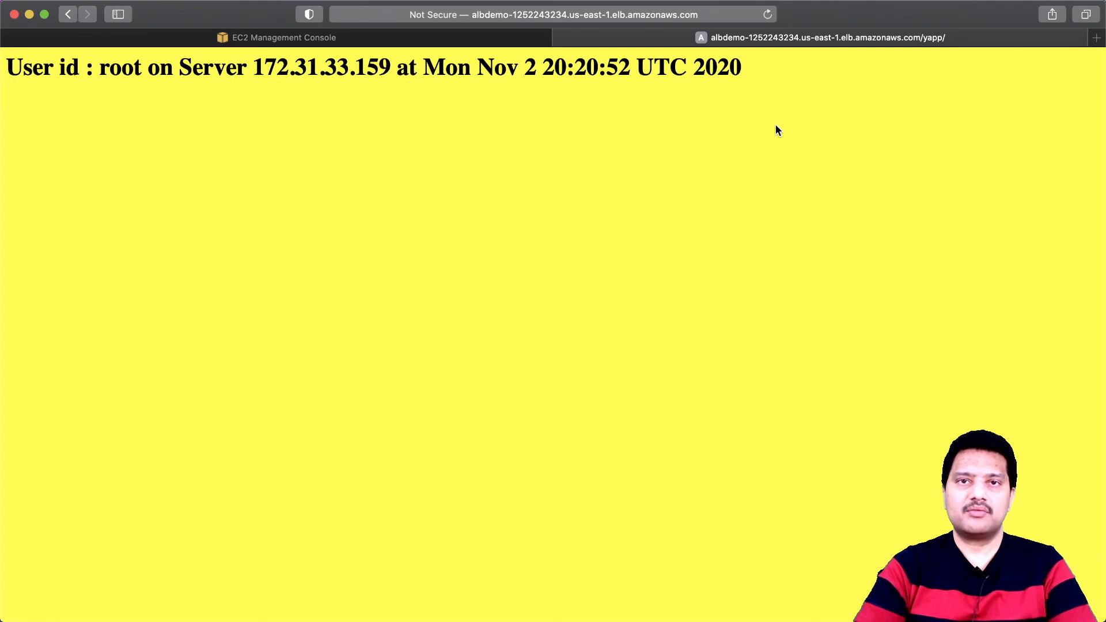
{"action": "left_click", "coordinate": [771, 16]}
{"action": "left_click", "coordinate": [770, 16]}
{"action": "left_click", "coordinate": [770, 16]}
{"action": "left_click", "coordinate": [770, 16]}
{"action": "left_click", "coordinate": [768, 14]}
{"action": "left_click", "coordinate": [768, 14]}
{"action": "left_click", "coordinate": [768, 15]}
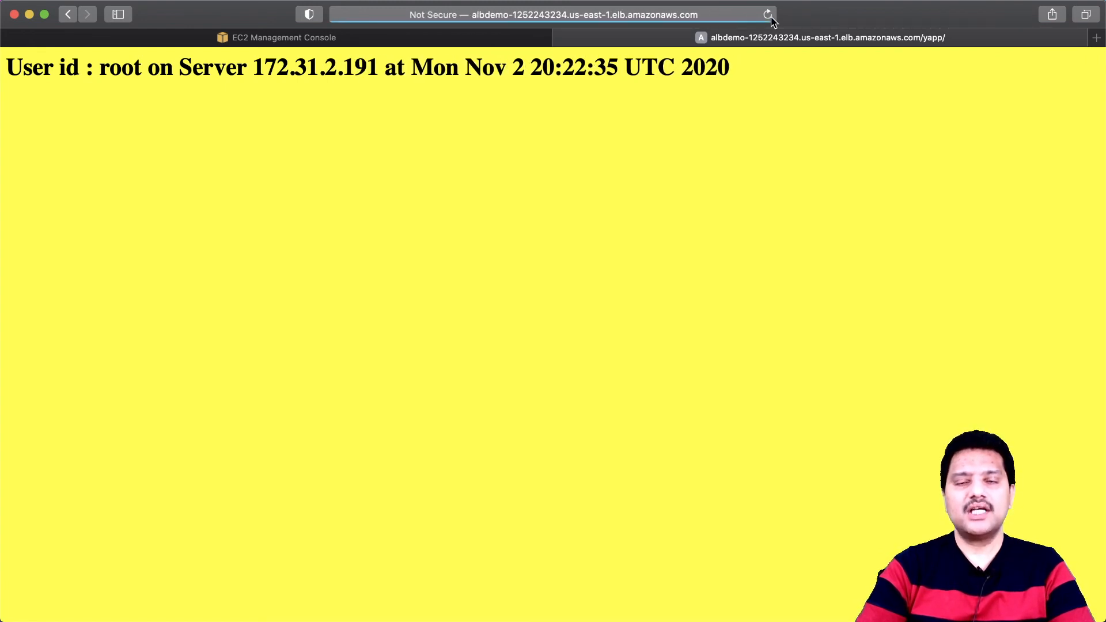
{"action": "left_click", "coordinate": [768, 14]}
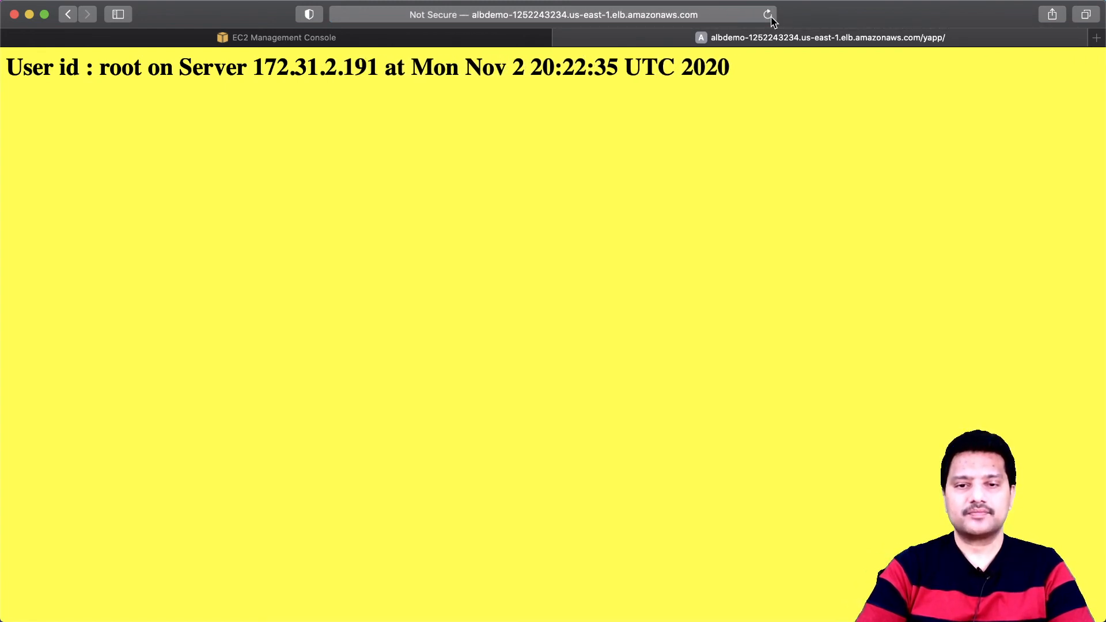
{"action": "left_click", "coordinate": [770, 15]}
{"action": "left_click", "coordinate": [769, 16]}
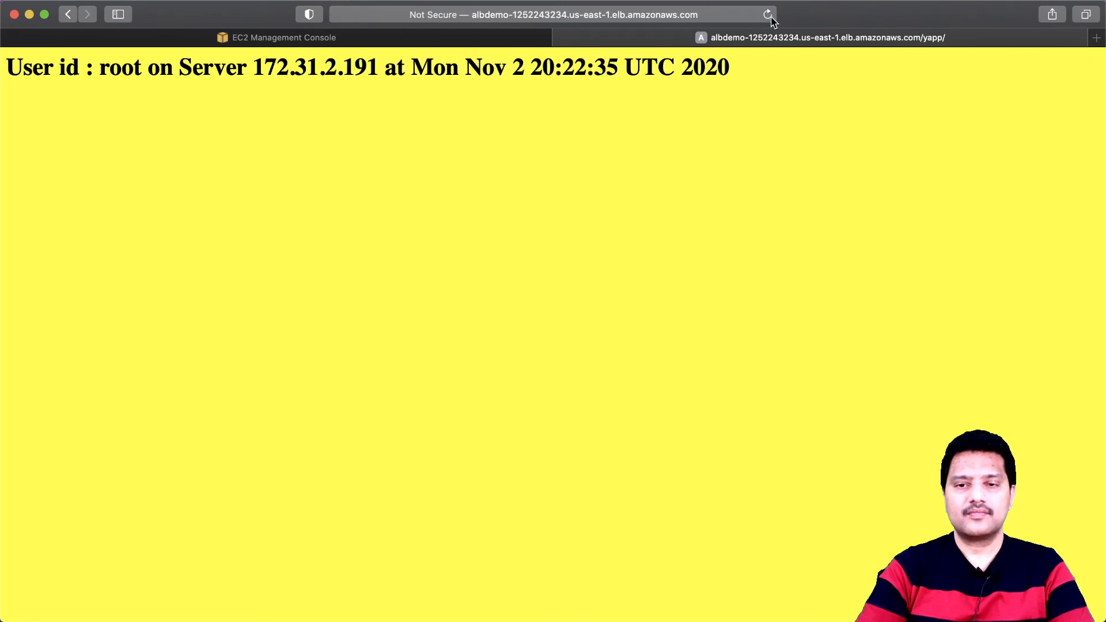
{"action": "left_click", "coordinate": [768, 15]}
{"action": "left_click", "coordinate": [768, 15]}
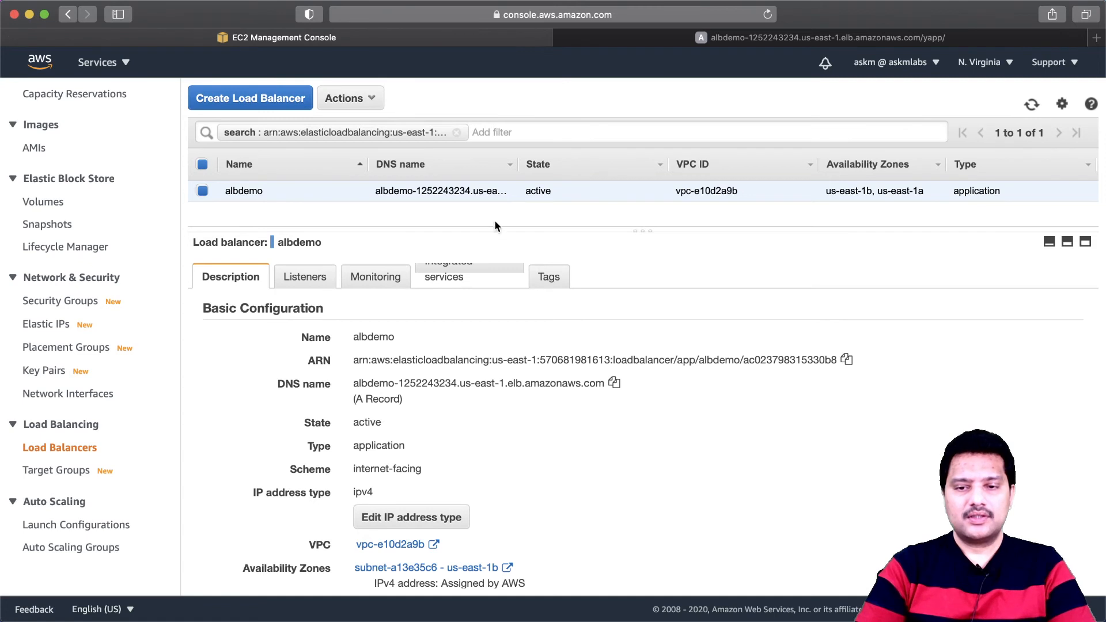
Return to albdemo in the EC2 console and open the rules of its HTTP:80 listener
{"action": "scroll", "coordinate": [419, 366], "scroll_direction": "down", "scroll_amount": 4}
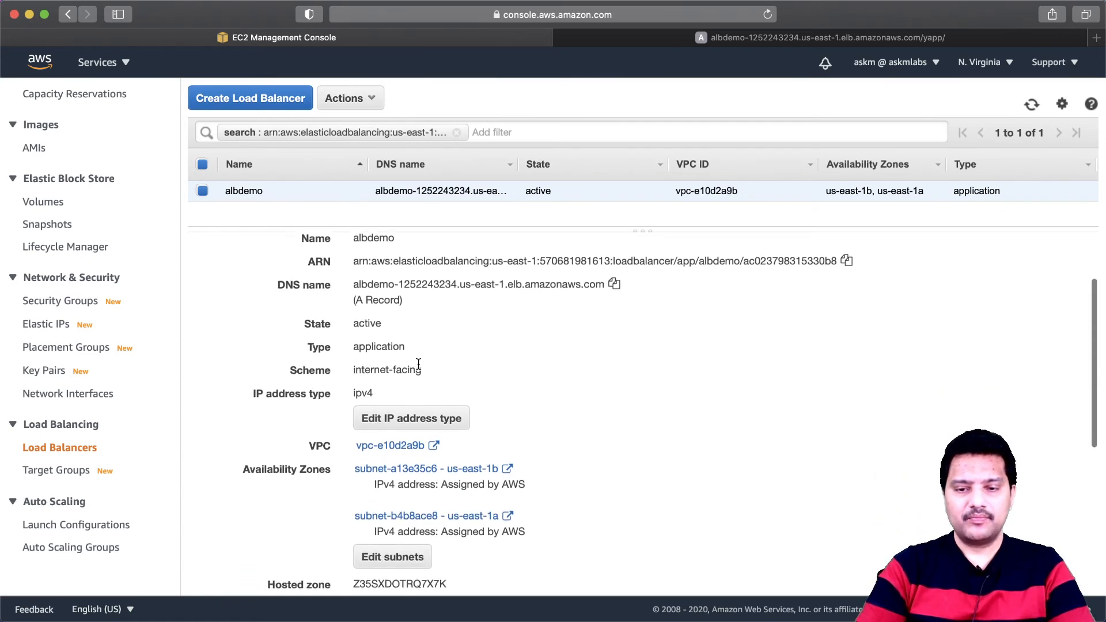
{"action": "scroll", "coordinate": [355, 304], "scroll_direction": "up", "scroll_amount": 2}
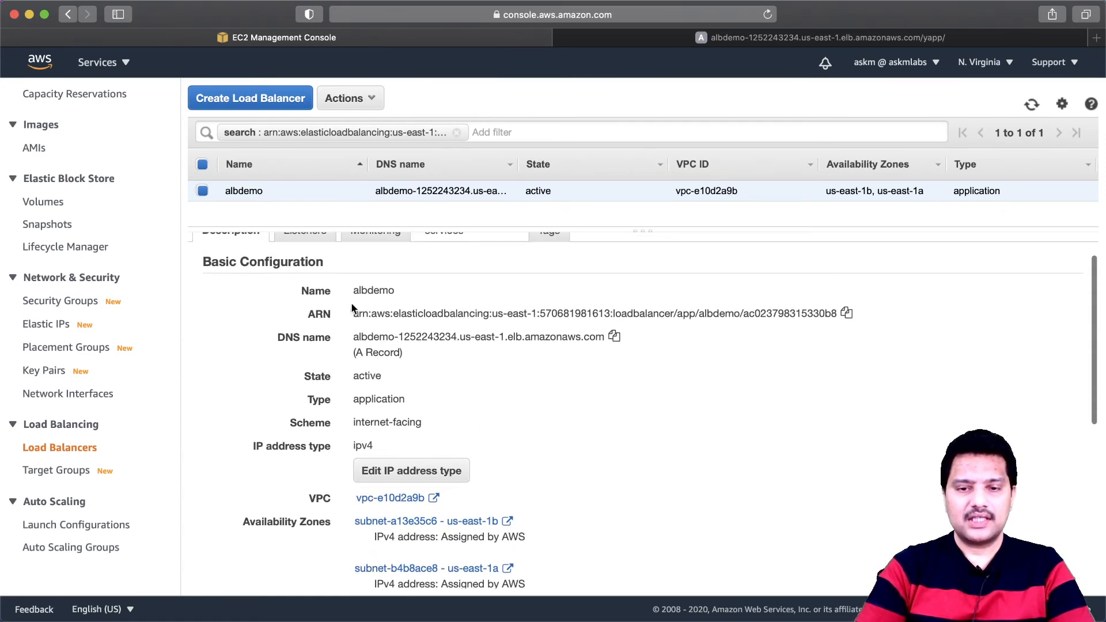
{"action": "left_click", "coordinate": [309, 239]}
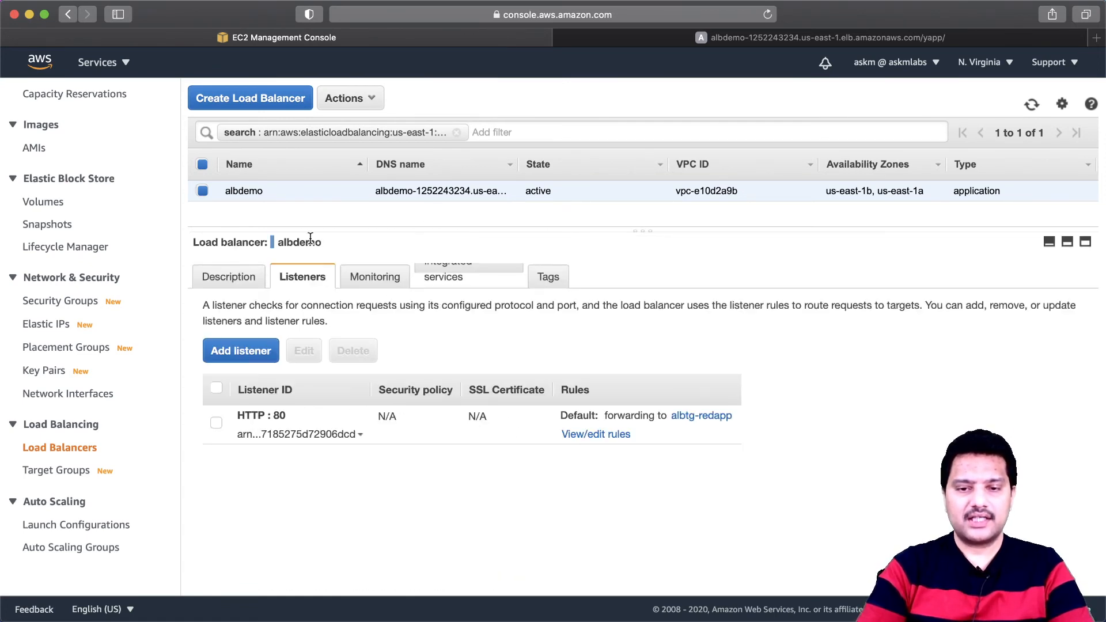
{"action": "left_click", "coordinate": [611, 443]}
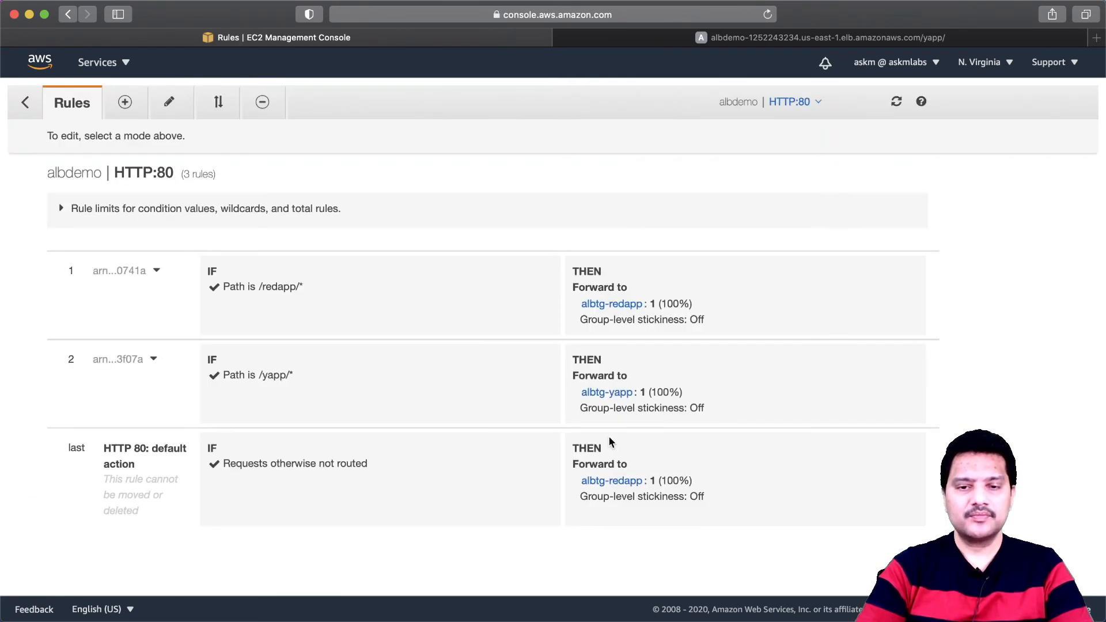